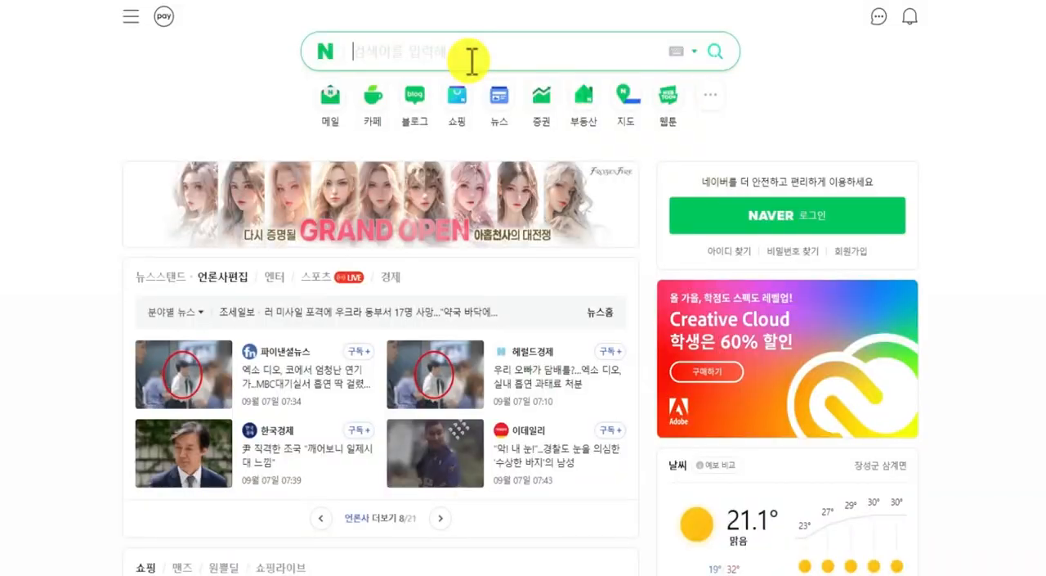
Step: Search Naver for "이기적 컴퓨터활용능력 2급 실기 기본서"
type("이기적")
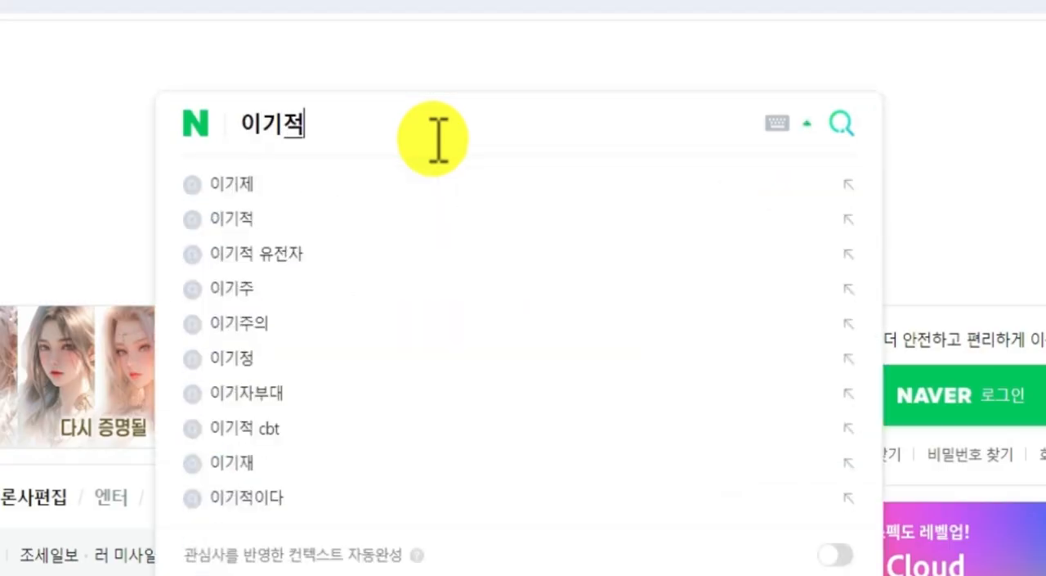
type(" 컴퓨터활용능")
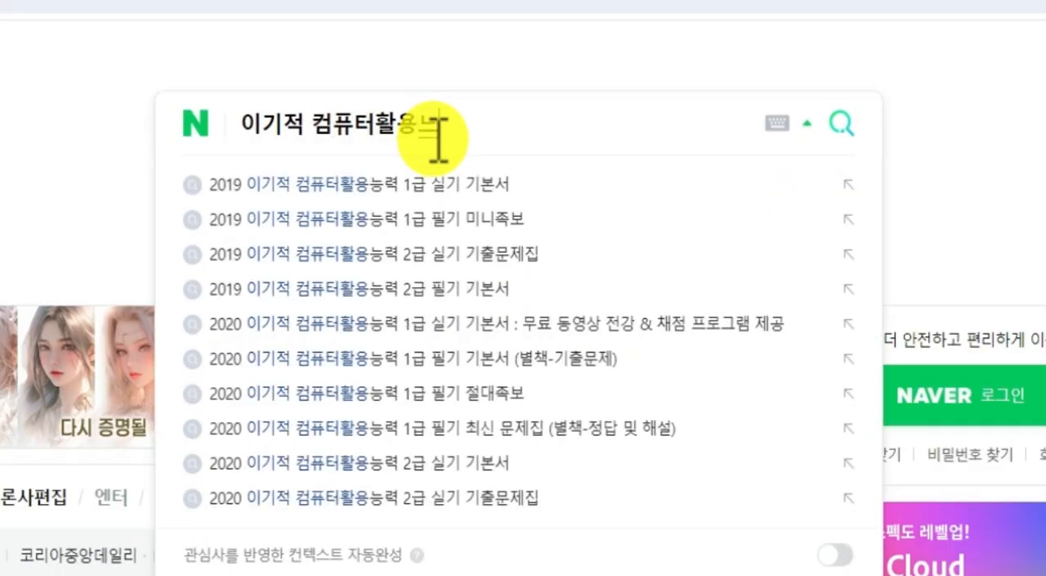
type("력 2급 실기 ")
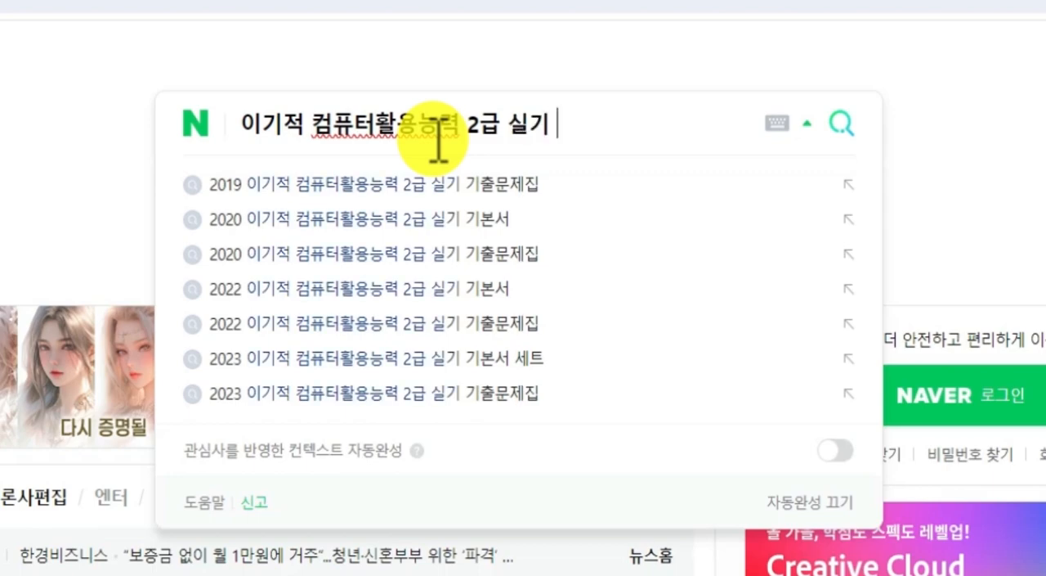
type("기본서")
key("Return")
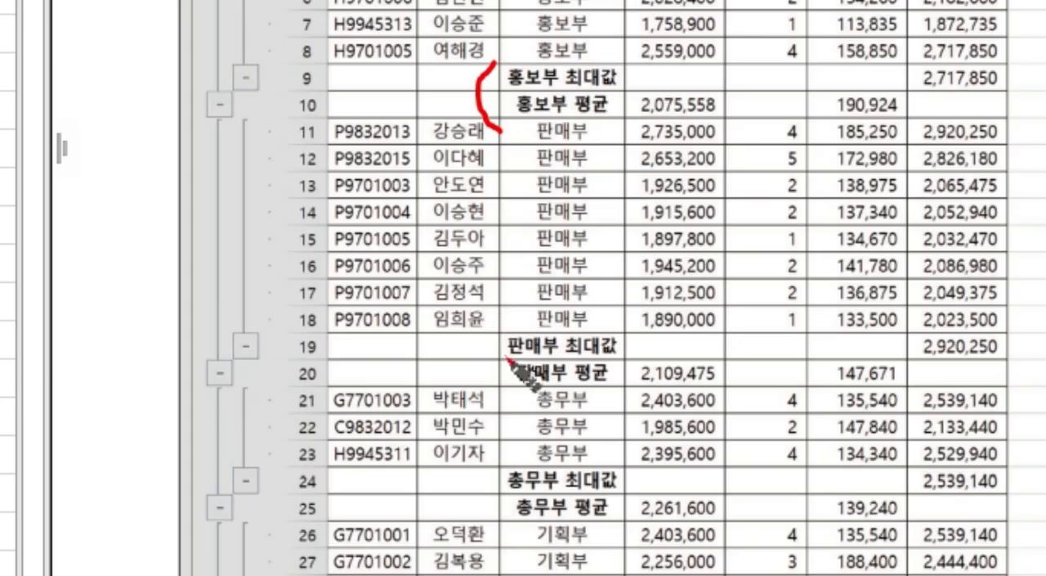
Step: Examine the summary rows in the sample subtotal result, tracing how each department's 최대값 row is derived from the 실수령액 column
left_click_drag(652, 365, 651, 380)
left_click_drag(654, 416, 648, 432)
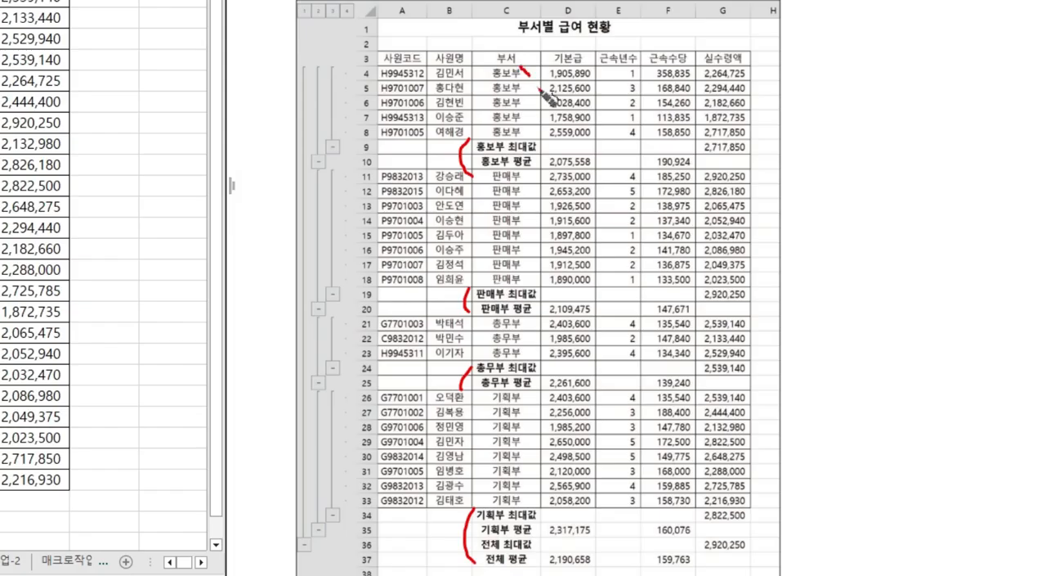
mouse_move(527, 66)
left_mouse_down()
mouse_move(495, 144)
mouse_move(514, 62)
mouse_move(527, 69)
left_mouse_up()
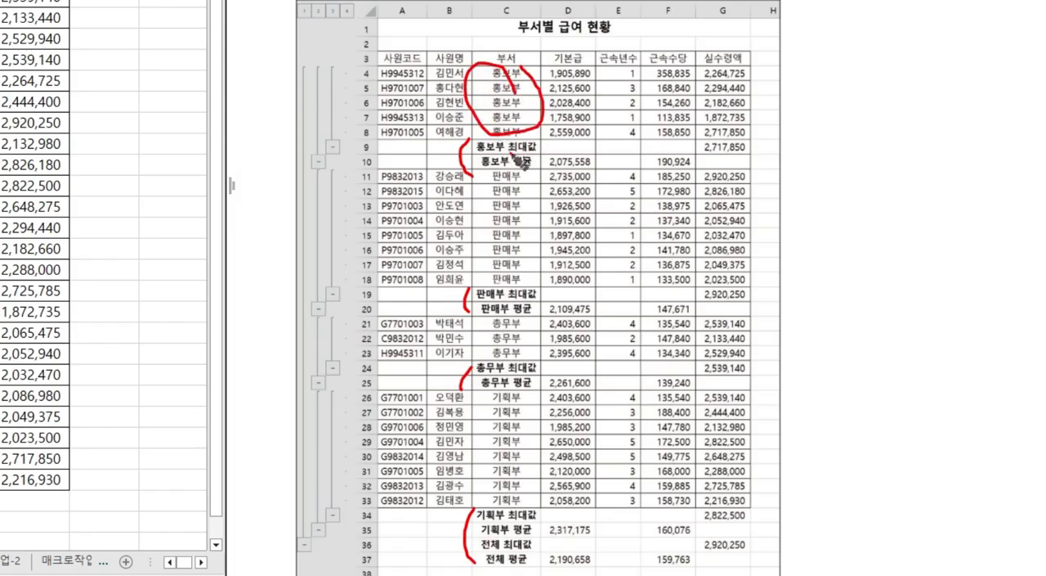
left_click_drag(508, 148, 537, 151)
mouse_move(396, 147)
left_mouse_down()
mouse_move(643, 149)
mouse_move(762, 164)
mouse_move(733, 140)
mouse_move(703, 156)
left_mouse_up()
mouse_move(548, 123)
left_mouse_down()
mouse_move(484, 139)
mouse_move(543, 88)
mouse_move(529, 141)
left_mouse_up()
mouse_move(743, 64)
left_mouse_down()
mouse_move(761, 135)
mouse_move(743, 160)
mouse_move(700, 141)
mouse_move(751, 155)
mouse_move(750, 123)
mouse_move(760, 141)
left_mouse_up()
left_click_drag(773, 112, 758, 149)
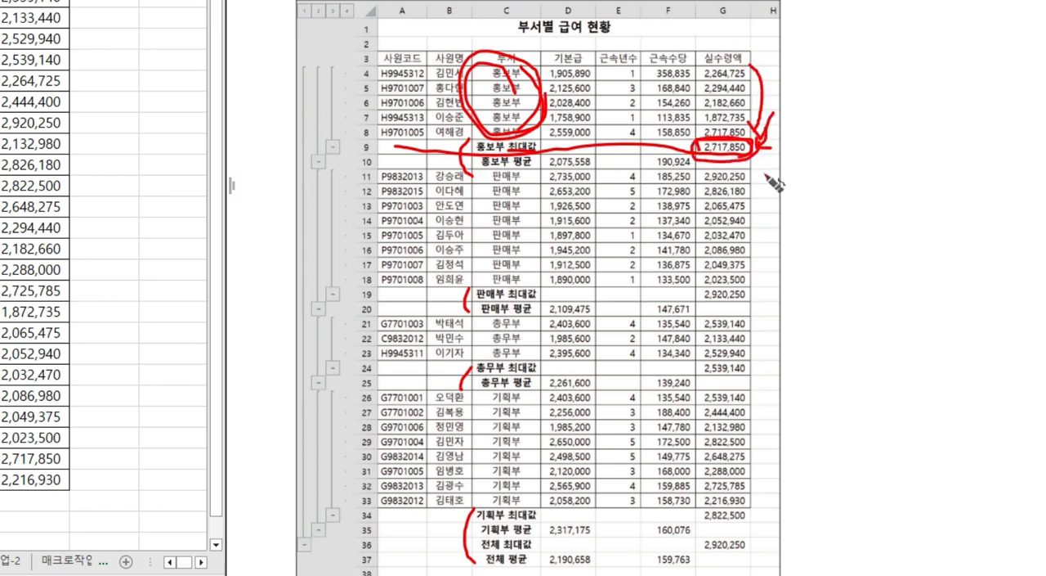
mouse_move(388, 297)
left_mouse_down()
mouse_move(750, 298)
mouse_move(700, 288)
mouse_move(699, 300)
left_mouse_up()
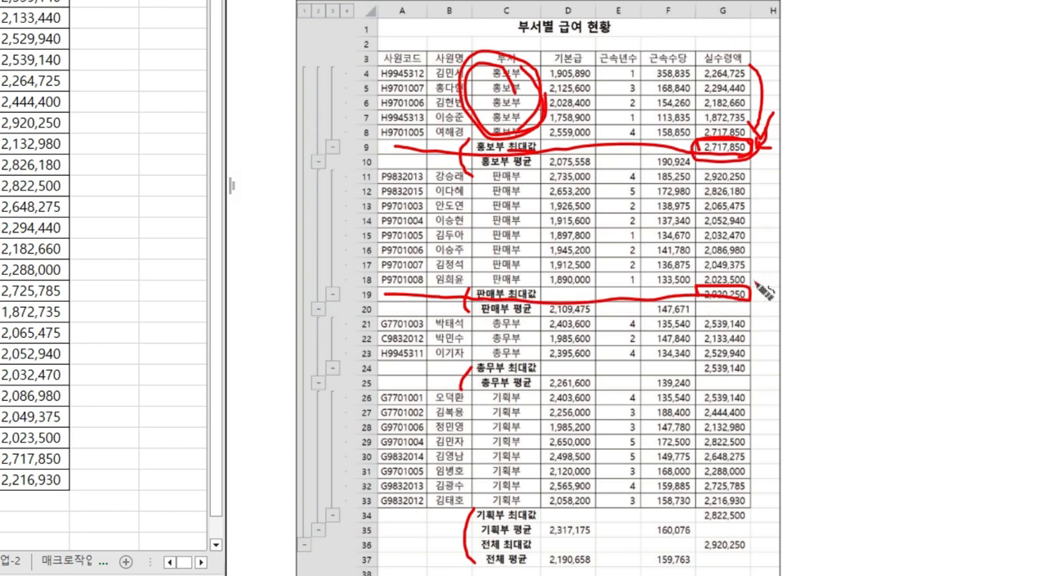
mouse_move(749, 174)
left_mouse_down()
mouse_move(765, 200)
mouse_move(769, 246)
mouse_move(752, 282)
left_mouse_up()
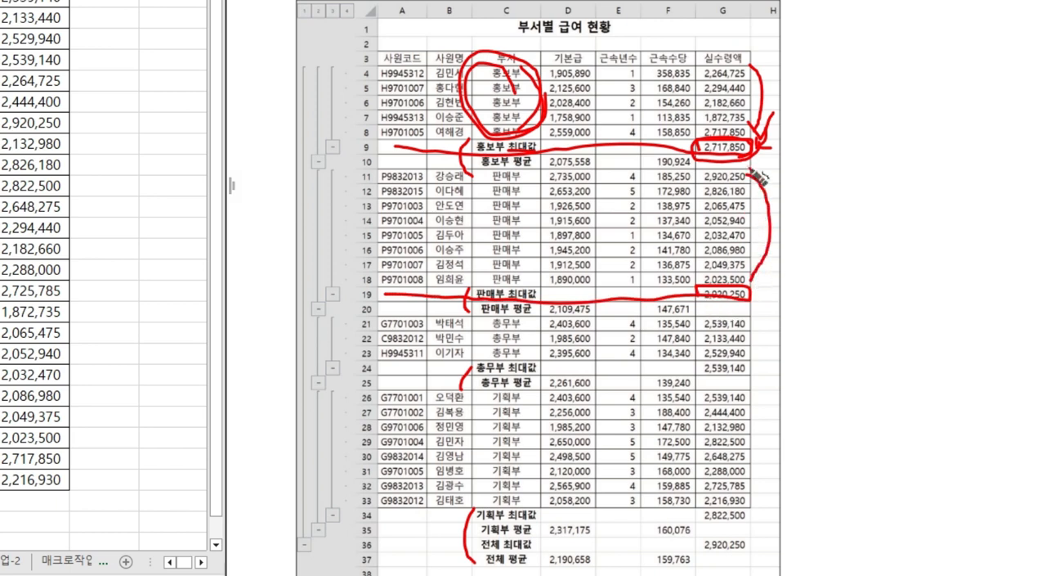
mouse_move(754, 170)
left_mouse_down()
mouse_move(773, 182)
mouse_move(763, 307)
left_mouse_up()
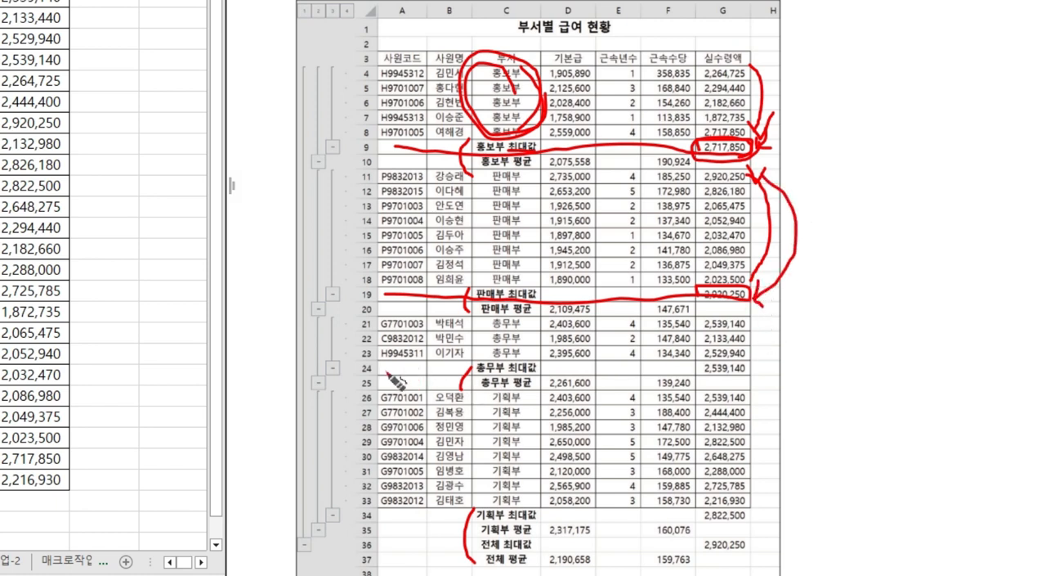
mouse_move(383, 374)
left_mouse_down()
mouse_move(757, 378)
mouse_move(755, 363)
mouse_move(695, 363)
mouse_move(695, 378)
left_mouse_up()
mouse_move(749, 316)
left_mouse_down()
mouse_move(763, 333)
mouse_move(758, 357)
left_mouse_up()
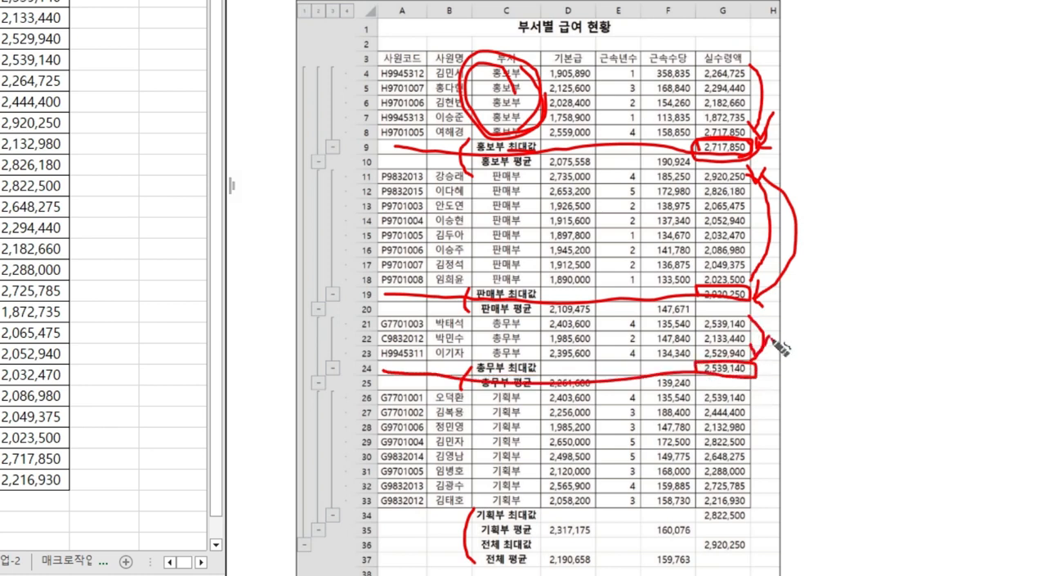
mouse_move(692, 82)
left_mouse_down()
mouse_move(708, 24)
mouse_move(705, 79)
mouse_move(764, 37)
mouse_move(705, 85)
mouse_move(720, 31)
left_mouse_up()
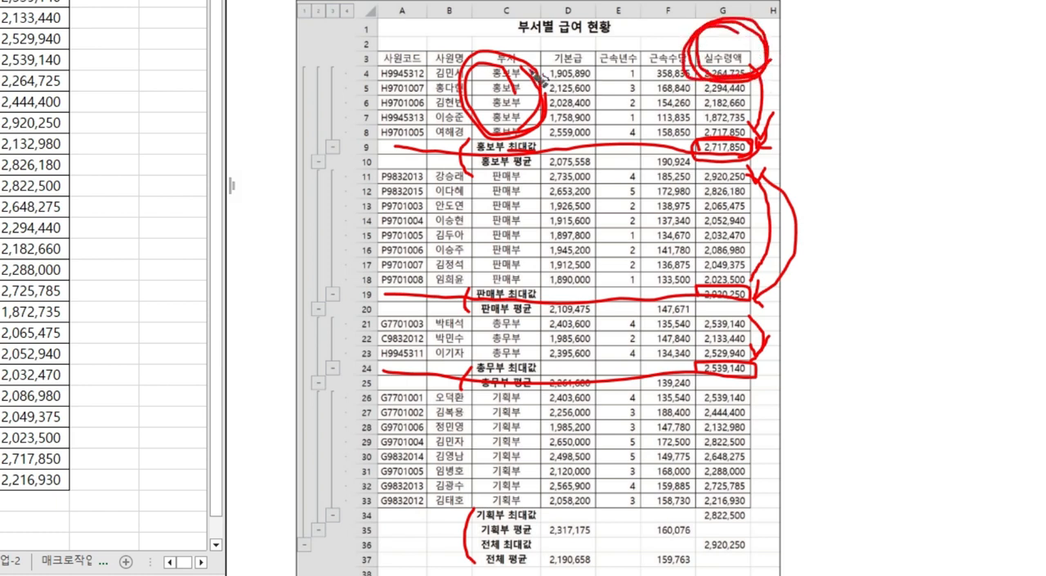
left_click_drag(542, 173, 536, 272)
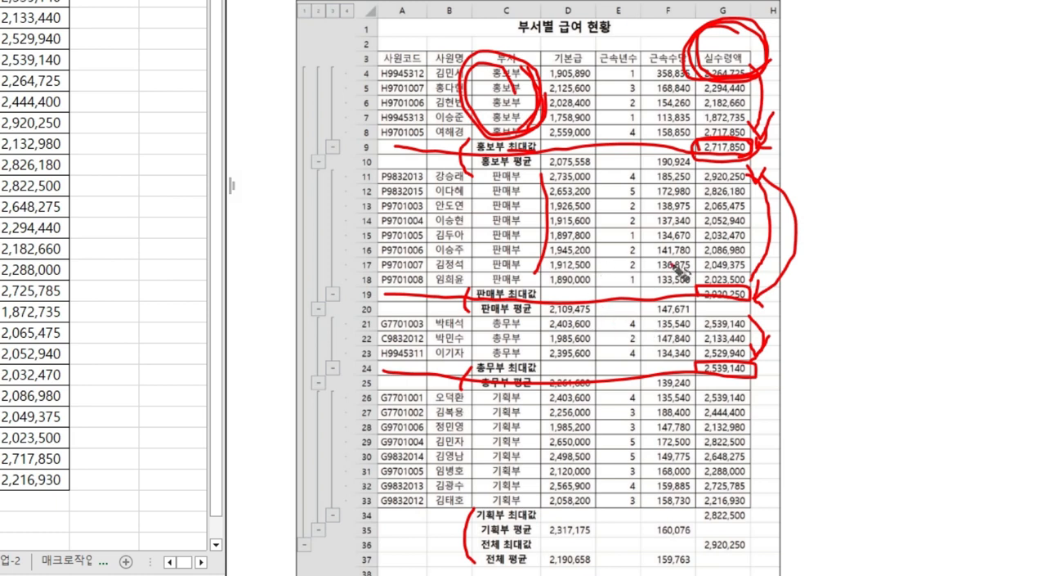
key("e")
Step: Examine how each department's 평균 row in the sample result summarizes 기본급 and 근속수당
mouse_move(477, 175)
left_mouse_down()
mouse_move(583, 181)
mouse_move(612, 158)
left_mouse_up()
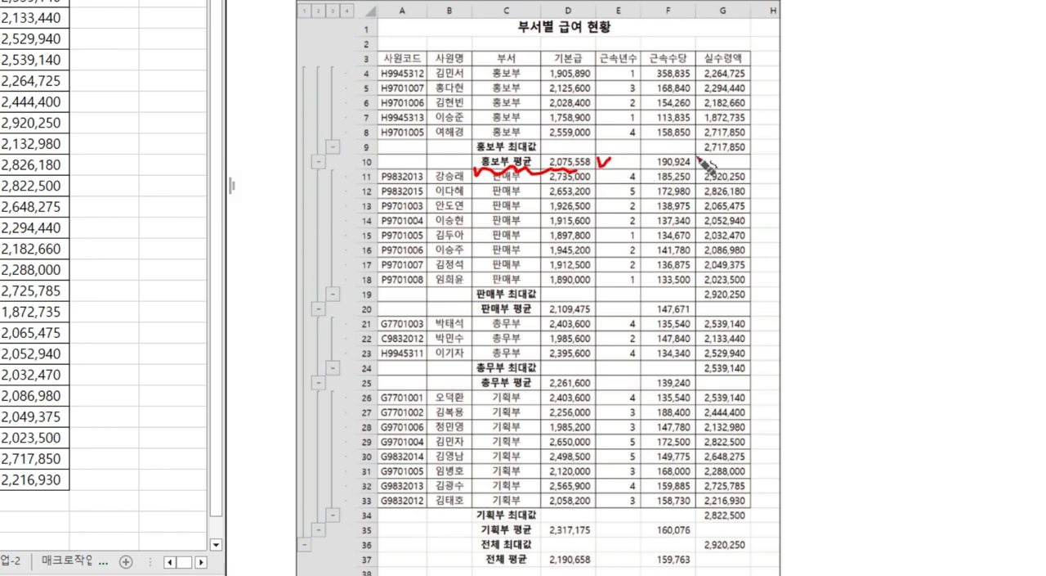
left_click_drag(695, 156, 705, 153)
mouse_move(523, 63)
left_mouse_down()
mouse_move(515, 140)
mouse_move(486, 92)
mouse_move(538, 75)
mouse_move(533, 131)
mouse_move(502, 139)
left_mouse_up()
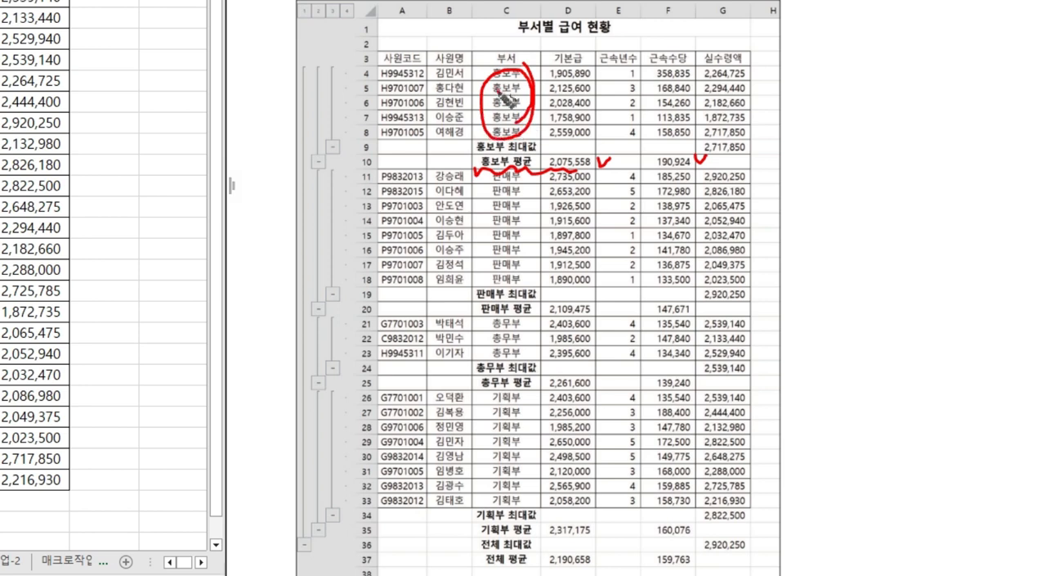
mouse_move(582, 61)
left_mouse_down()
mouse_move(592, 54)
mouse_move(572, 41)
mouse_move(600, 70)
mouse_move(611, 107)
mouse_move(604, 146)
mouse_move(541, 138)
mouse_move(601, 72)
mouse_move(600, 169)
left_mouse_up()
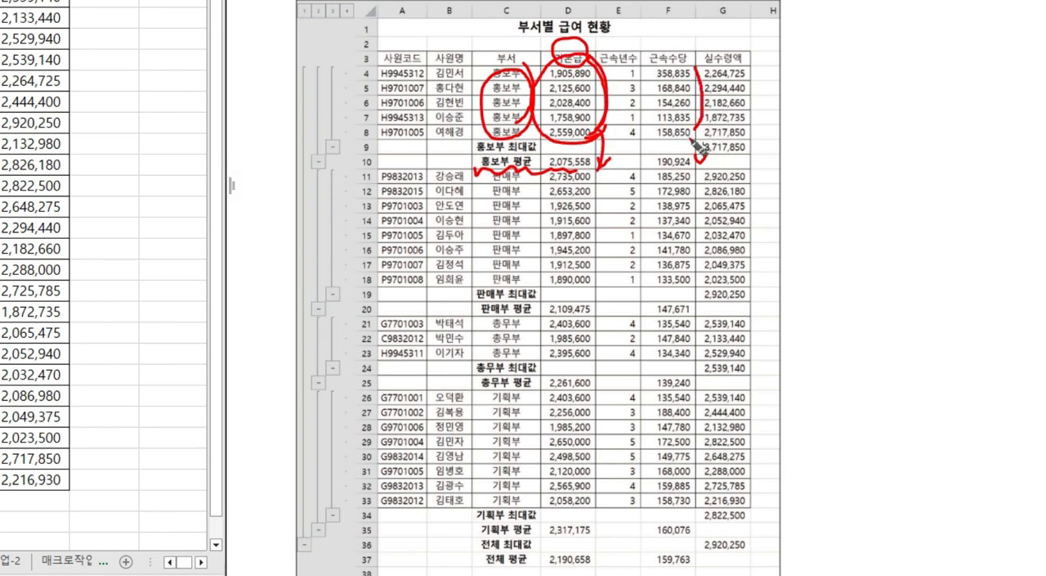
mouse_move(695, 141)
left_mouse_down()
mouse_move(654, 98)
mouse_move(708, 156)
mouse_move(699, 160)
left_mouse_up()
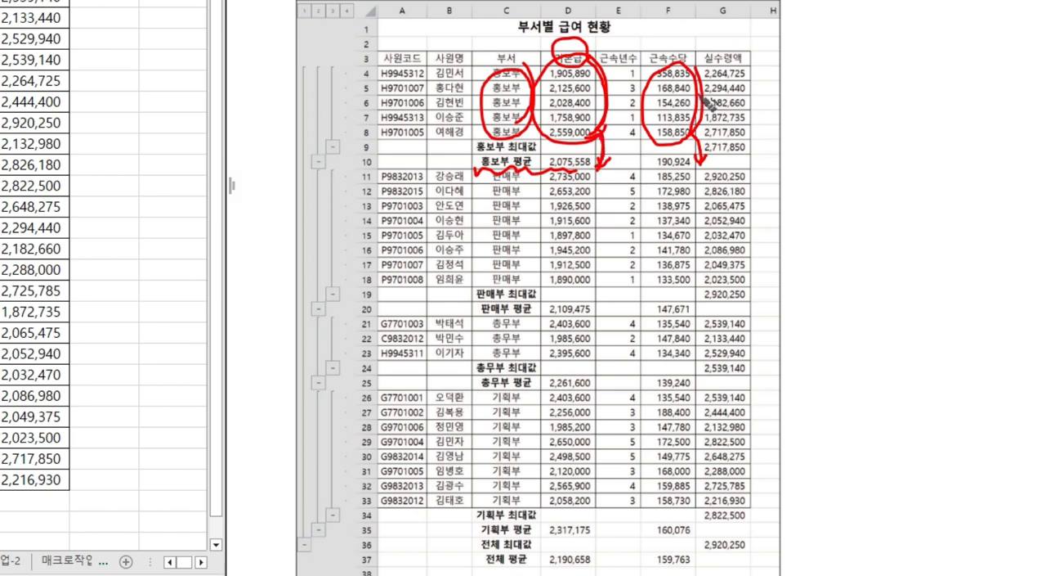
mouse_move(697, 104)
left_mouse_down()
mouse_move(664, 39)
mouse_move(708, 167)
left_mouse_up()
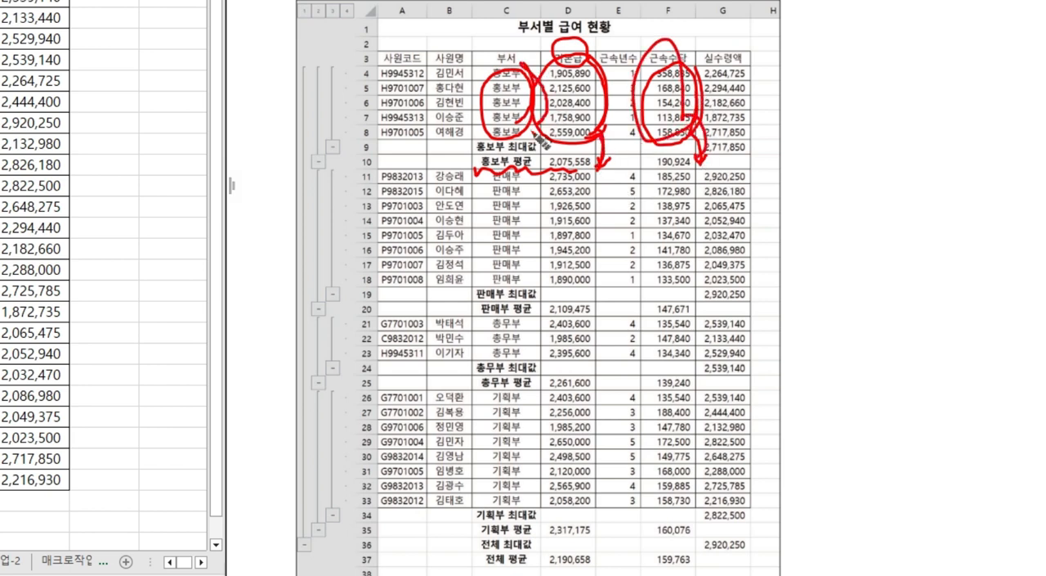
mouse_move(543, 173)
left_mouse_down()
mouse_move(531, 288)
mouse_move(541, 353)
mouse_move(524, 479)
left_mouse_up()
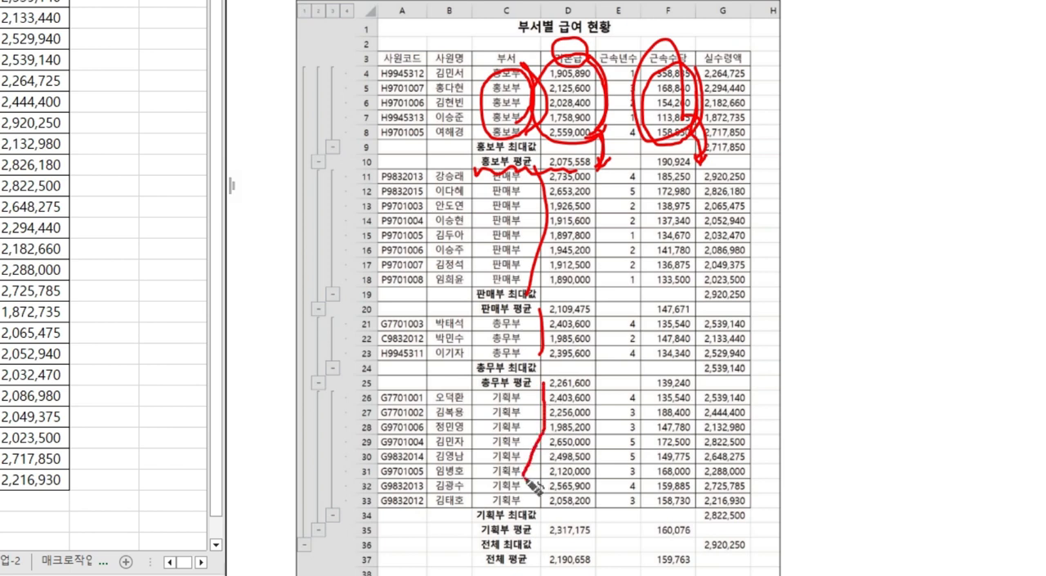
key("e")
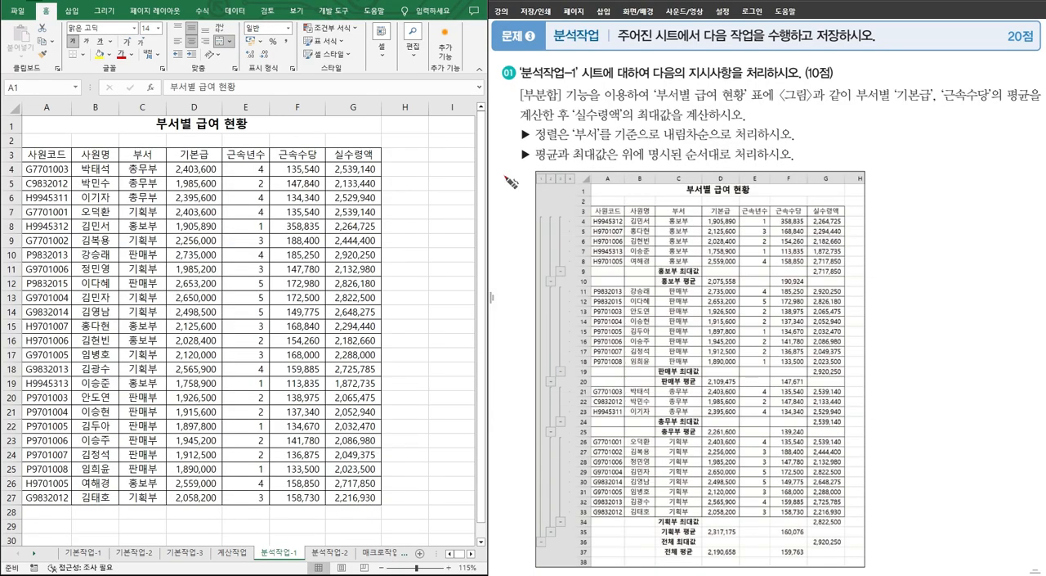
Step: Number the task instructions in working order on the problem sheet and underline the sorting requirement for 부서
left_click_drag(521, 144, 788, 147)
left_click_drag(506, 87, 508, 218)
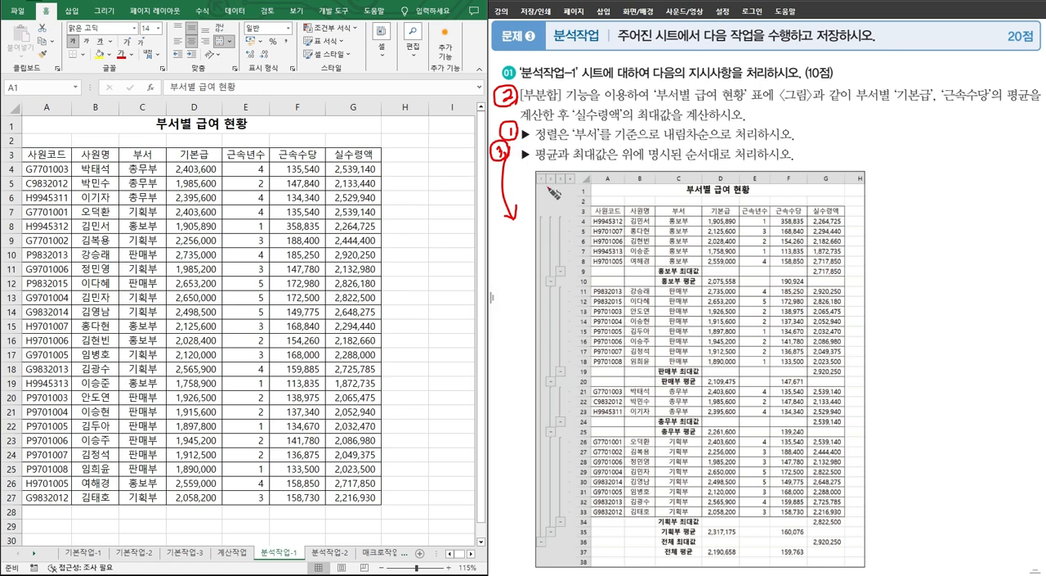
left_click_drag(575, 147, 804, 148)
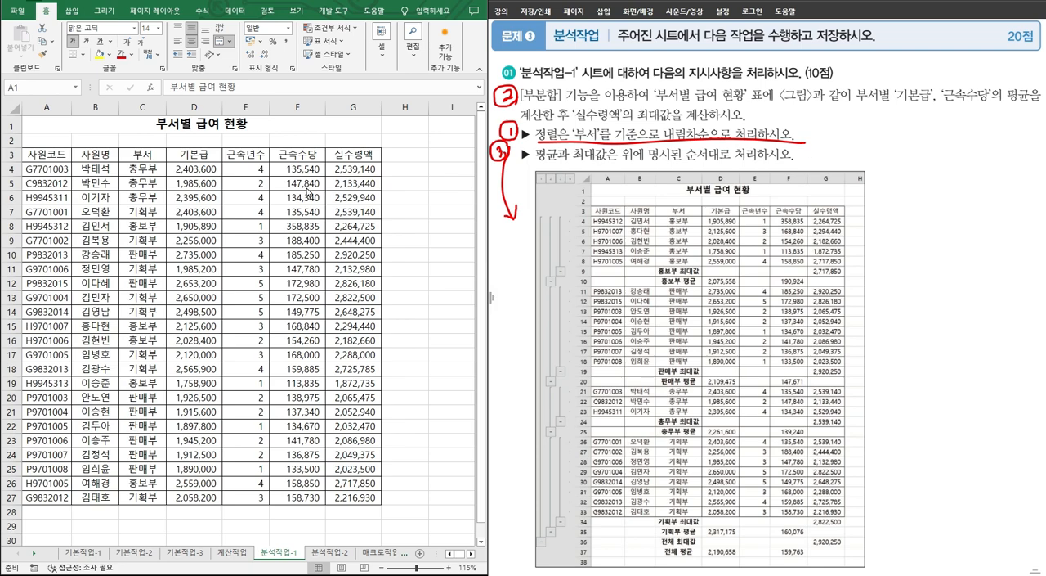
Step: Sort the 부서별 급여 현황 table by 부서 in descending order
left_click(149, 156)
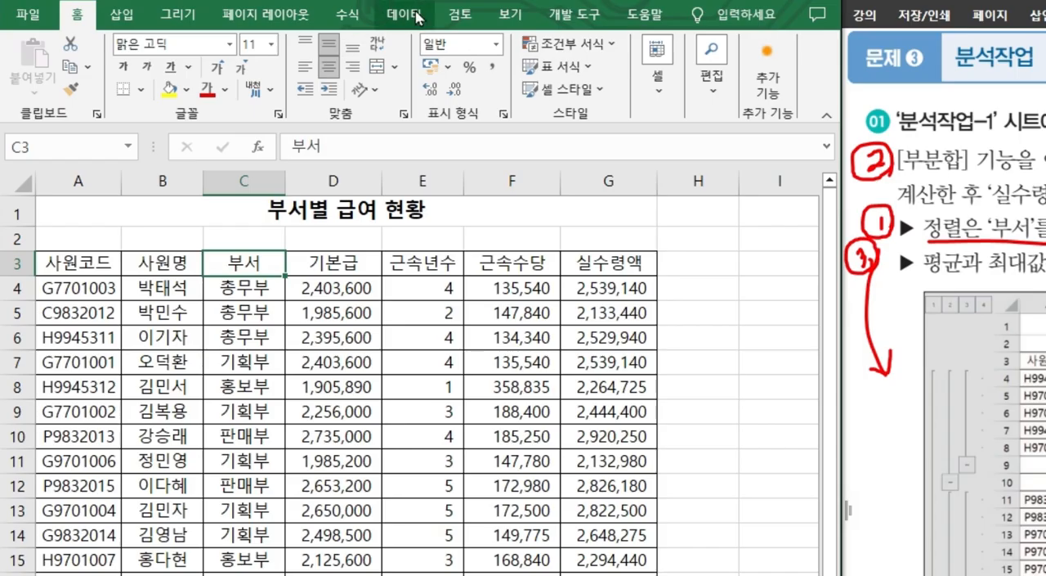
left_click(234, 12)
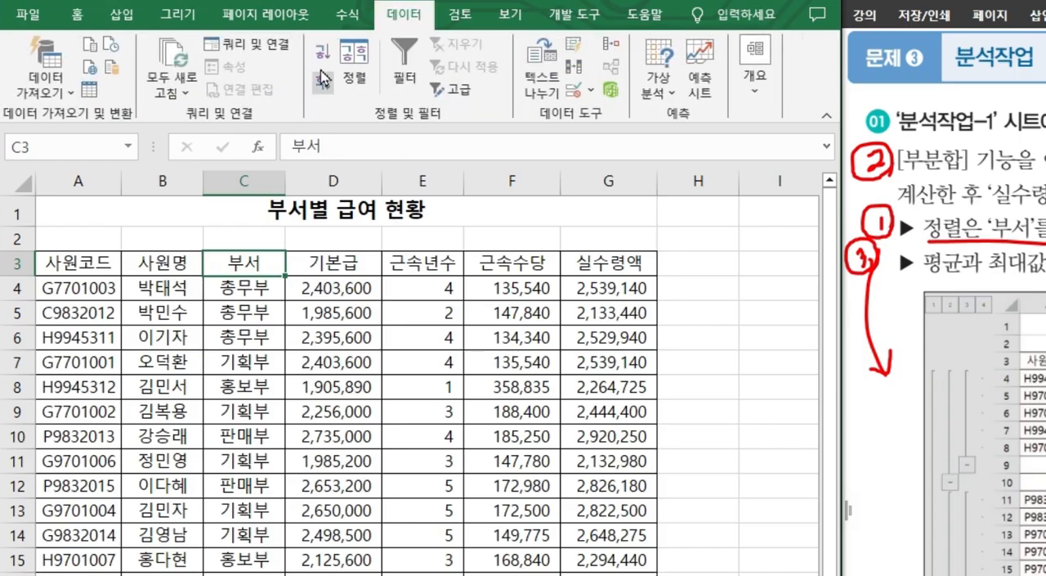
left_click(323, 51)
left_click(323, 82)
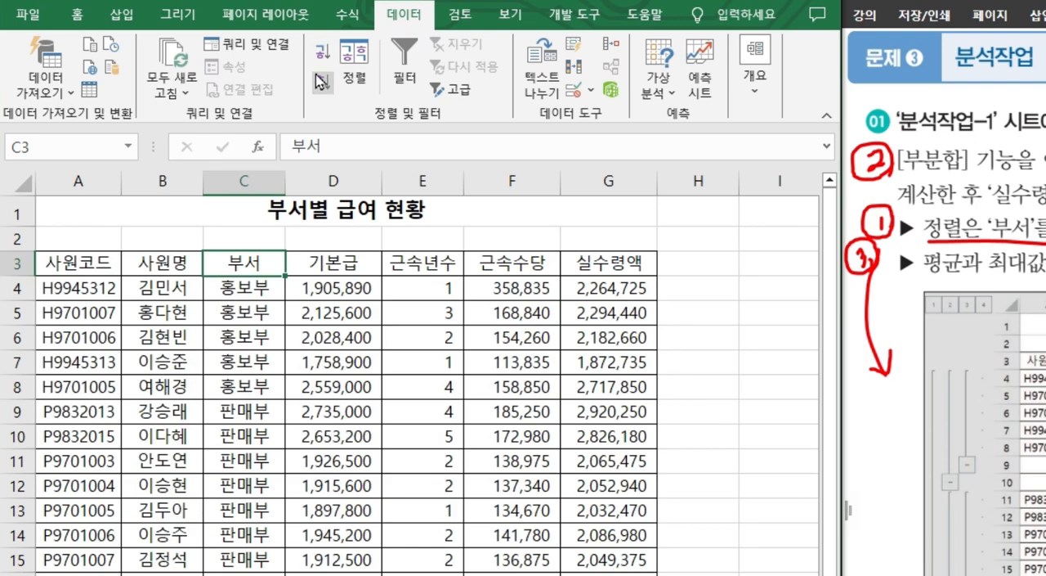
Step: Alternate the 부서 sort between ascending and descending several times, ending on descending order
left_click(323, 52)
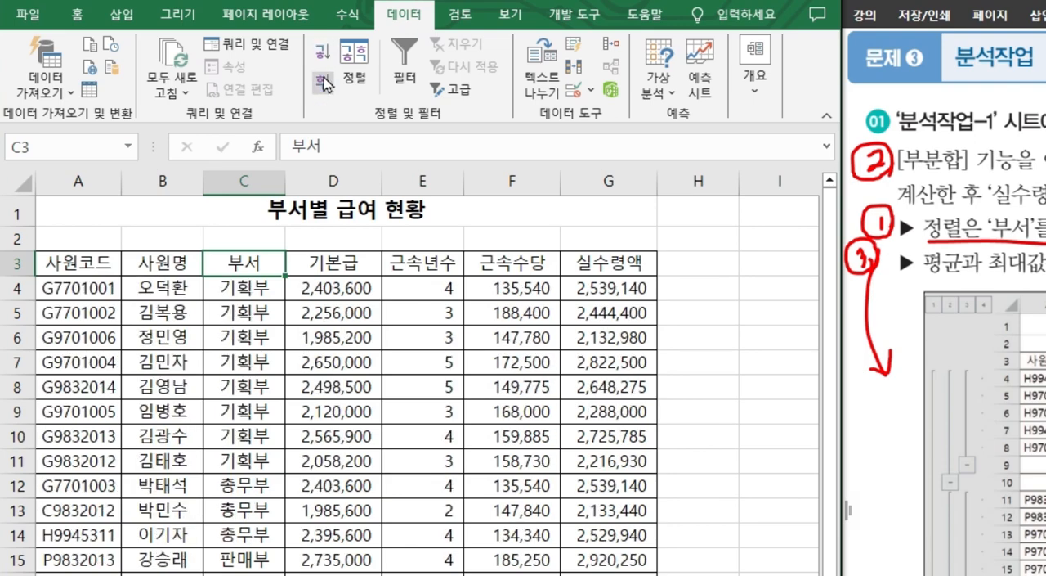
left_click(323, 83)
left_click(323, 51)
left_click(324, 84)
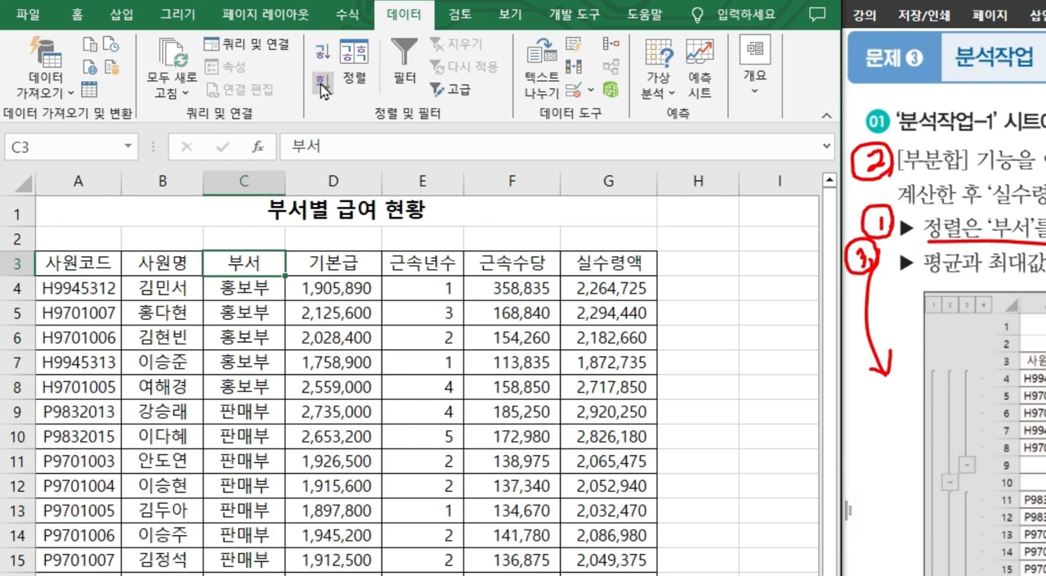
left_click(323, 52)
left_click(323, 83)
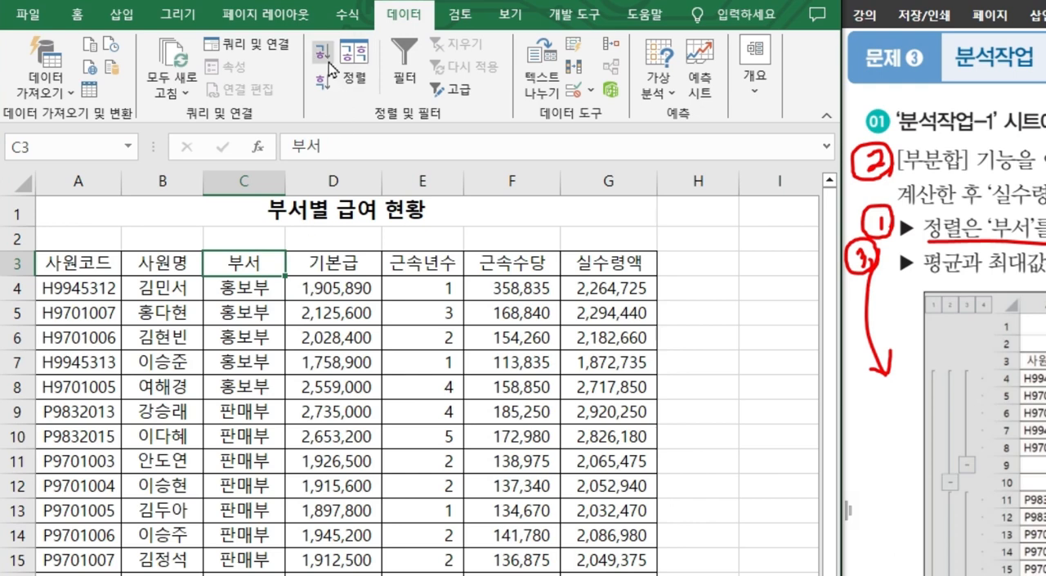
left_click(329, 63)
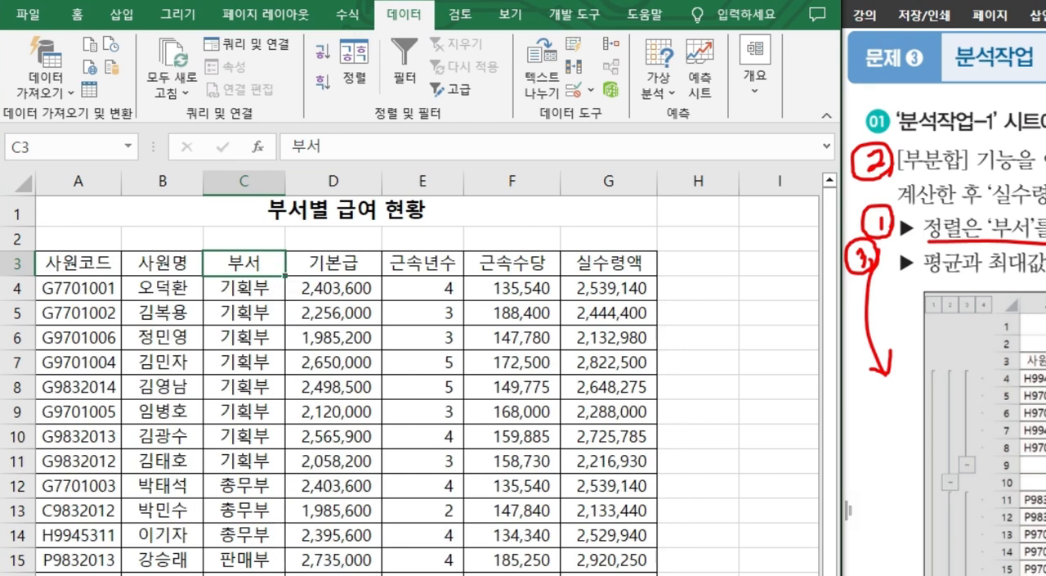
left_click(323, 83)
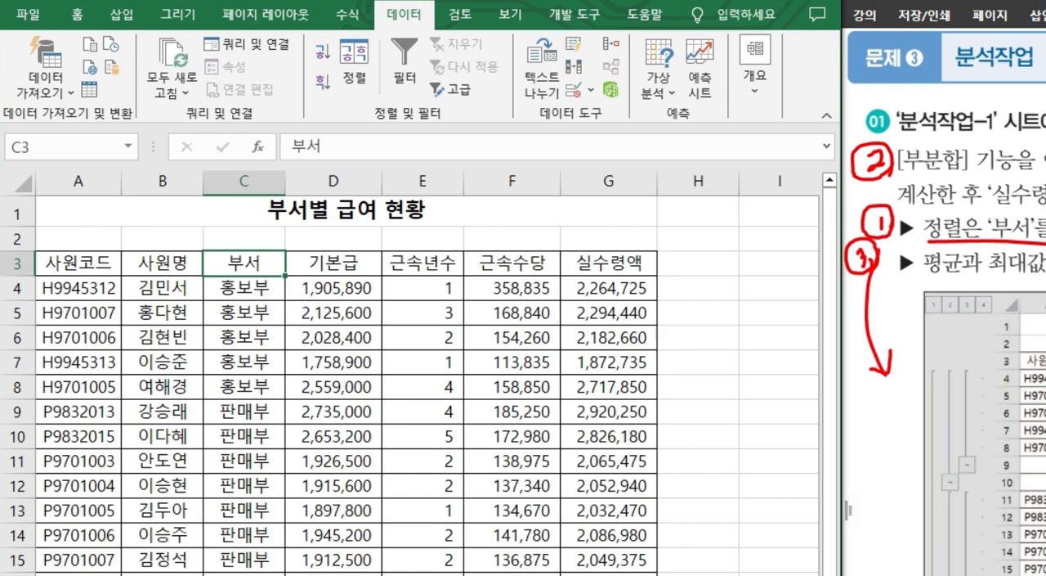
Step: Start a subtotal (부분합) on the salary table and set the grouping field to 부서
left_click(756, 75)
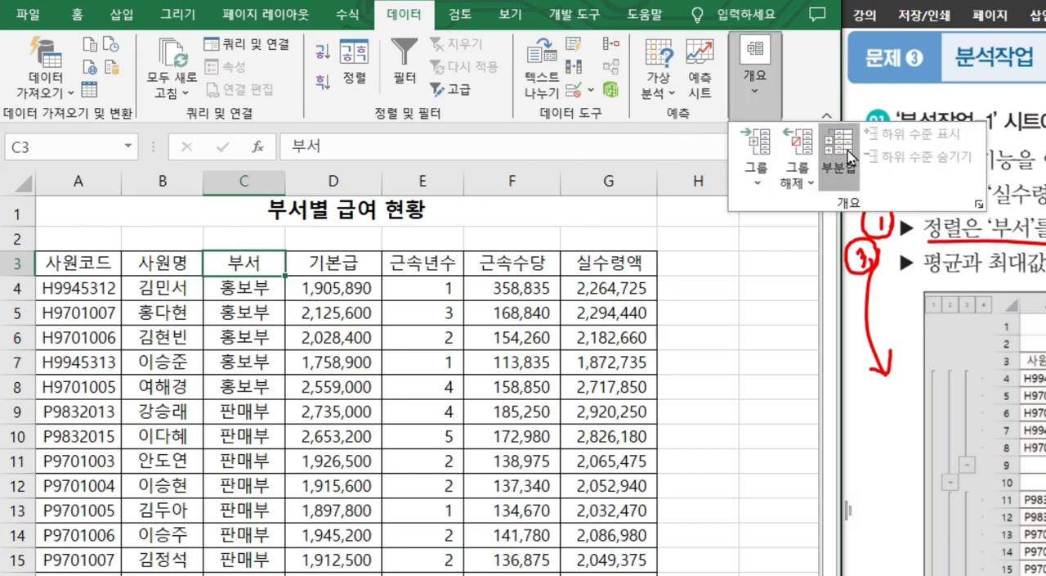
left_click(835, 167)
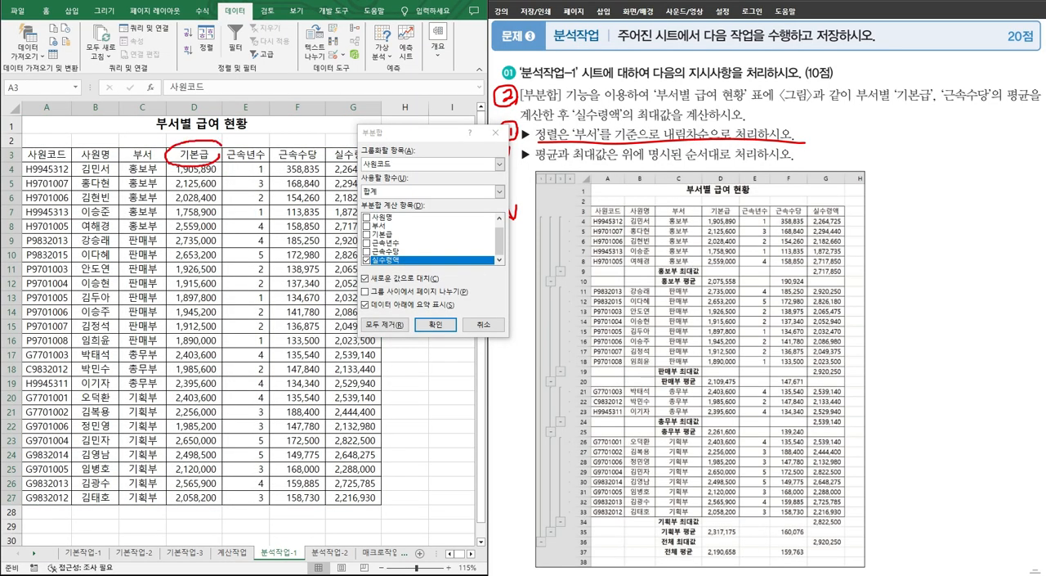
mouse_move(219, 147)
left_mouse_down()
mouse_move(185, 142)
mouse_move(393, 152)
left_mouse_up()
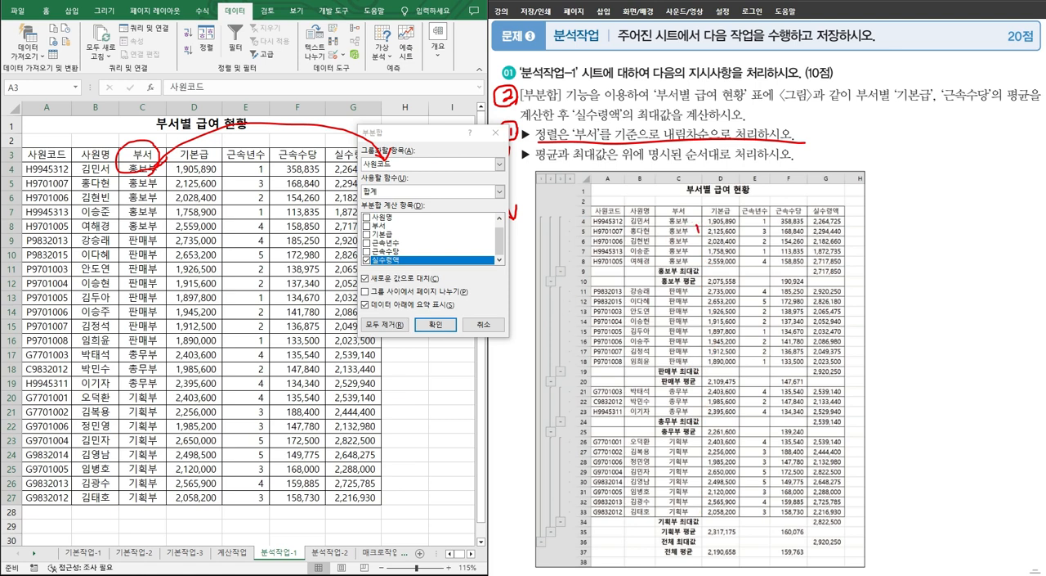
left_click_drag(662, 245, 696, 254)
mouse_move(709, 340)
left_mouse_down()
mouse_move(651, 304)
mouse_move(709, 337)
left_mouse_up()
left_click_drag(704, 378, 699, 400)
left_click_drag(701, 440, 652, 495)
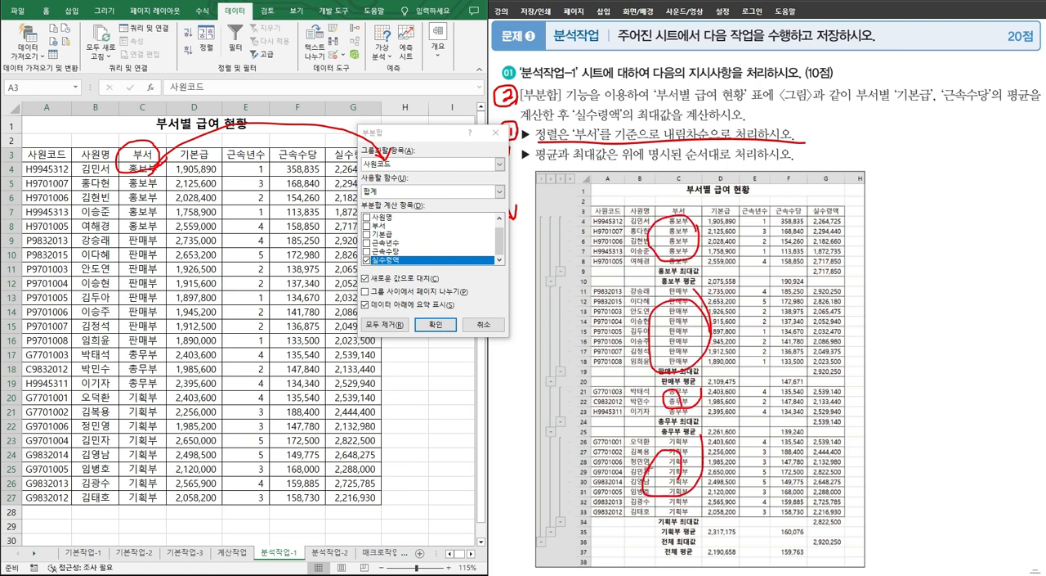
key("Escape")
left_click(406, 165)
left_click(404, 193)
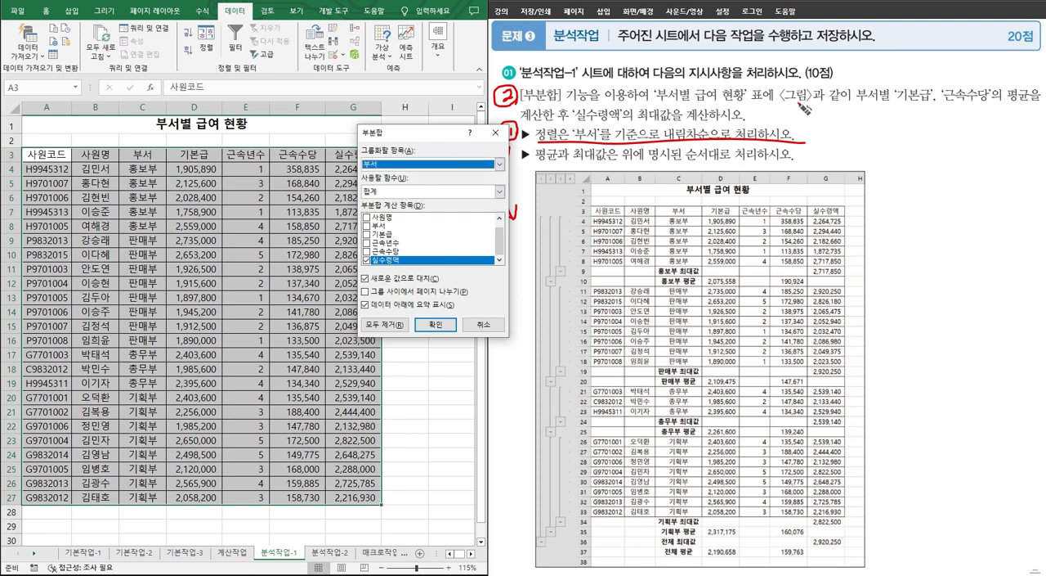
Step: Underline the 기본급 and 근속수당 average requirement on the problem sheet and label 부서별 as 그룹
left_click_drag(829, 104, 1021, 104)
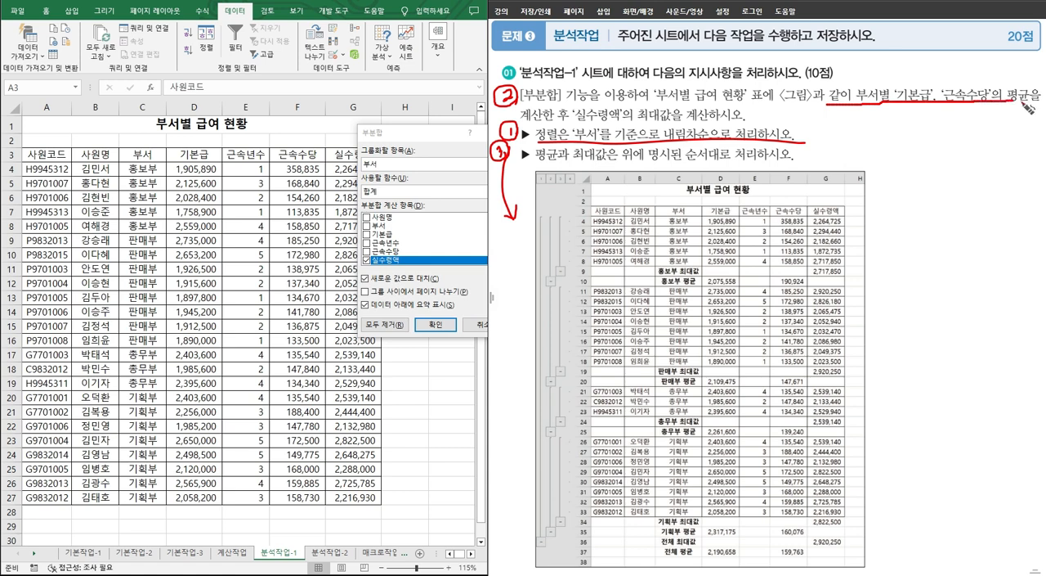
mouse_move(889, 104)
left_mouse_down()
mouse_move(881, 133)
mouse_move(900, 85)
mouse_move(869, 162)
mouse_move(892, 165)
mouse_move(890, 175)
left_mouse_up()
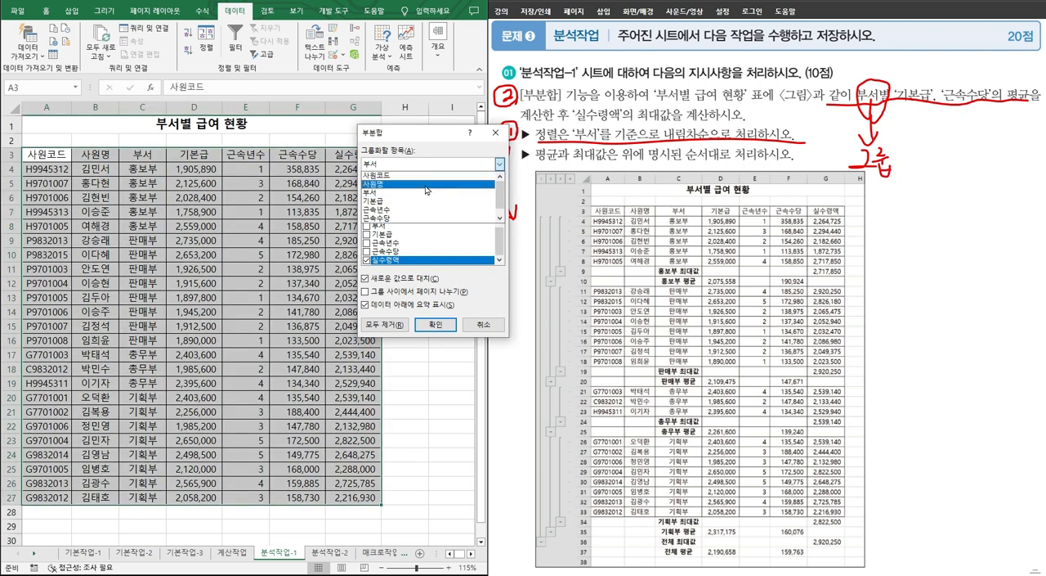
Step: Apply the 부서 subtotal with the 평균 function to 기본급 and 근속년수, excluding 실수령액
left_click(367, 235)
left_click(367, 243)
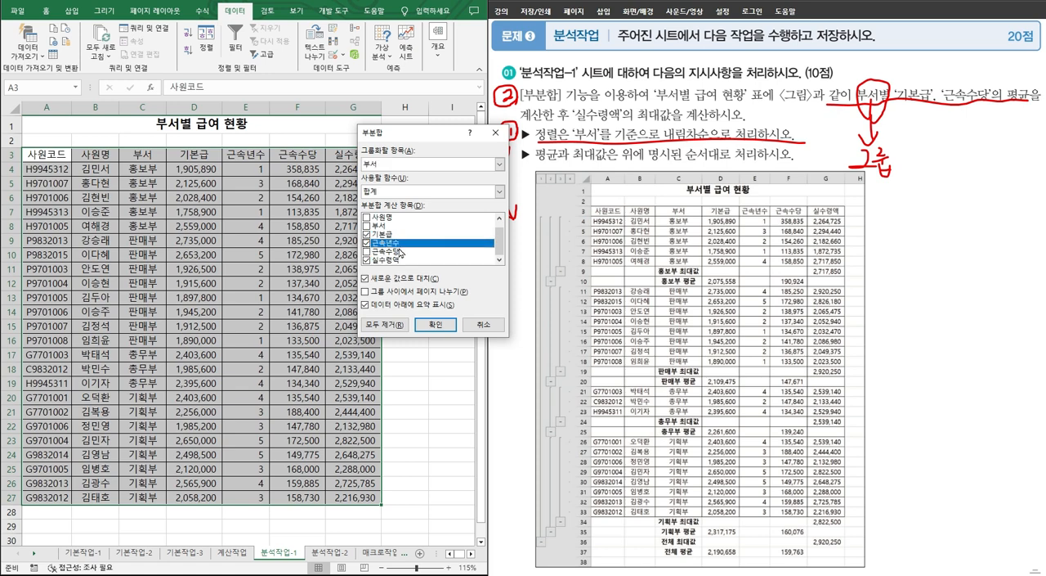
left_click(368, 260)
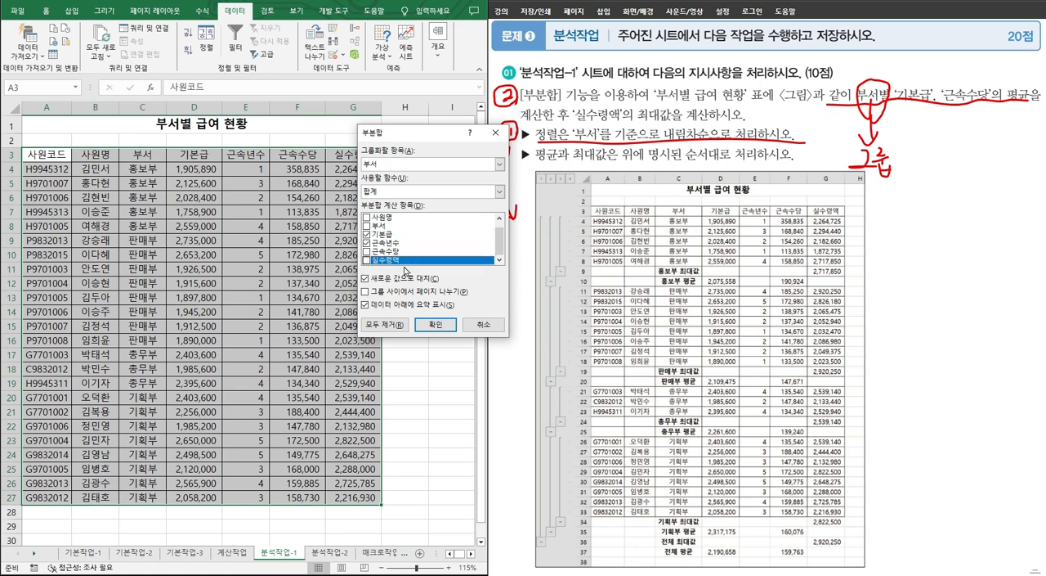
left_click(417, 195)
left_click(407, 222)
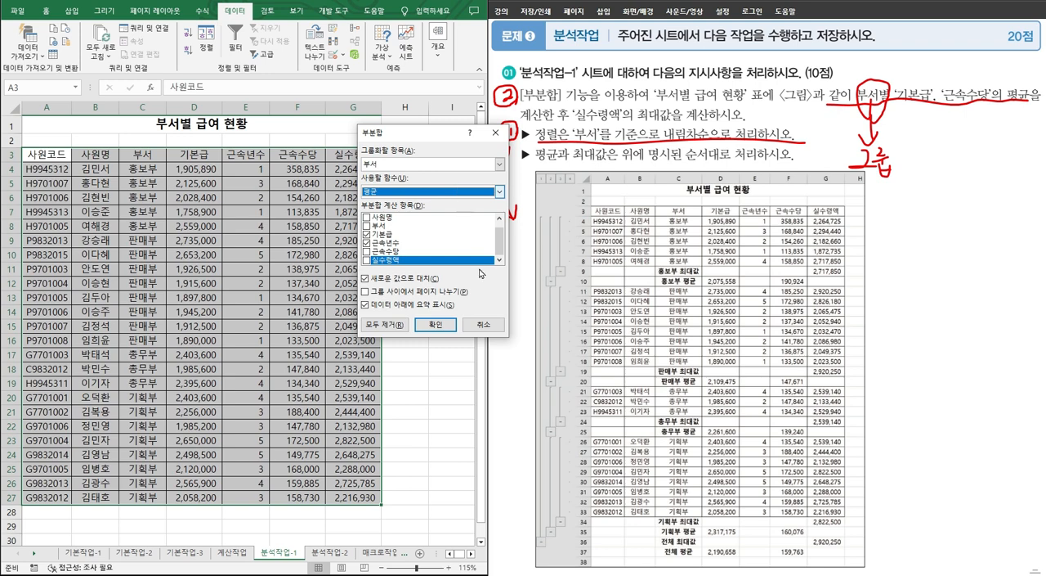
left_click(446, 325)
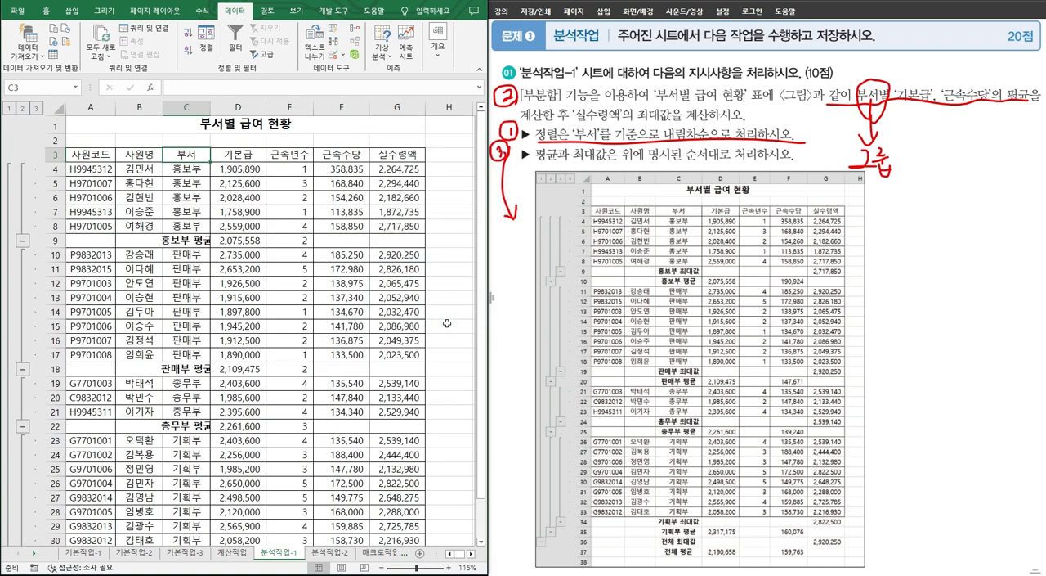
Step: Check the 홍보부, 판매부 and 총무부 average rows and underline the 실수령액 maximum requirement on the problem sheet
left_click_drag(196, 168, 194, 227)
left_click(194, 237)
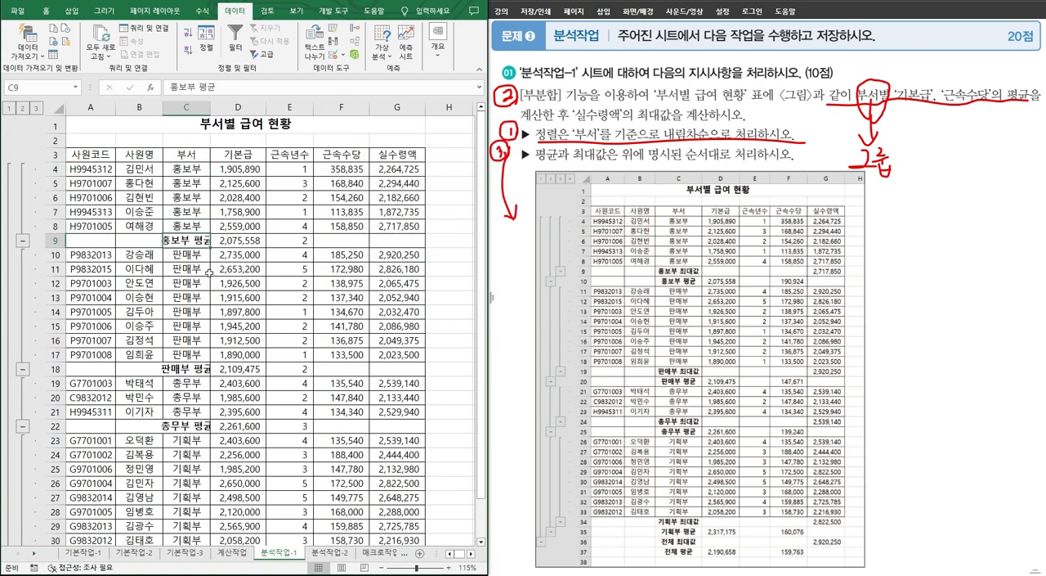
left_click_drag(196, 273, 195, 314)
left_click(192, 365)
left_click(193, 425)
mouse_move(586, 97)
left_mouse_down()
mouse_move(552, 145)
mouse_move(604, 124)
mouse_move(698, 121)
left_mouse_up()
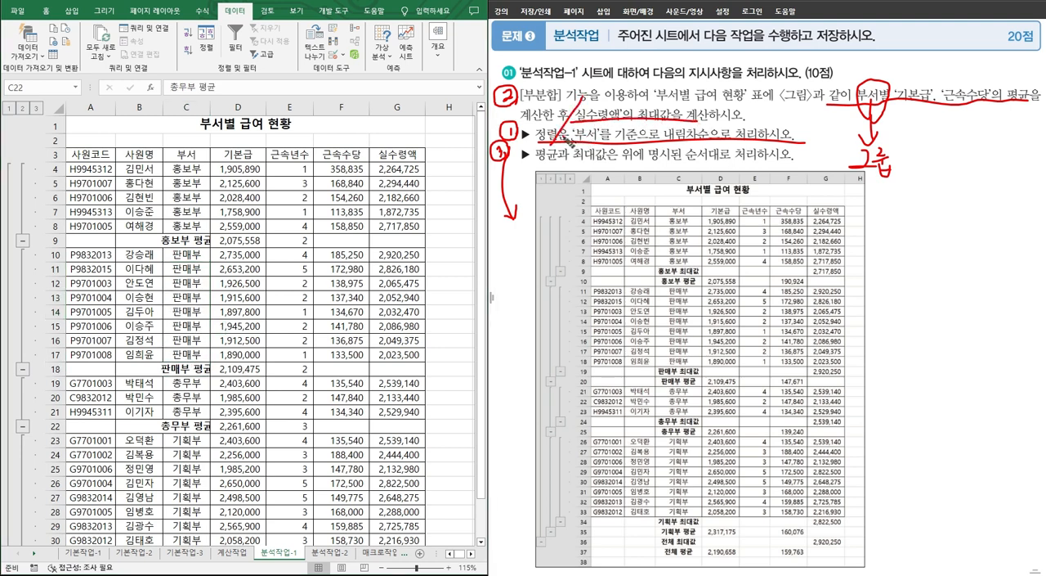
Step: Add a second 부서 subtotal with 최대 for 실수령액 only, without replacing the existing subtotals, and auto-fit the 부서 column
left_click(438, 47)
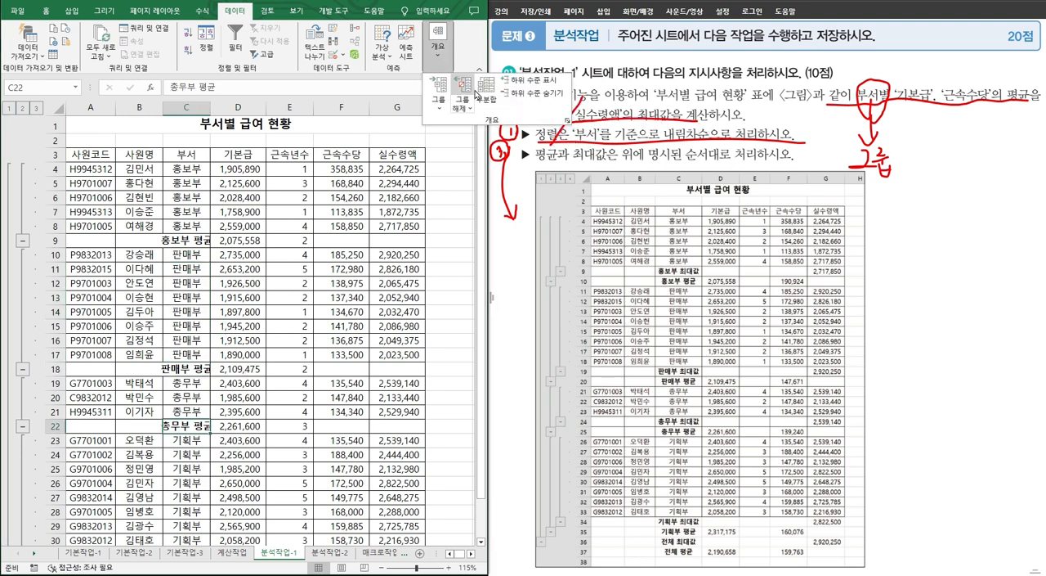
left_click(540, 95)
left_click(367, 243)
left_click(367, 251)
scroll(369, 252, "down", 1)
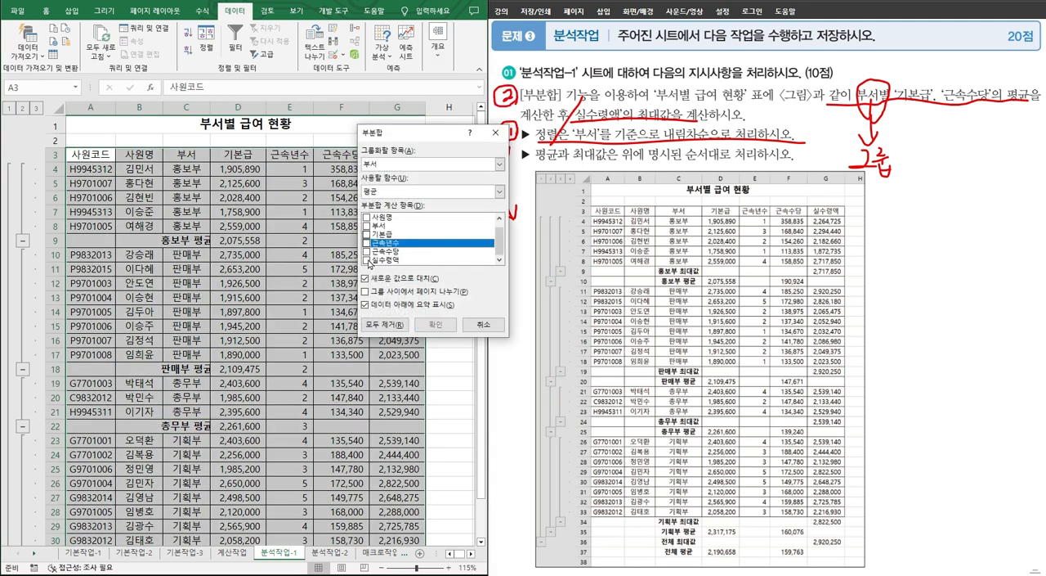
left_click(367, 260)
left_click(499, 192)
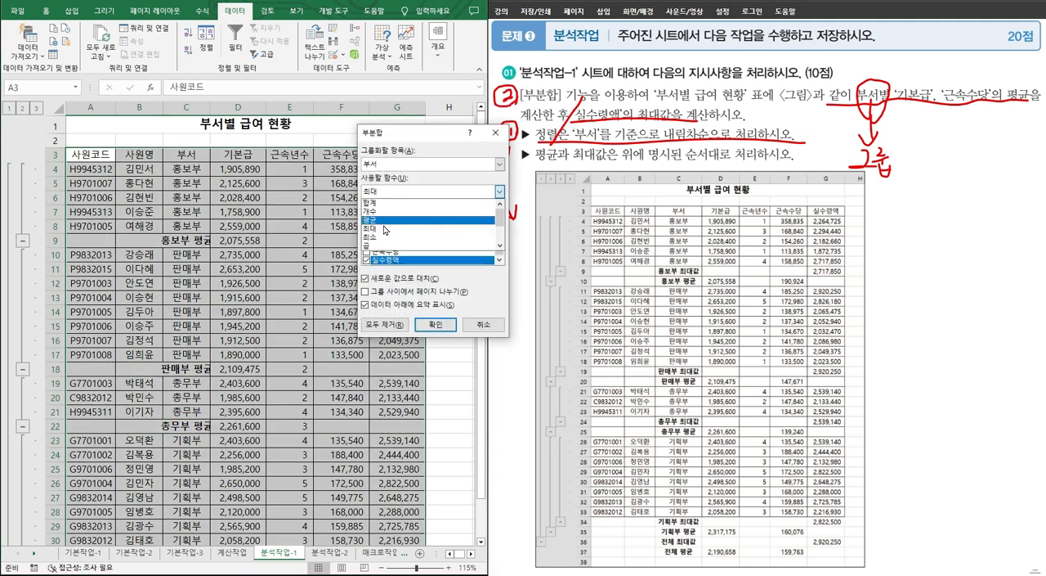
left_click(381, 234)
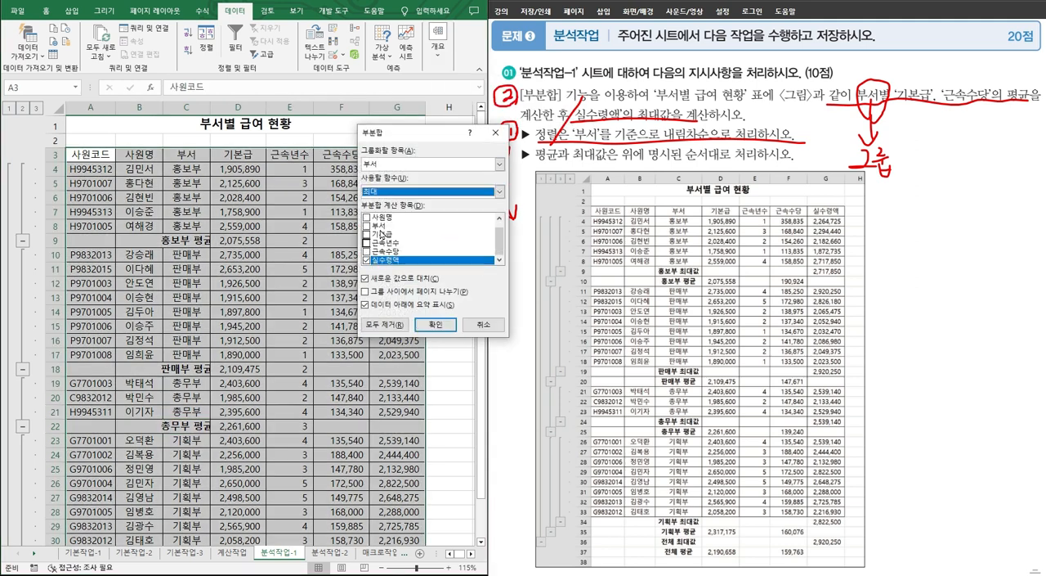
left_click(366, 278)
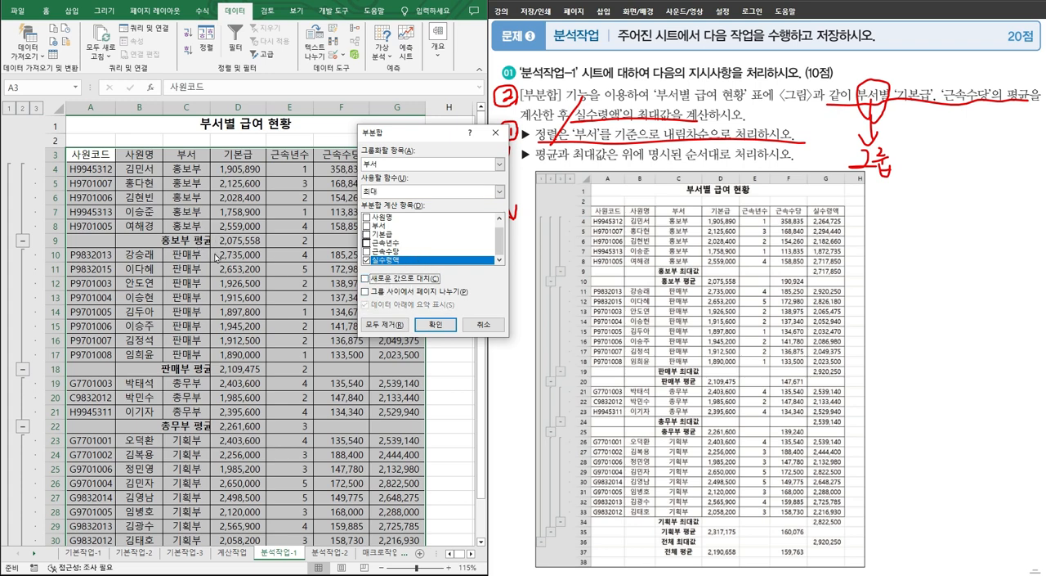
left_click(424, 320)
double_click(227, 107)
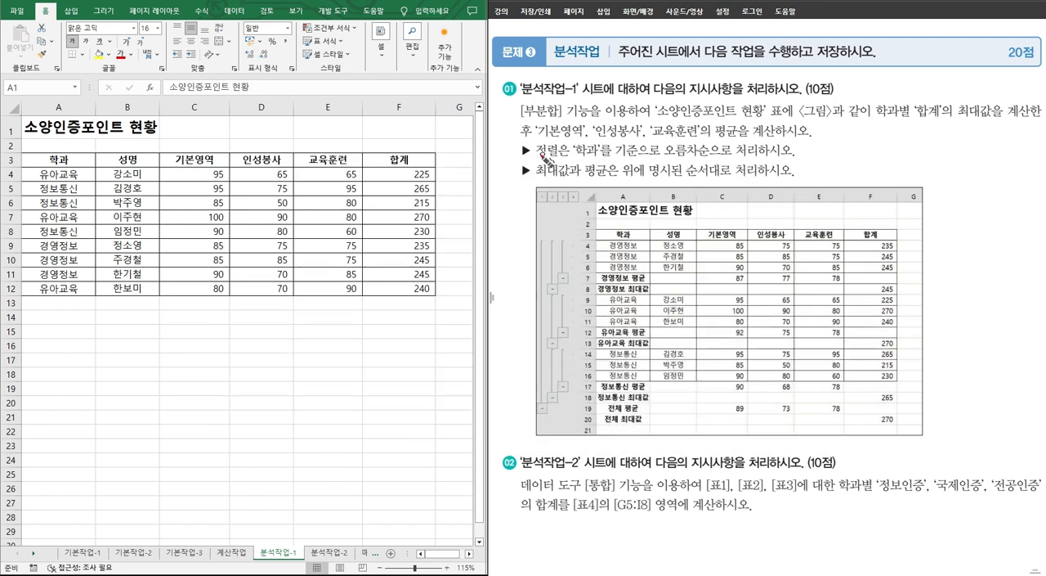
Step: Number the 소양인증포인트 현황 instructions in working order on the problem sheet and underline the ascending 학과 sort requirement
mouse_move(515, 144)
left_mouse_down()
mouse_move(503, 155)
mouse_move(515, 141)
mouse_move(523, 149)
left_mouse_up()
mouse_move(506, 110)
left_mouse_down()
mouse_move(513, 131)
mouse_move(503, 108)
mouse_move(527, 109)
left_mouse_up()
mouse_move(509, 170)
left_mouse_down()
mouse_move(522, 179)
mouse_move(515, 196)
mouse_move(502, 176)
mouse_move(566, 162)
mouse_move(801, 158)
left_mouse_up()
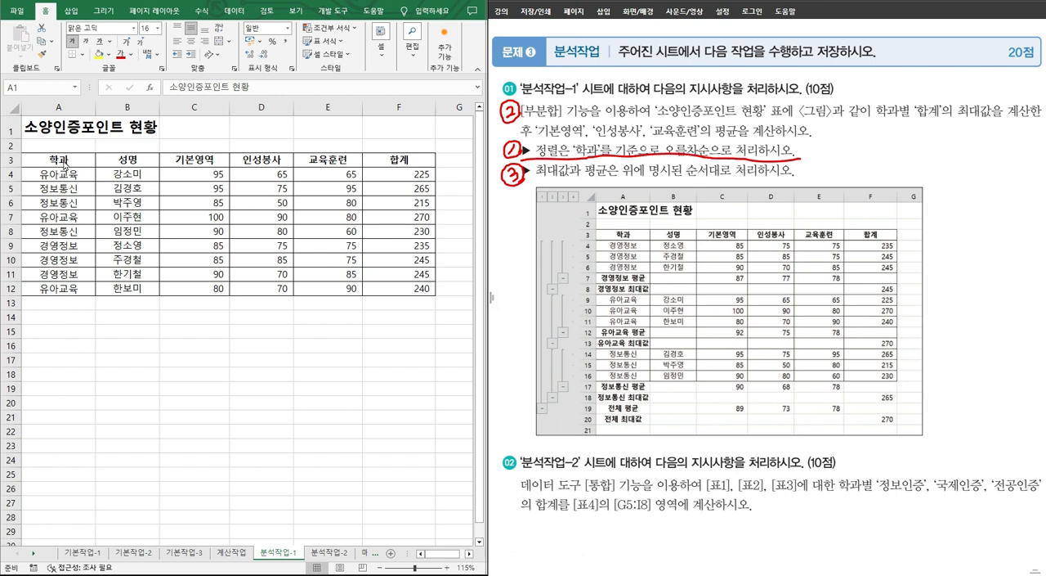
Step: Sort the 소양인증포인트 현황 table by 학과 in ascending order
left_click(63, 159)
left_click(64, 160)
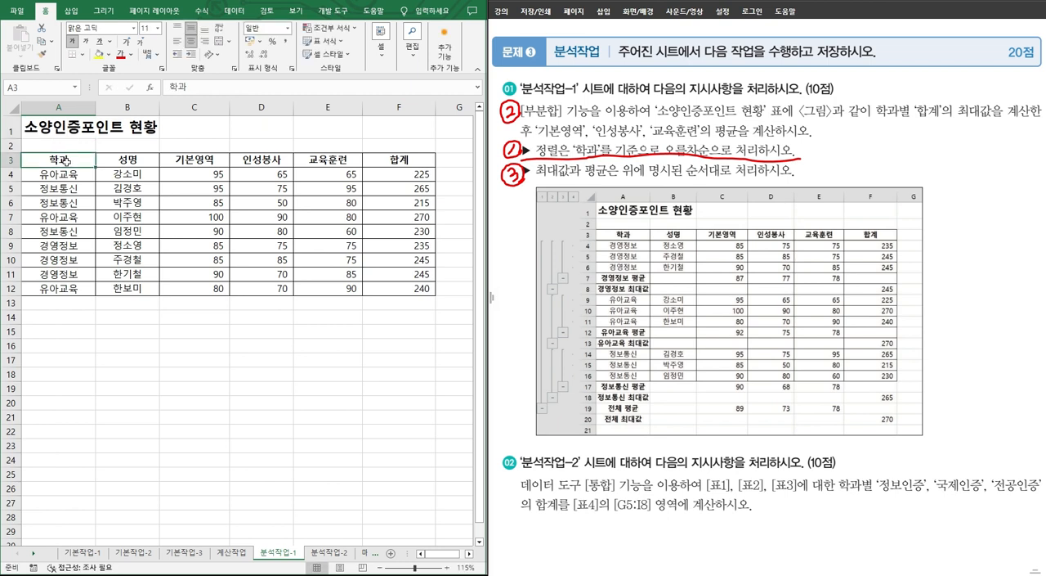
left_click(235, 11)
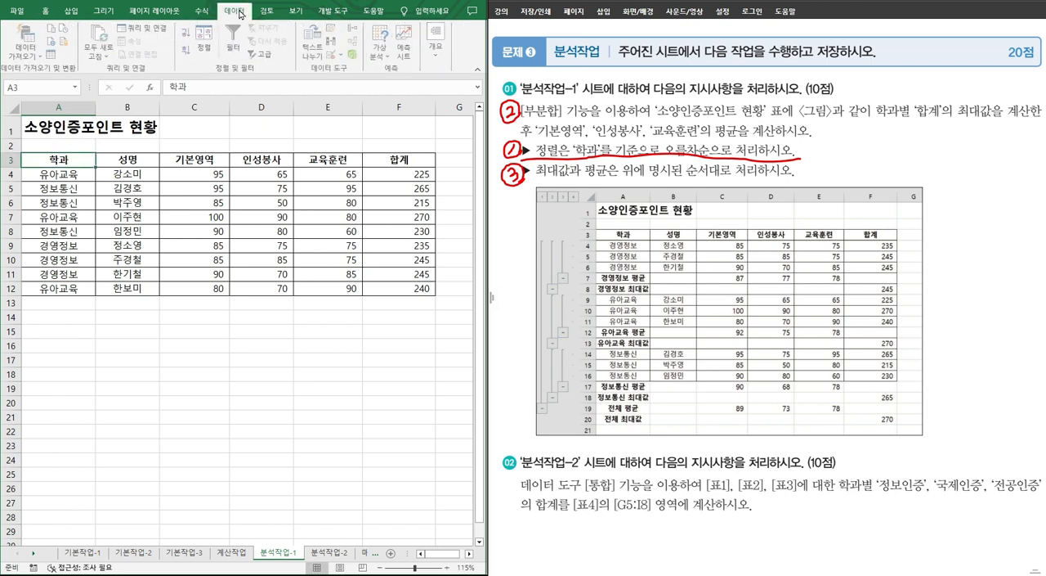
left_click(188, 33)
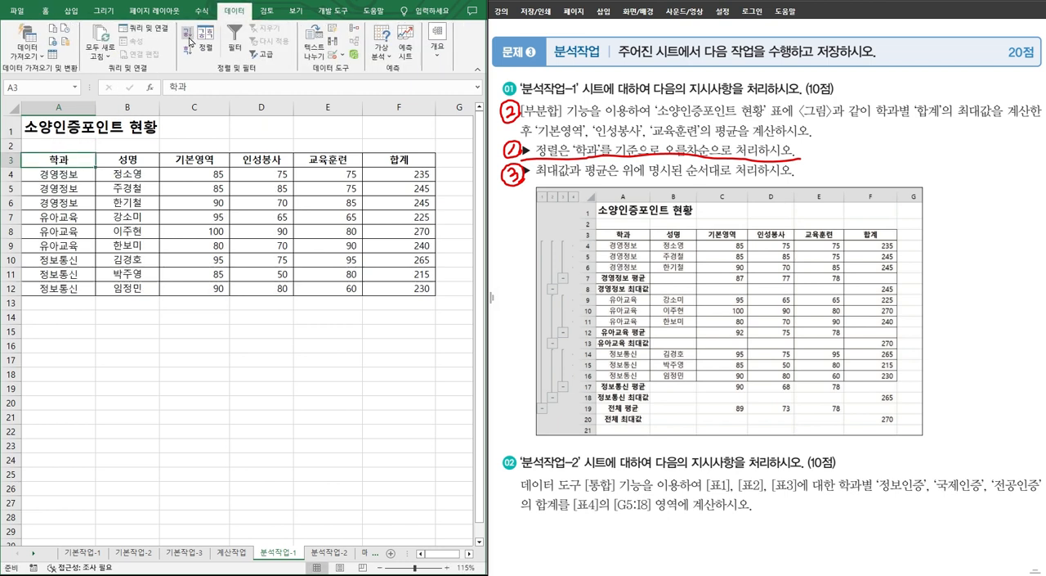
Step: Start a subtotal (부분합) grouped by 학과 on the table and label 학과별 as 그룹 on the problem sheet
left_click(438, 41)
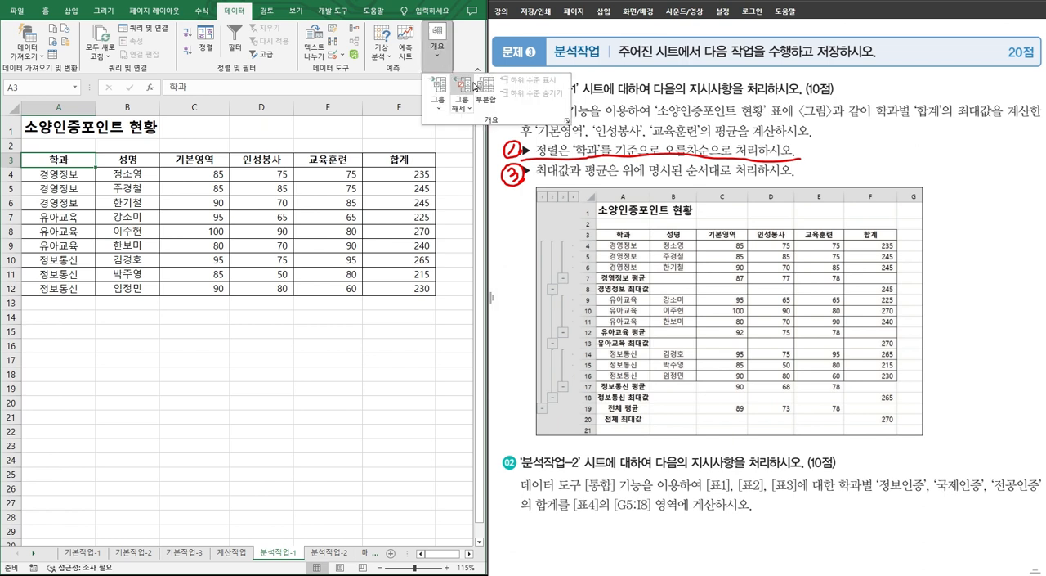
left_click(474, 115)
left_click_drag(417, 133, 399, 180)
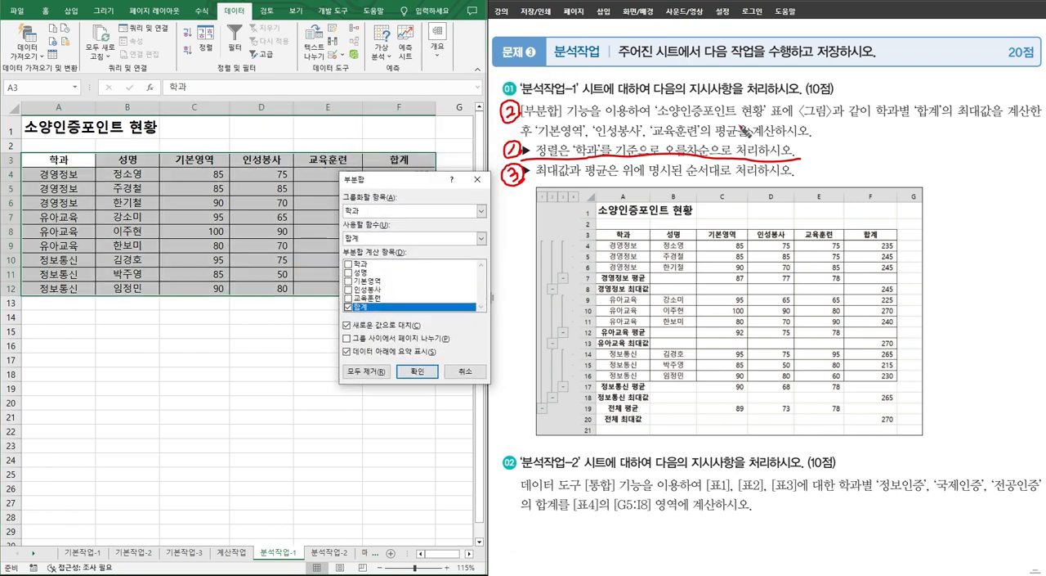
mouse_move(828, 123)
left_mouse_down()
mouse_move(922, 123)
mouse_move(873, 97)
mouse_move(901, 123)
mouse_move(902, 142)
left_mouse_up()
mouse_move(891, 128)
left_mouse_down()
mouse_move(912, 125)
mouse_move(888, 158)
mouse_move(894, 148)
mouse_move(909, 159)
mouse_move(909, 183)
left_mouse_up()
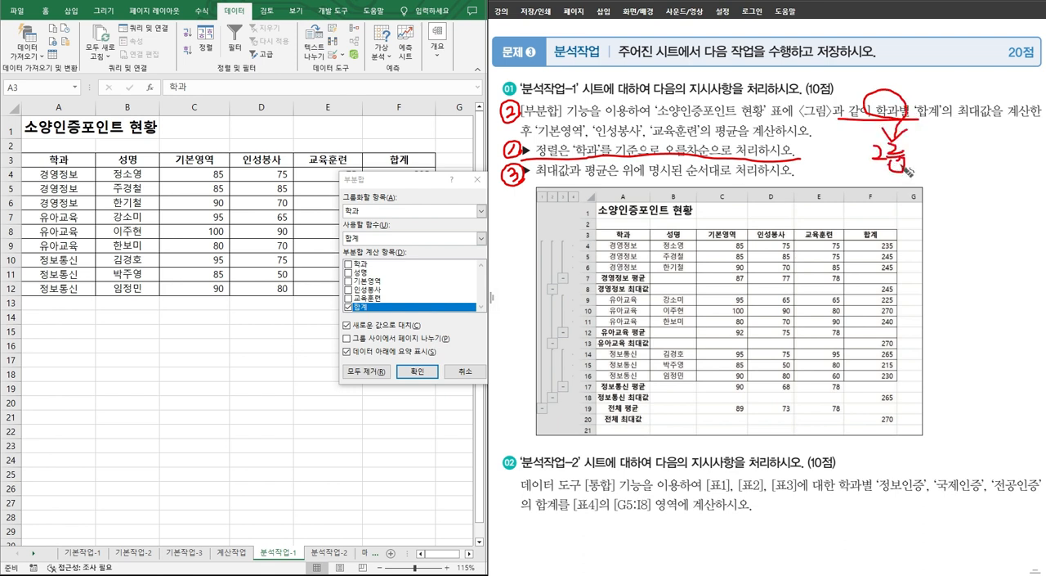
left_click(354, 211)
left_click(364, 225)
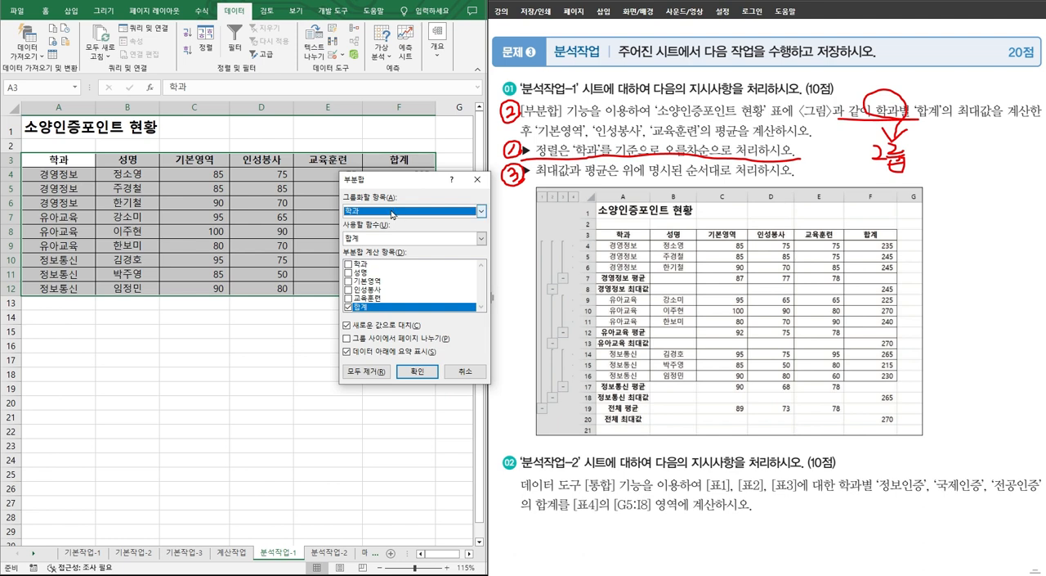
Step: Underline the 합계 maximum requirement on the problem sheet and set the subtotal function to 최대 for 합계
left_click_drag(909, 122, 1002, 125)
left_click_drag(1032, 89, 974, 151)
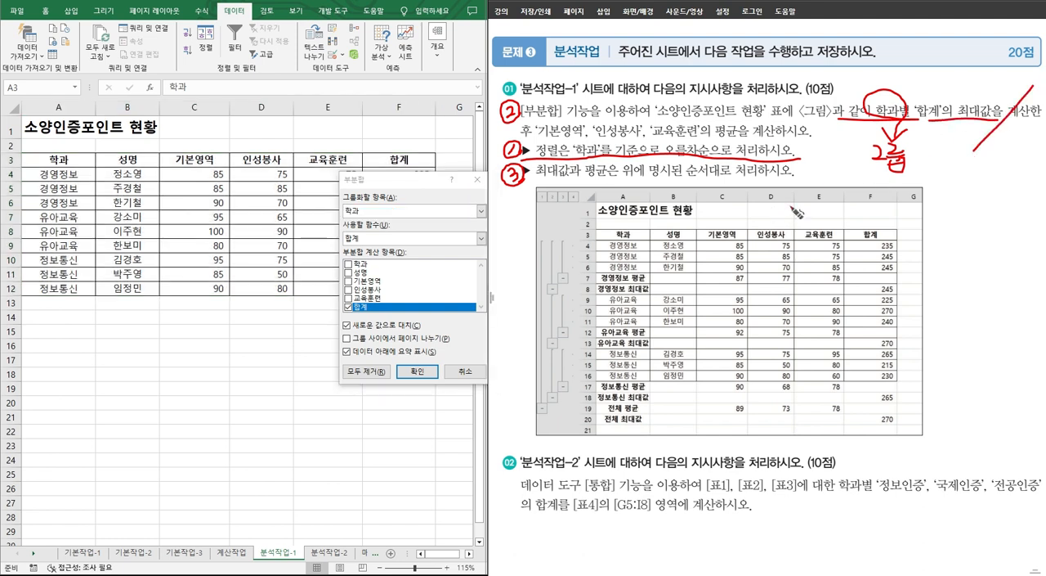
left_click(355, 230)
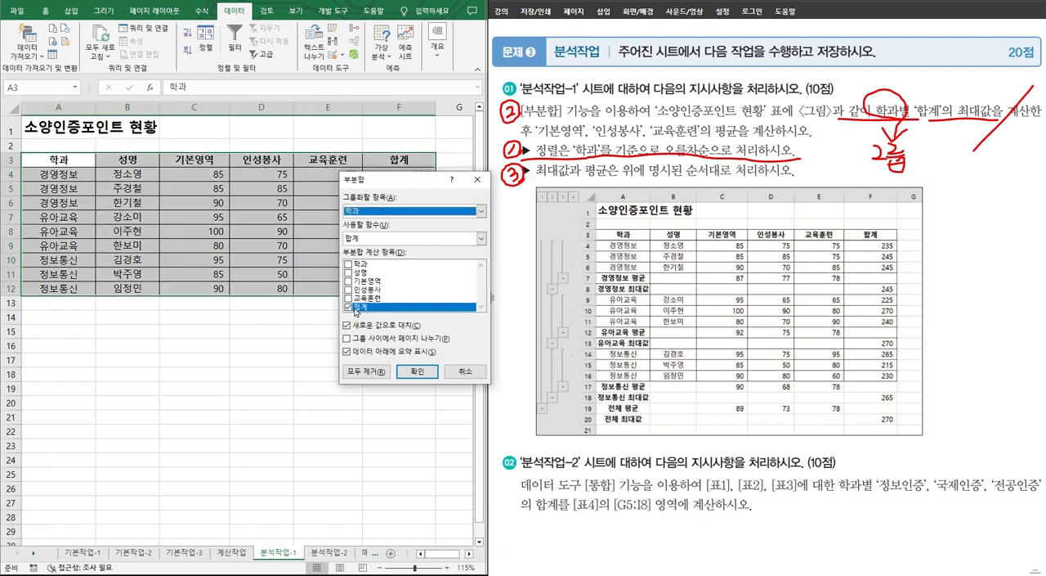
left_click(374, 240)
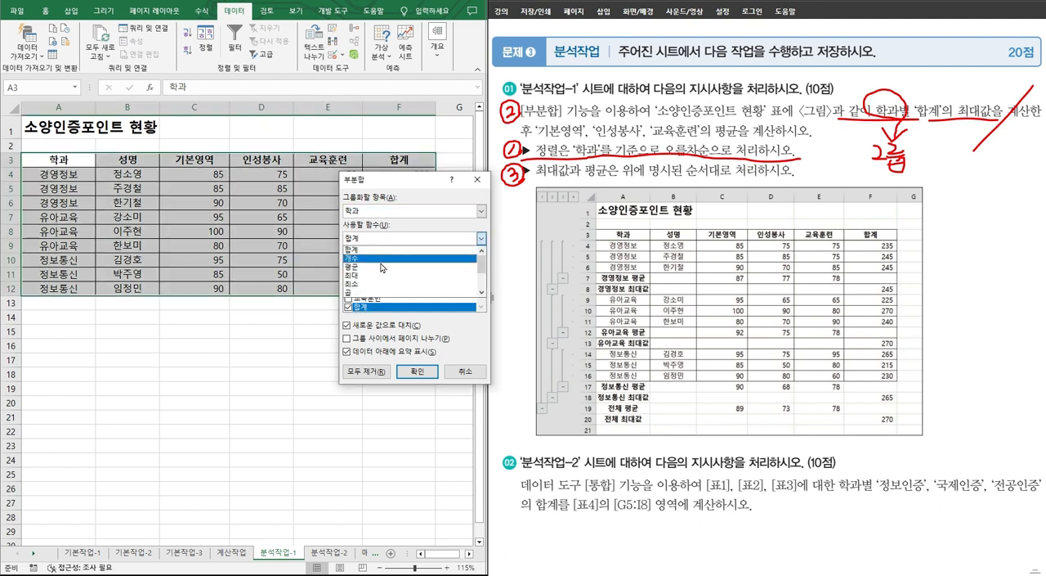
left_click(364, 276)
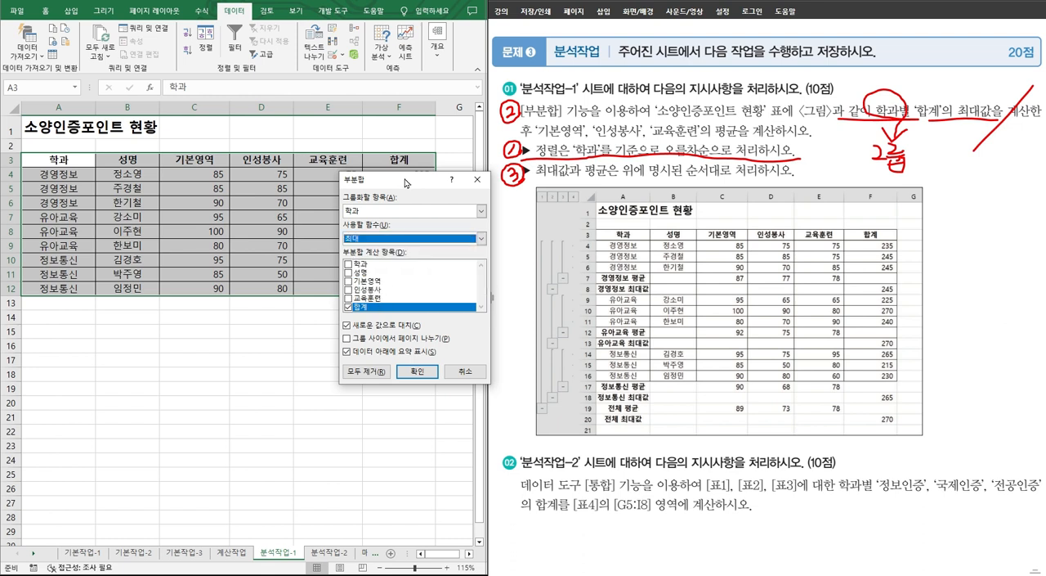
Step: Mark each 학과 group and its 합계 values on the worksheet with the screen pen, and clear the markings
left_click_drag(406, 181, 515, 171)
key("ctrl+2")
mouse_move(25, 201)
left_mouse_down()
mouse_move(75, 212)
mouse_move(450, 210)
left_mouse_up()
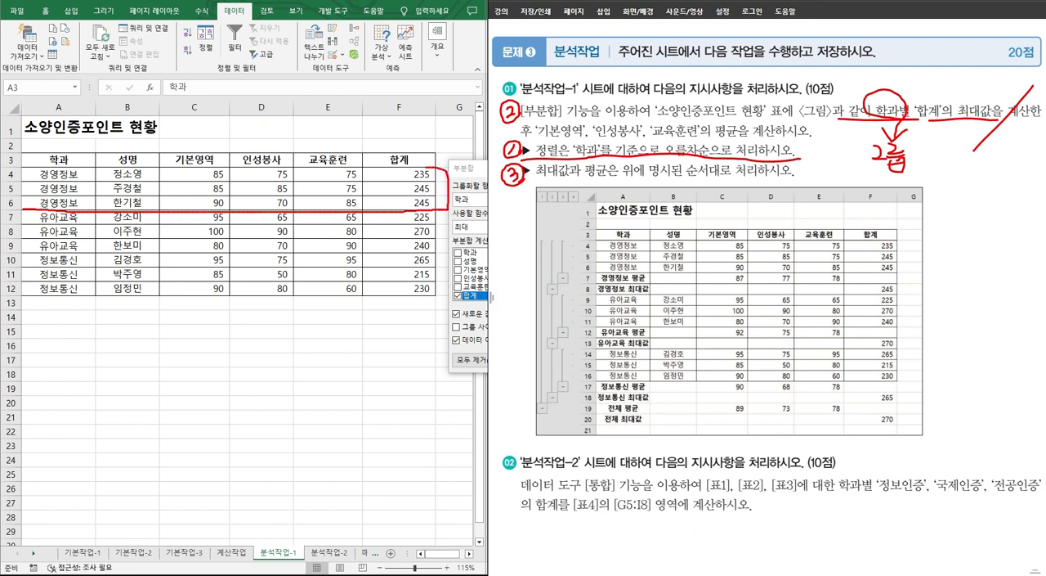
mouse_move(427, 168)
left_mouse_down()
mouse_move(371, 201)
mouse_move(462, 208)
left_mouse_up()
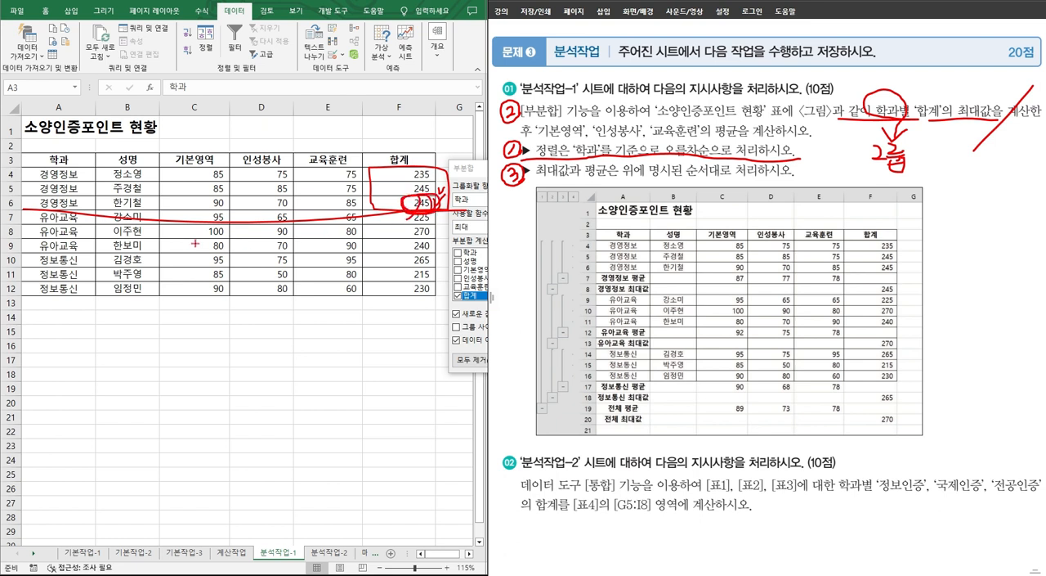
left_click_drag(90, 254, 428, 247)
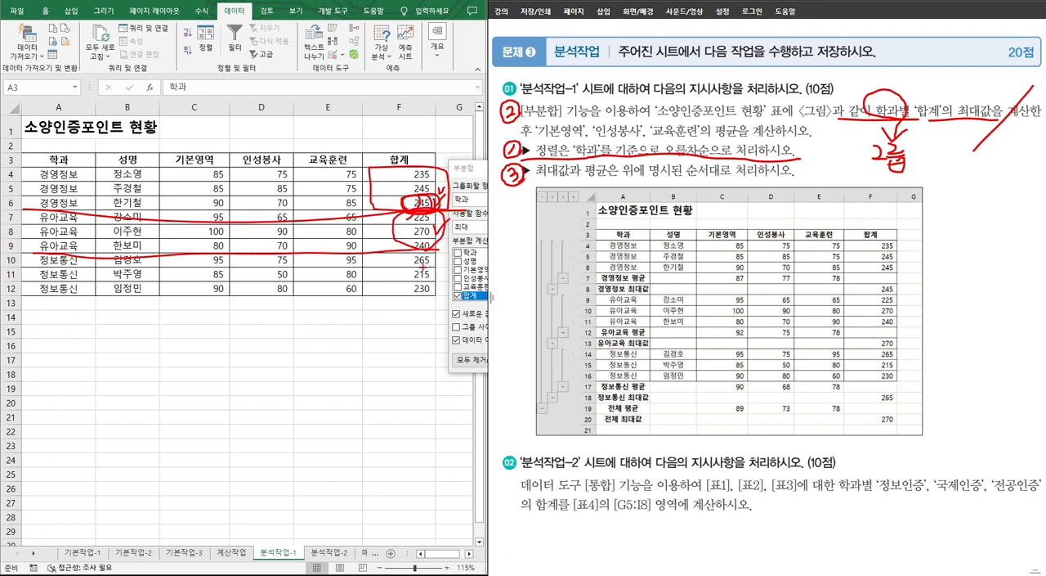
mouse_move(33, 297)
left_mouse_down()
mouse_move(458, 292)
mouse_move(427, 247)
left_mouse_up()
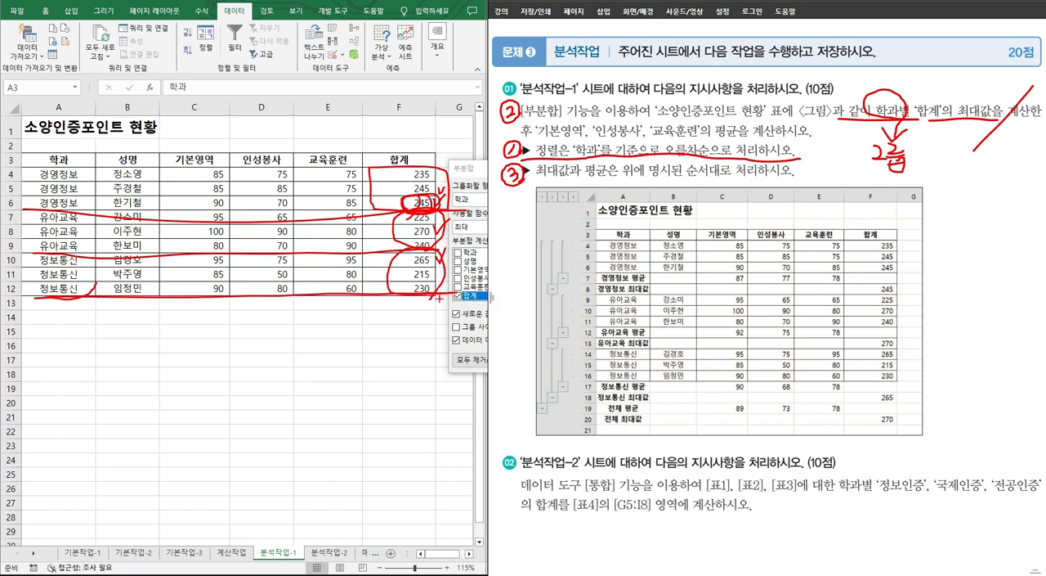
key("Escape")
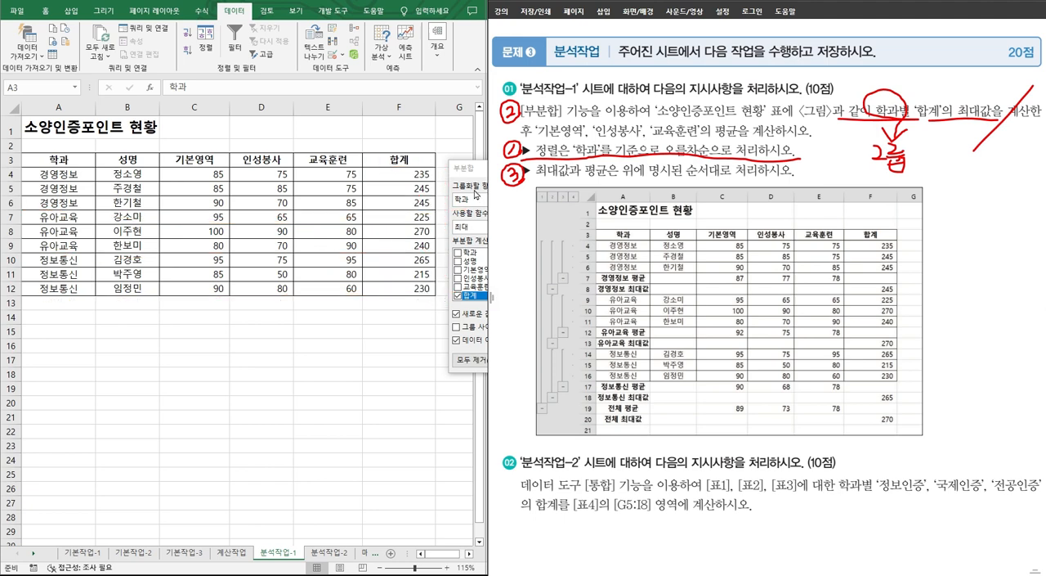
Step: Apply the 학과 subtotal with the maximum of 합계 to the table
left_click(476, 174)
left_click(523, 361)
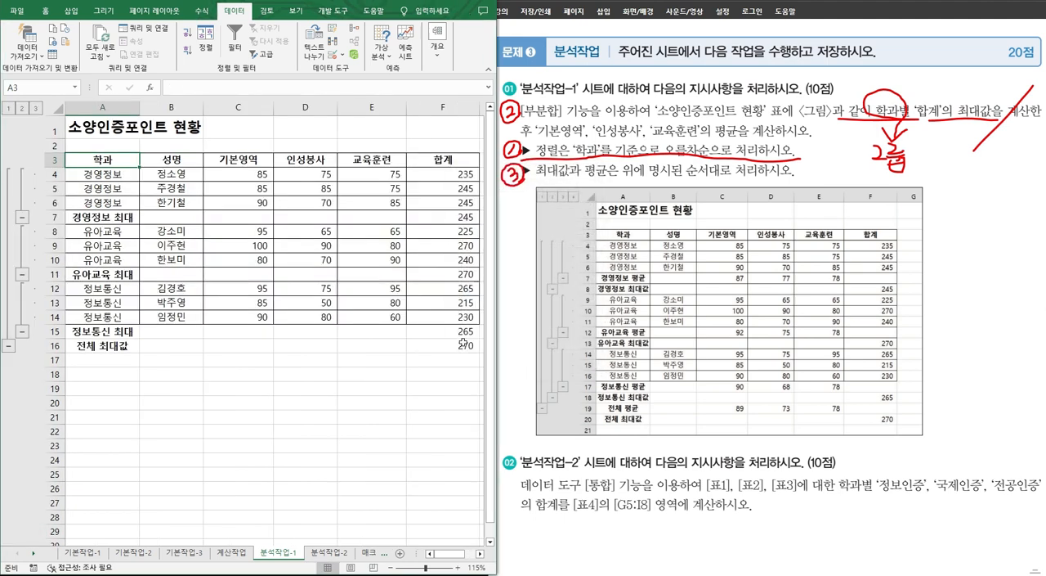
Step: Check the 정보통신, 유아교육 and 경영정보 maximum rows and underline the 기본영역, 인성봉사, 교육훈련 average requirement on the problem sheet
left_click(463, 331)
left_click_drag(85, 327, 445, 331)
left_click_drag(90, 275, 411, 270)
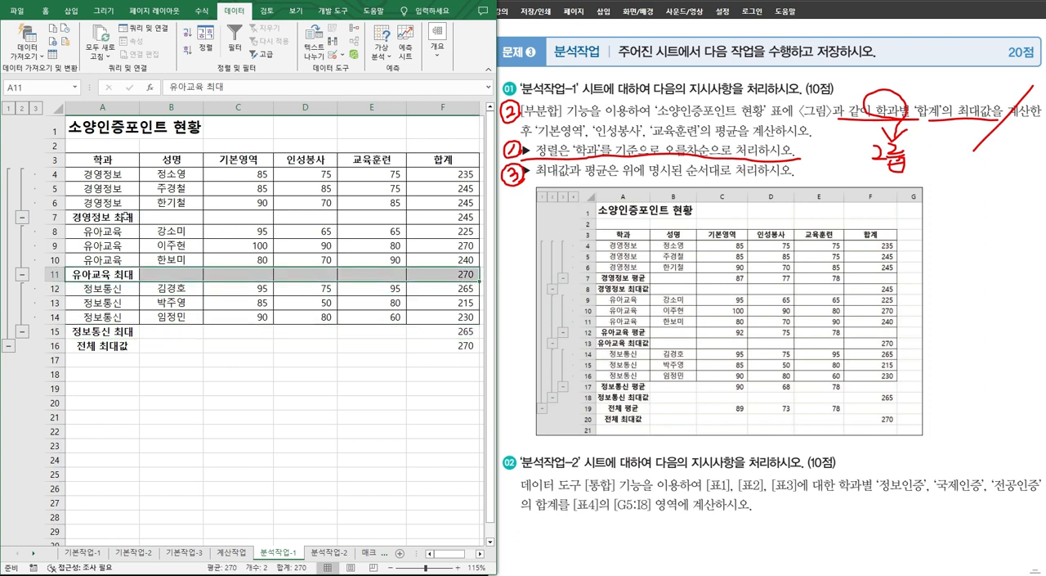
left_click_drag(123, 217, 457, 219)
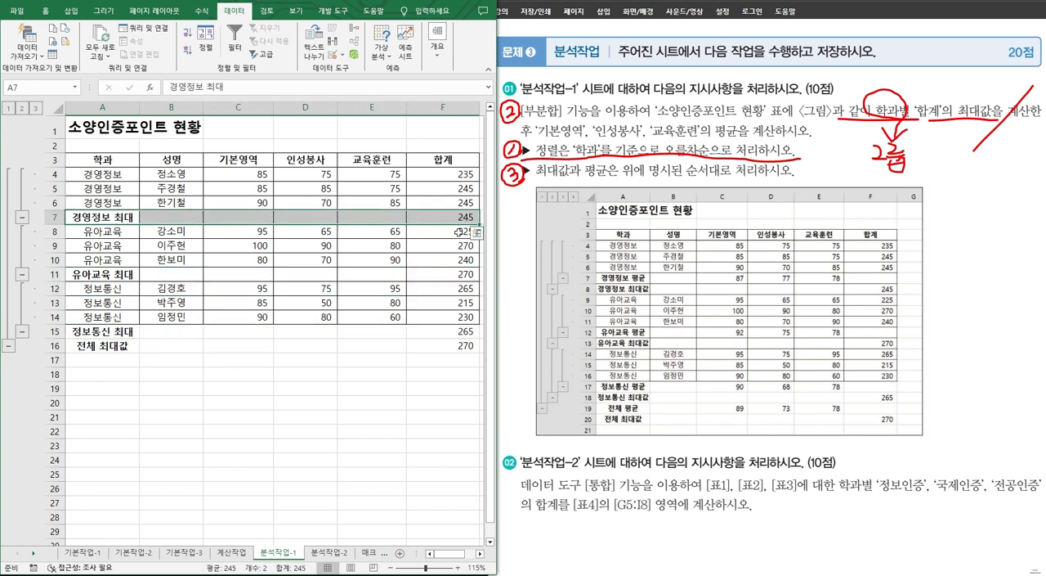
left_click(457, 215)
mouse_move(517, 139)
left_mouse_down()
mouse_move(701, 141)
mouse_move(744, 120)
mouse_move(750, 151)
left_mouse_up()
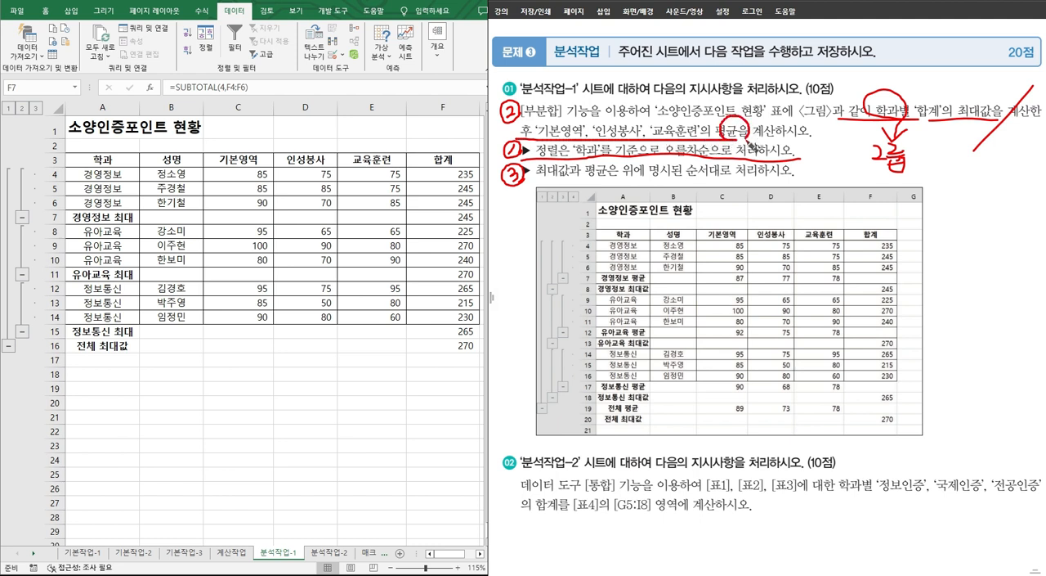
Step: Open the subtotal settings again and choose 기본영역, 인성봉사 and 교육훈련 as subtotal items, leaving out 합계
left_click(452, 58)
left_click(442, 55)
left_click(487, 85)
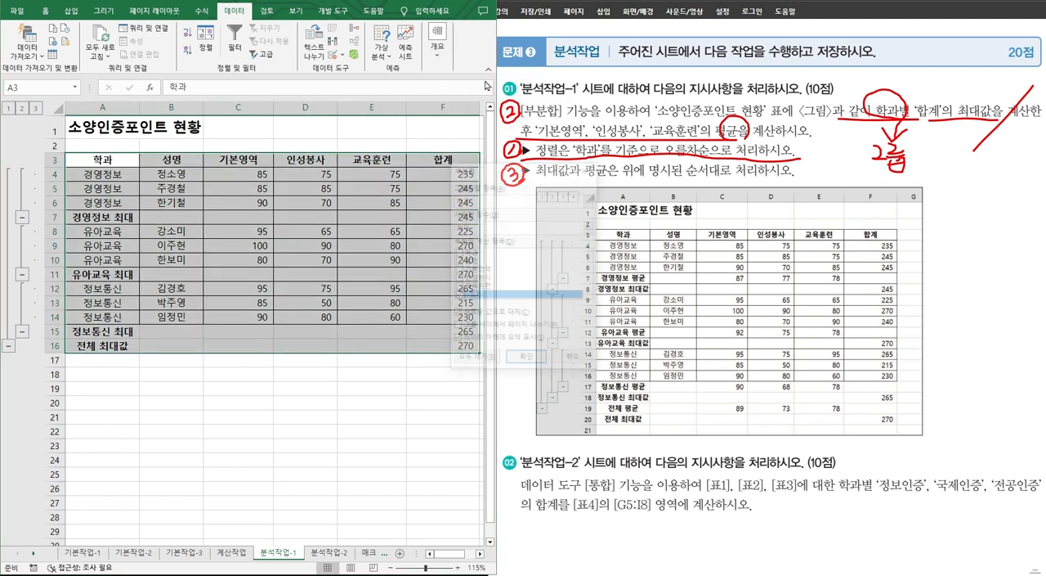
left_click(459, 270)
left_click(459, 278)
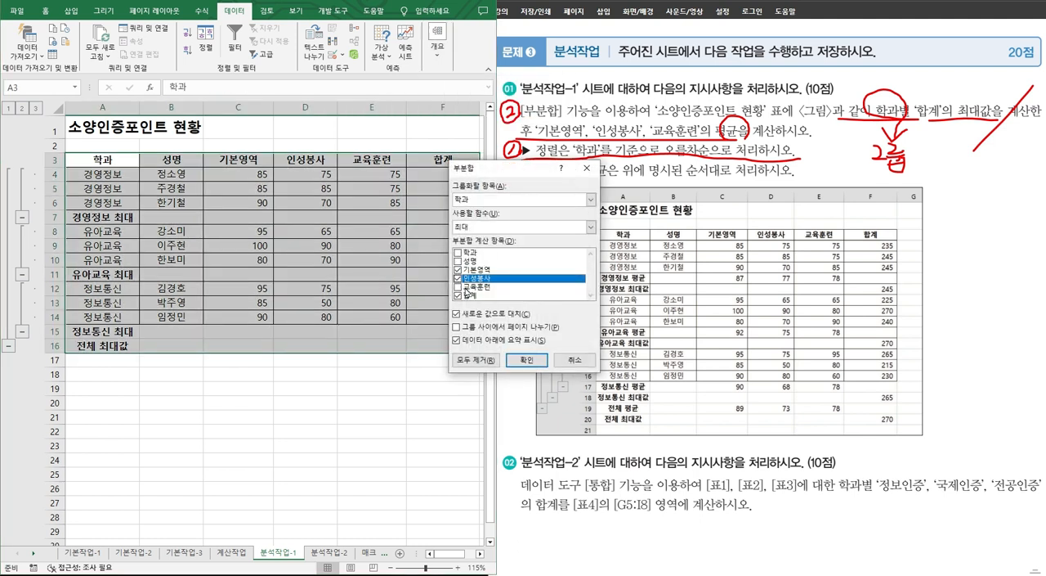
left_click(458, 287)
left_click(459, 296)
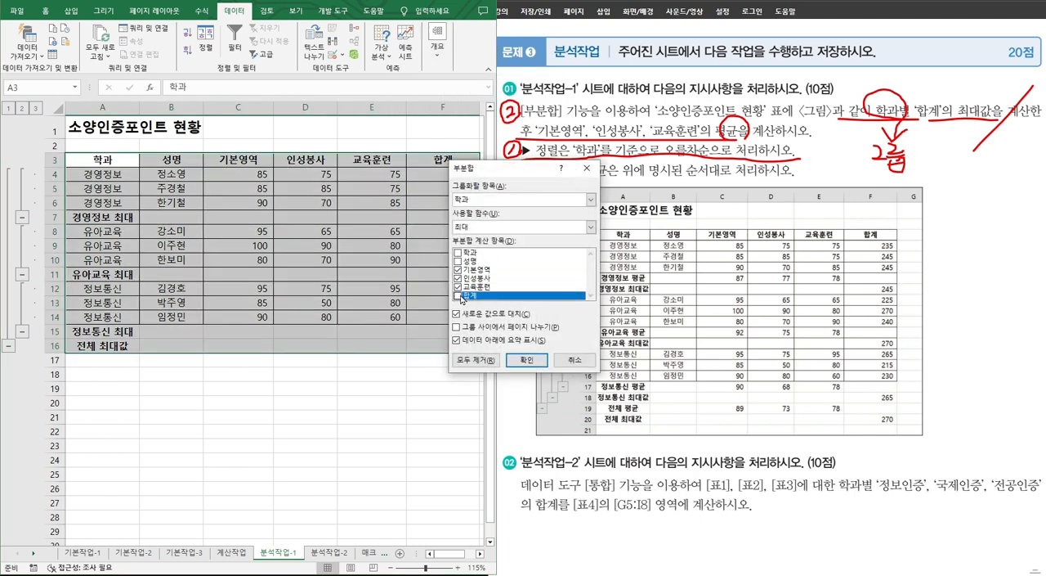
Step: Set the subtotal function to 평균, turn off replacing the existing subtotals, and apply it to the 소양인증포인트 현황 table
left_click(489, 229)
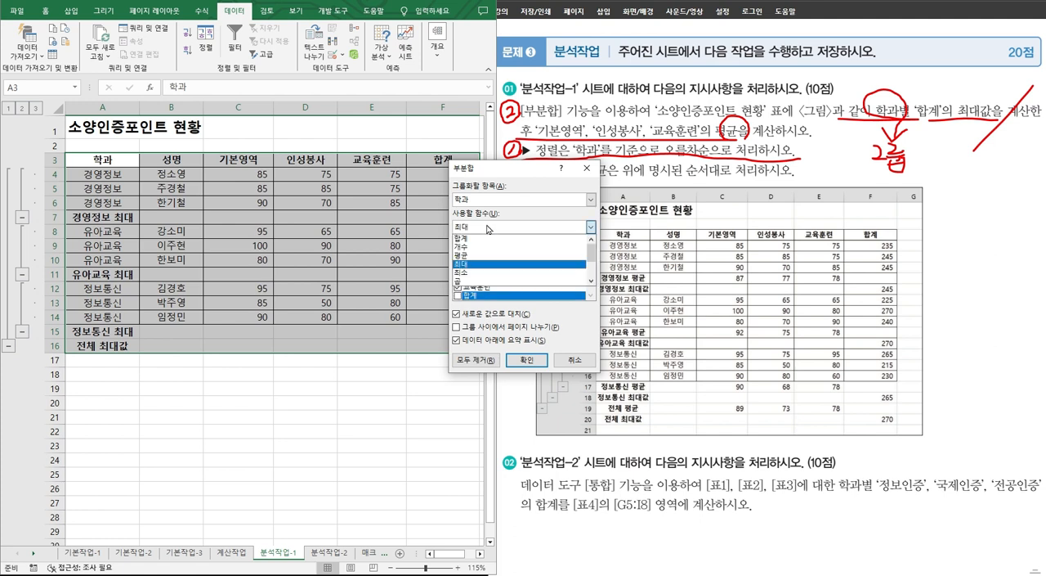
left_click(478, 256)
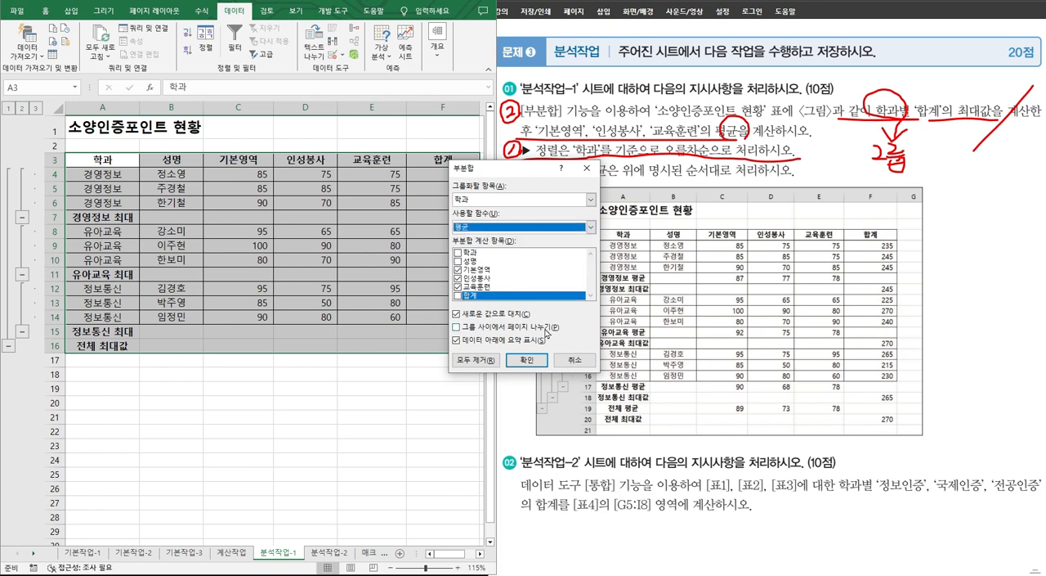
left_click(467, 315)
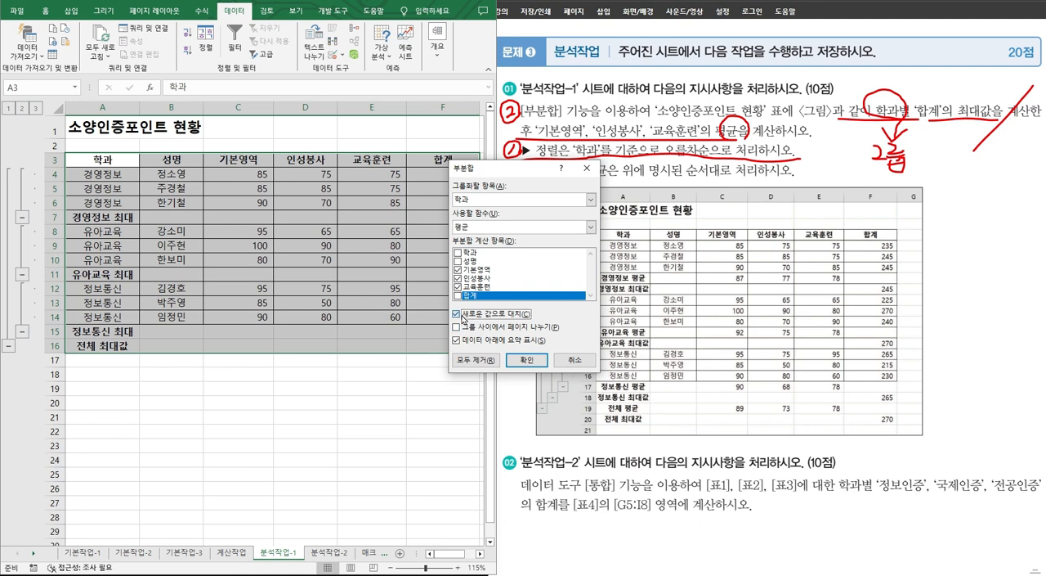
left_click(531, 359)
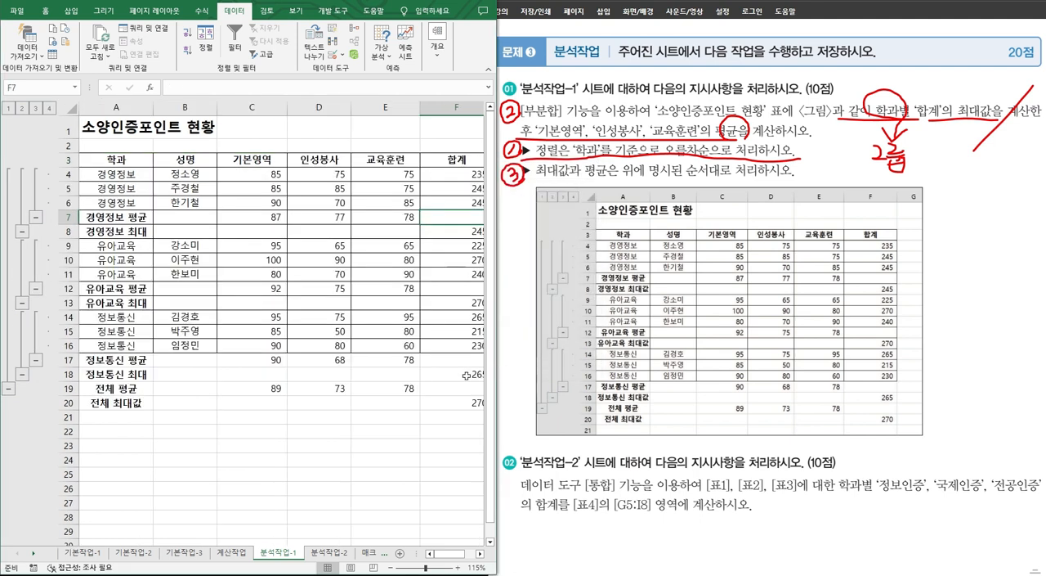
Step: Widen the worksheet view and check the 경영정보 average row against the group's 기본영역, 인성봉사 and 교육훈련 values
left_click_drag(497, 383, 549, 385)
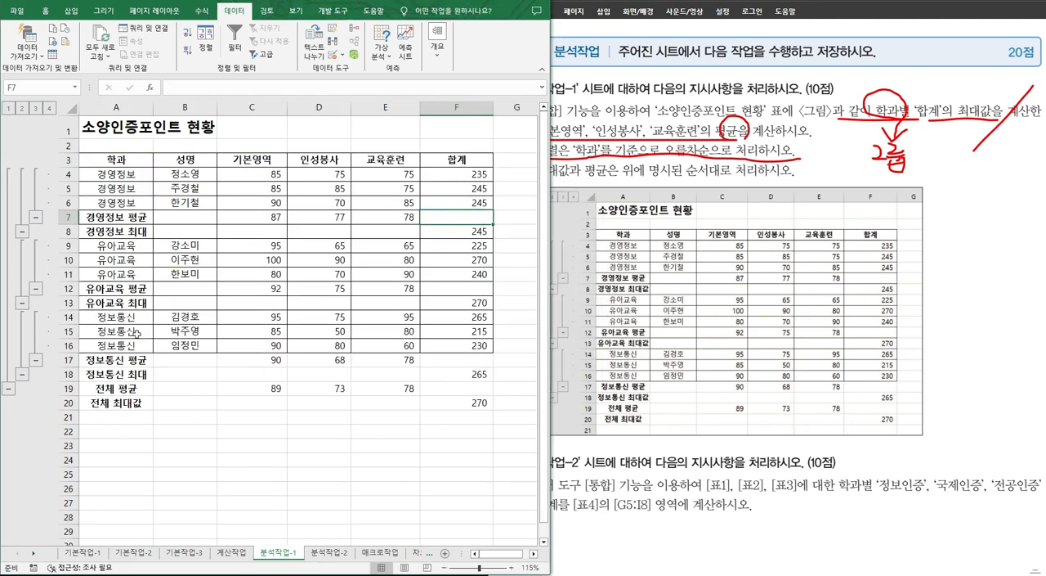
left_click_drag(169, 219, 476, 217)
left_click(268, 217)
left_click_drag(271, 217, 384, 217)
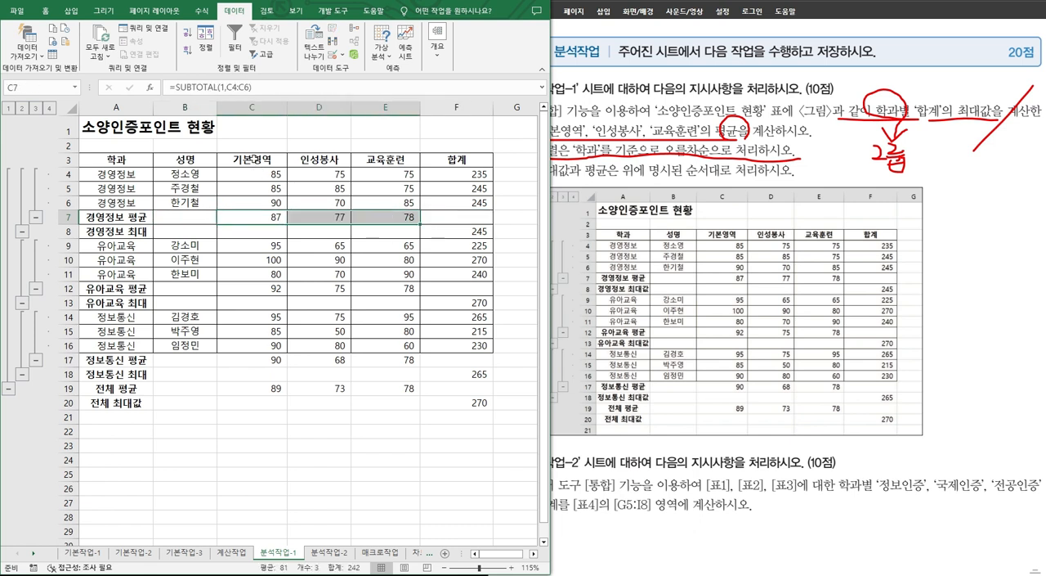
left_click_drag(254, 159, 384, 202)
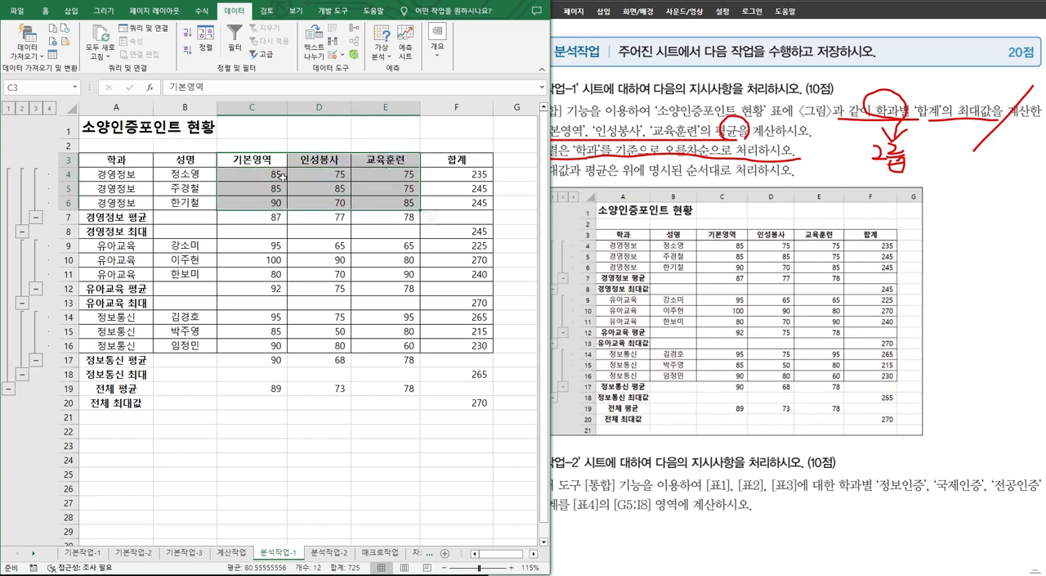
left_click_drag(268, 173, 268, 202)
left_click_drag(319, 174, 320, 202)
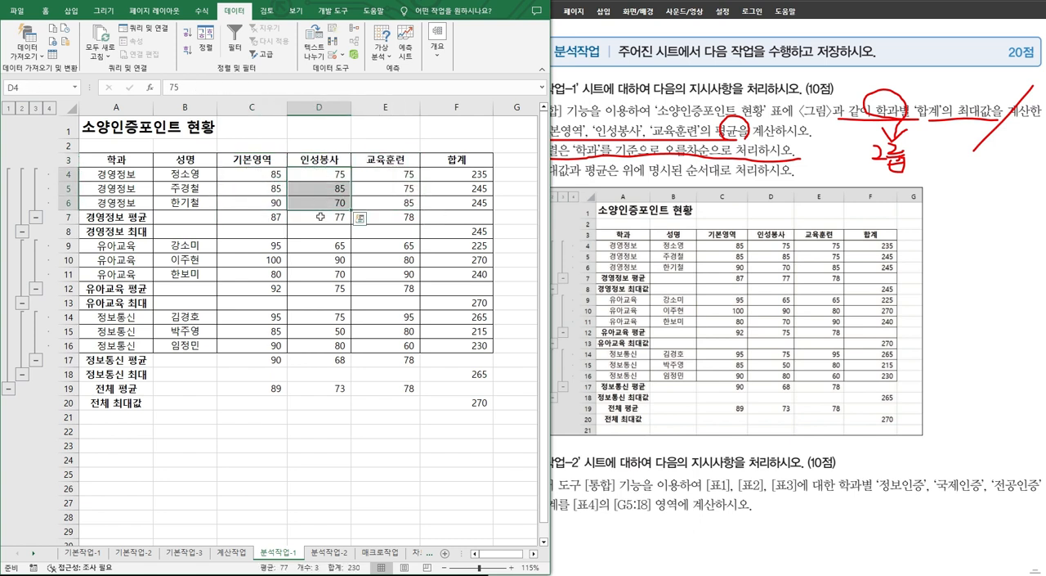
left_click(321, 216)
left_click_drag(413, 175, 408, 205)
left_click(407, 217)
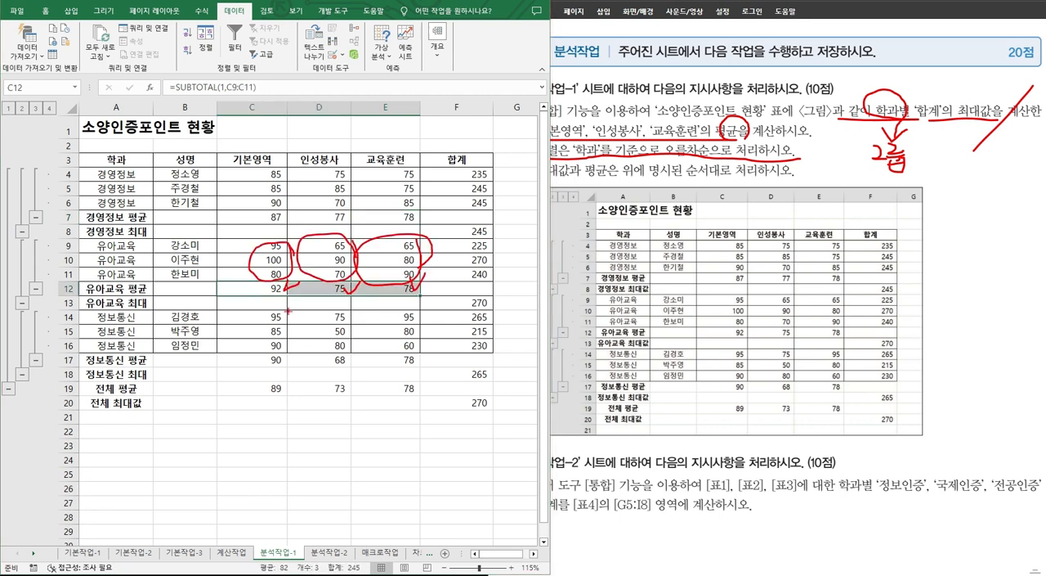
Step: Mark the 유아교육 and 정보통신 score groups with the screen pen to compare them with their average rows
left_click_drag(287, 316, 281, 317)
left_click_drag(289, 316, 296, 336)
mouse_move(337, 329)
left_mouse_down()
mouse_move(318, 319)
mouse_move(354, 345)
left_mouse_up()
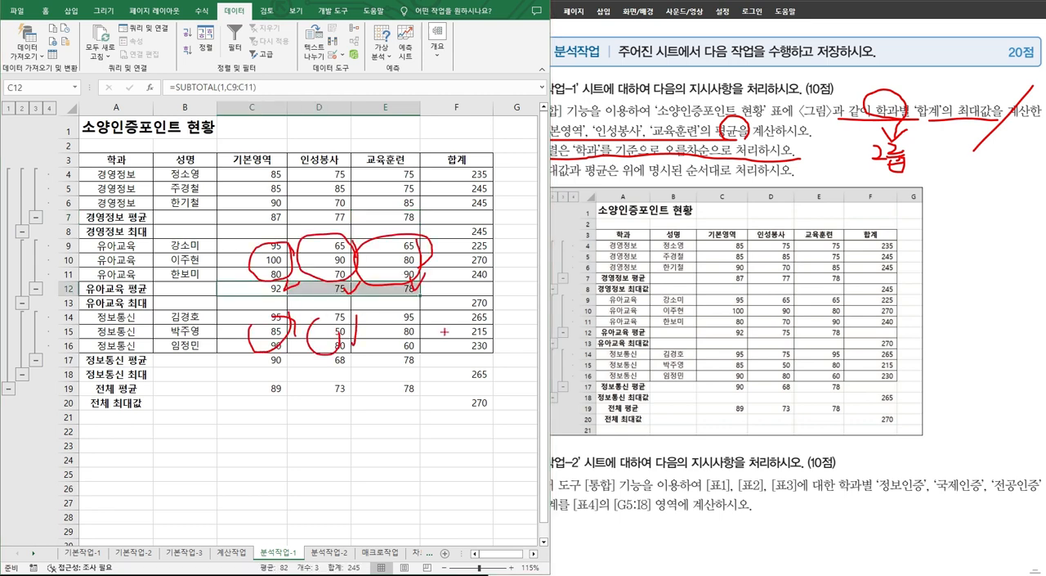
left_click_drag(440, 335, 360, 345)
left_click_drag(360, 345, 430, 297)
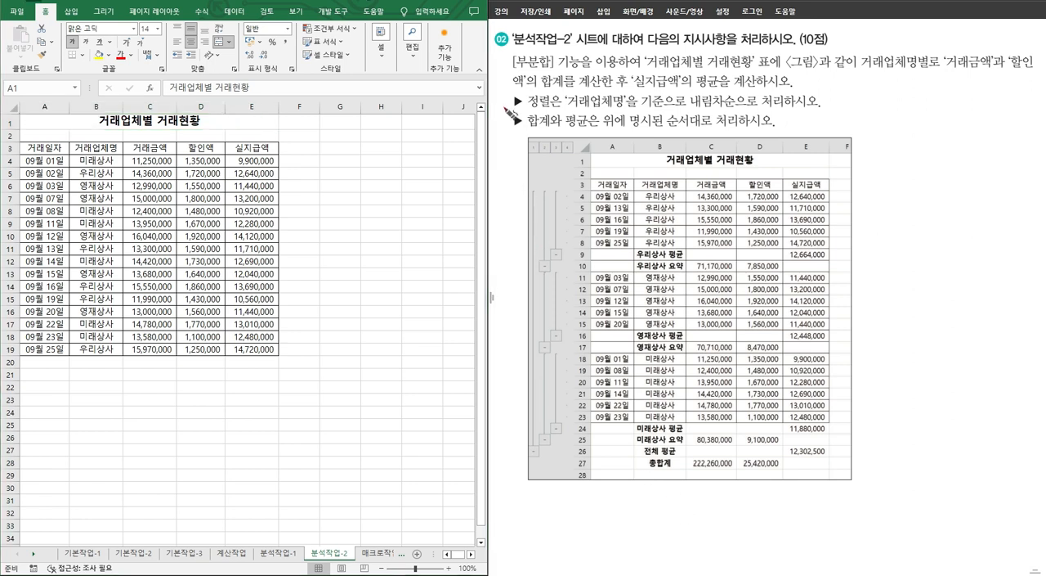
Step: Number the working order beside the 분석작업-2 instructions and underline the requirement for sorting 거래업체명 in descending order
mouse_move(508, 99)
left_mouse_down()
mouse_move(504, 111)
mouse_move(497, 97)
mouse_move(509, 106)
left_mouse_up()
mouse_move(498, 64)
left_mouse_down()
mouse_move(516, 77)
mouse_move(523, 62)
mouse_move(500, 58)
left_mouse_up()
mouse_move(504, 128)
left_mouse_down()
mouse_move(512, 133)
mouse_move(497, 113)
left_mouse_up()
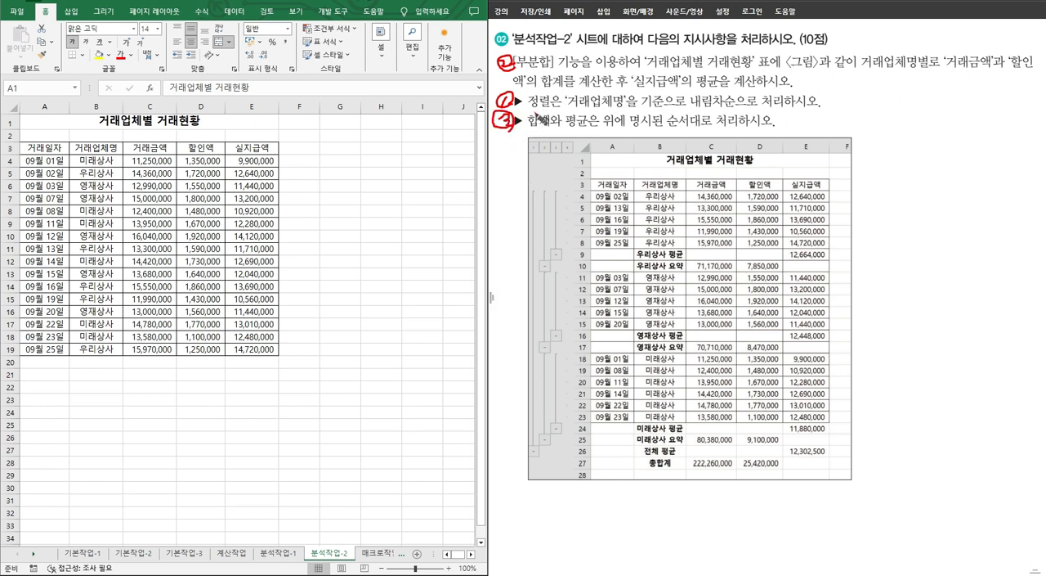
left_click_drag(533, 106, 819, 108)
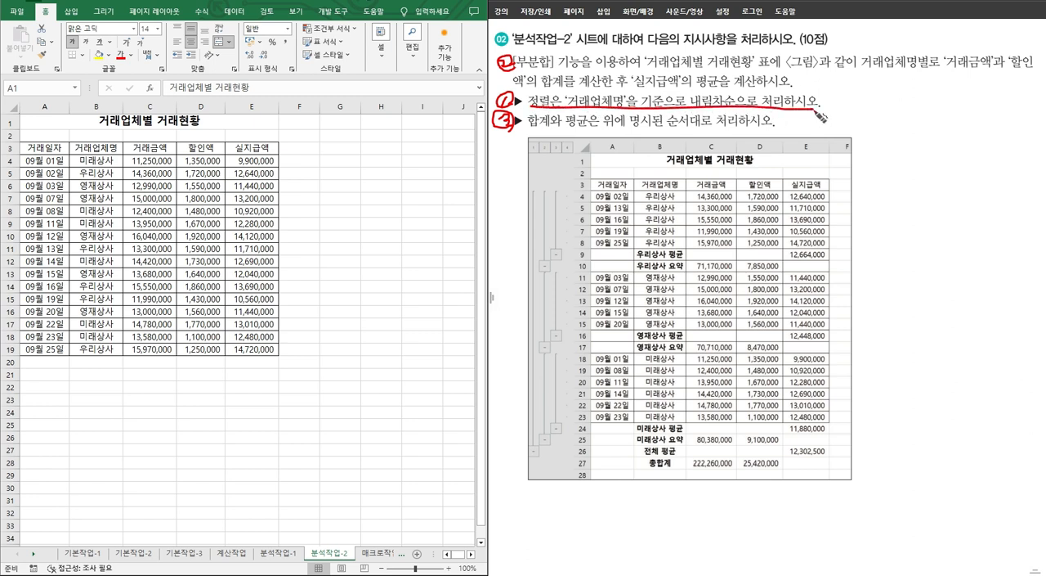
Step: Sort the 거래업체별 거래현황 table by 거래업체명 in descending order
left_click(92, 148)
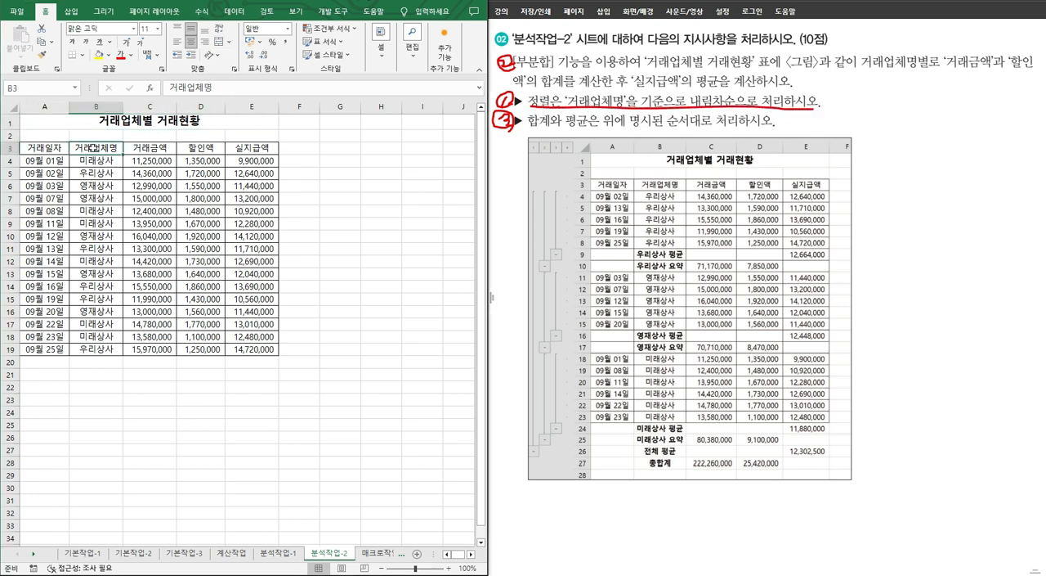
left_click(234, 11)
left_click(188, 50)
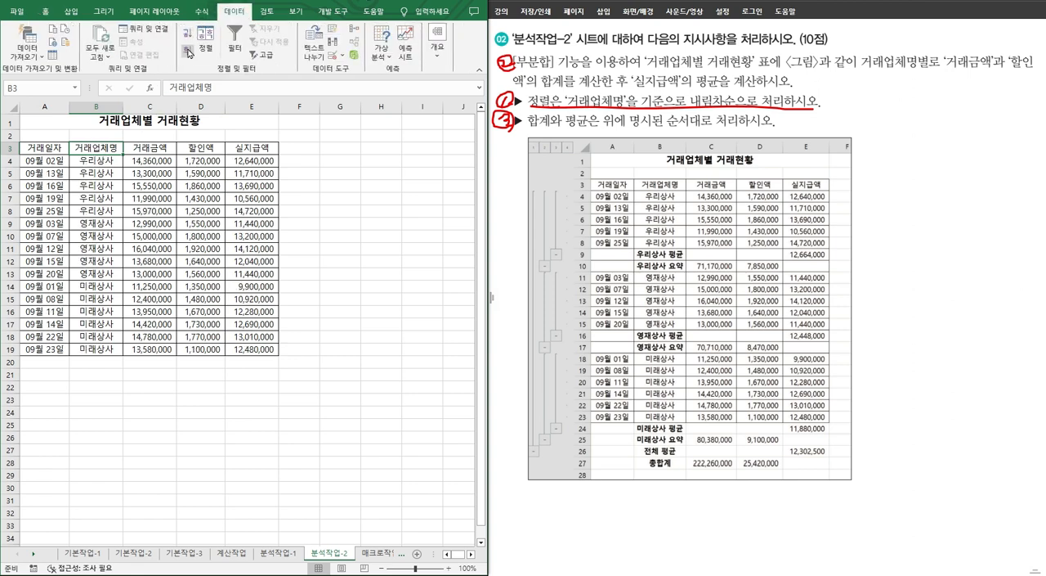
Step: Start a subtotal for the table, mark the 거래업체명별 requirement on the problem sheet, and group by 거래업체명
left_click(438, 51)
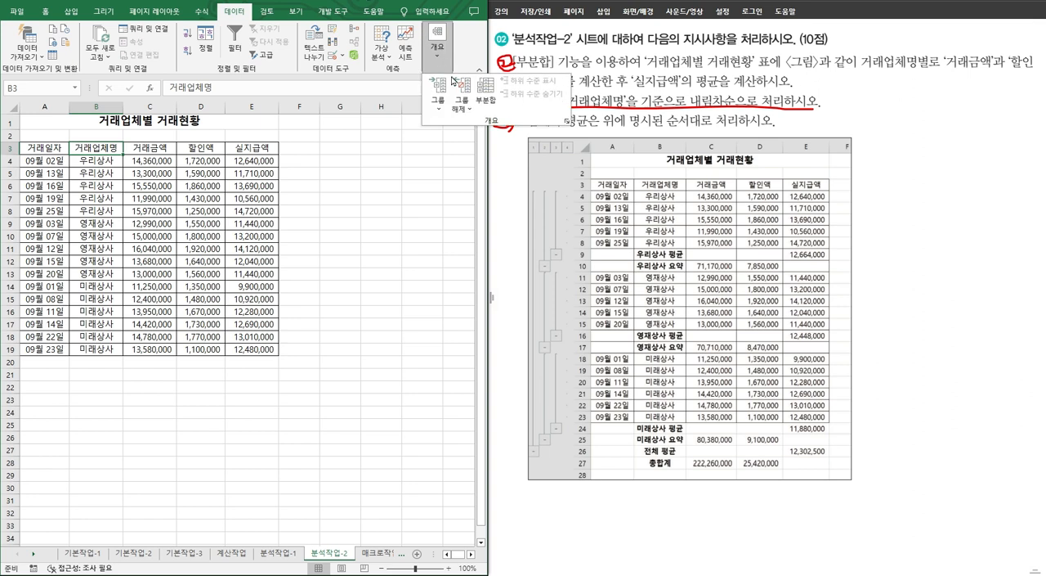
left_click(485, 88)
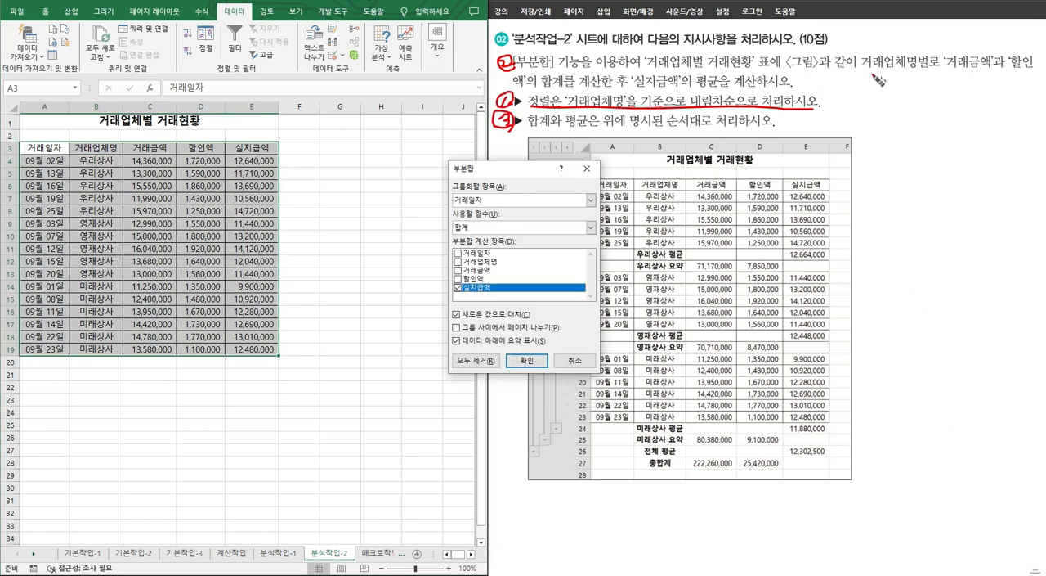
mouse_move(861, 72)
left_mouse_down()
mouse_move(961, 69)
mouse_move(904, 58)
mouse_move(911, 105)
mouse_move(915, 97)
mouse_move(889, 131)
mouse_move(915, 131)
left_mouse_up()
left_click_drag(903, 132, 924, 143)
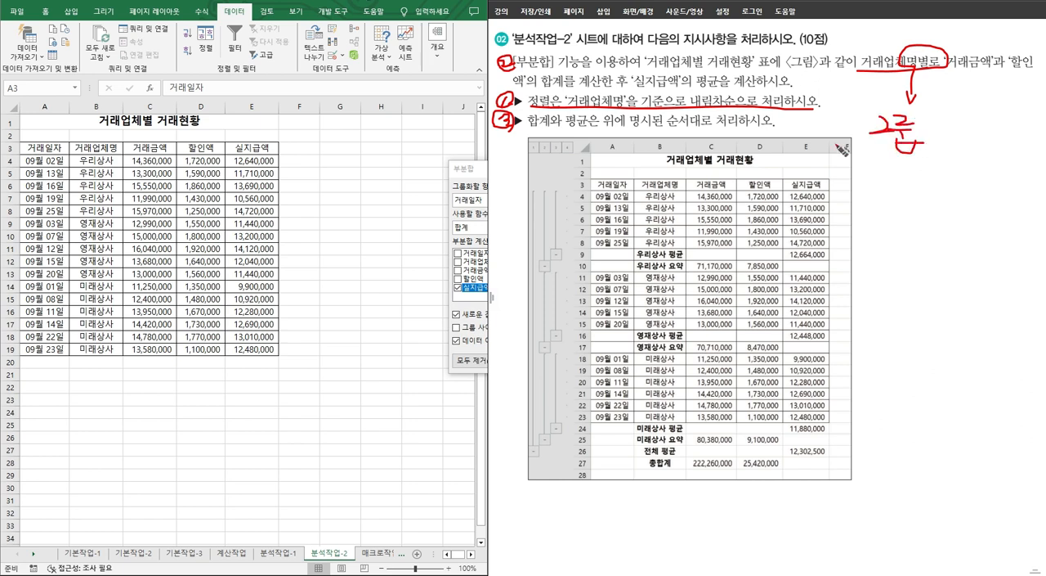
left_click(477, 177)
left_click(501, 199)
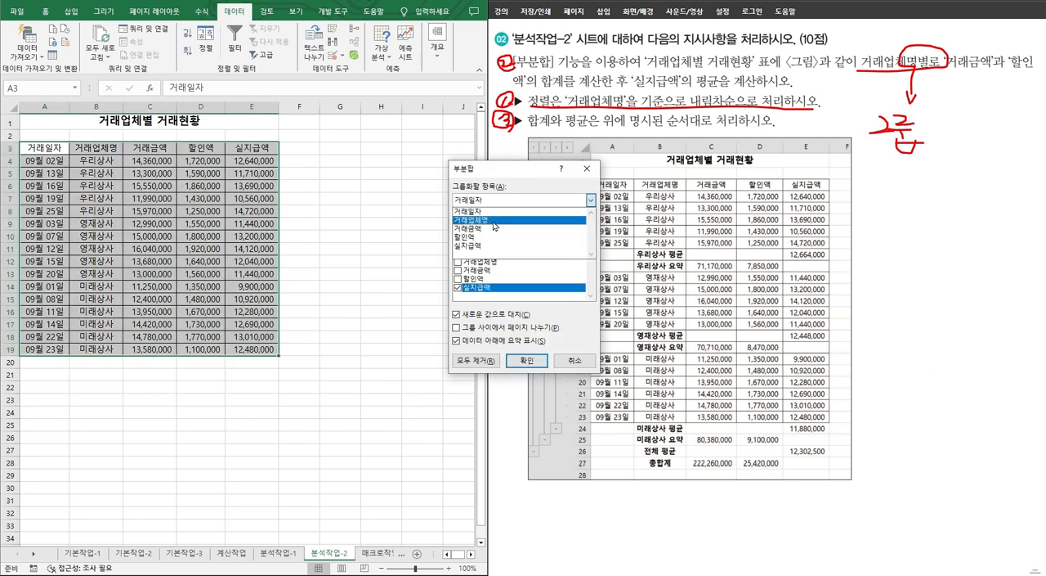
left_click(496, 223)
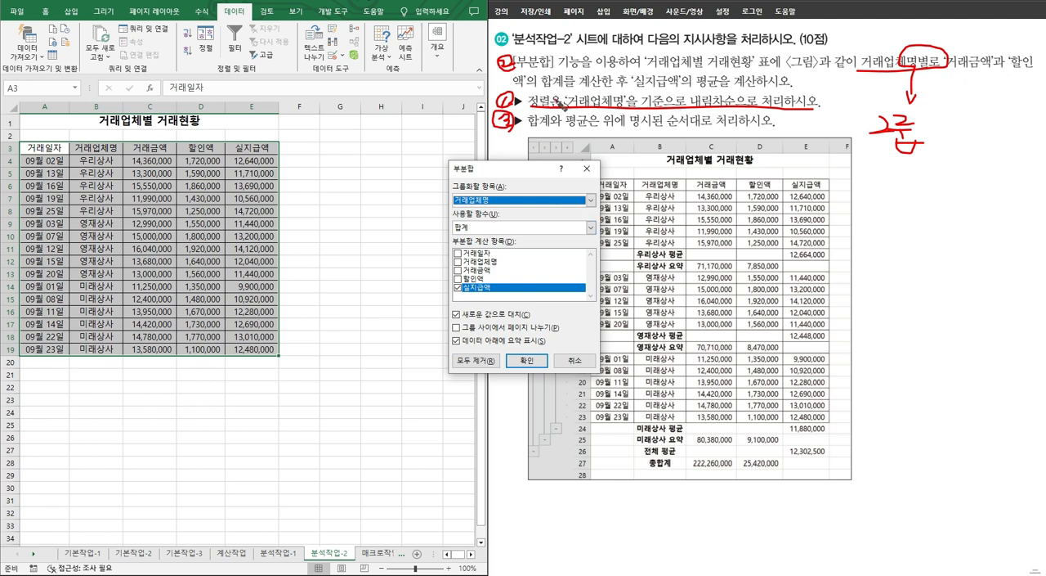
Step: Choose 거래금액 and 할인액 instead of 실지급액 as subtotal items and apply the 합계 subtotal
left_click(458, 271)
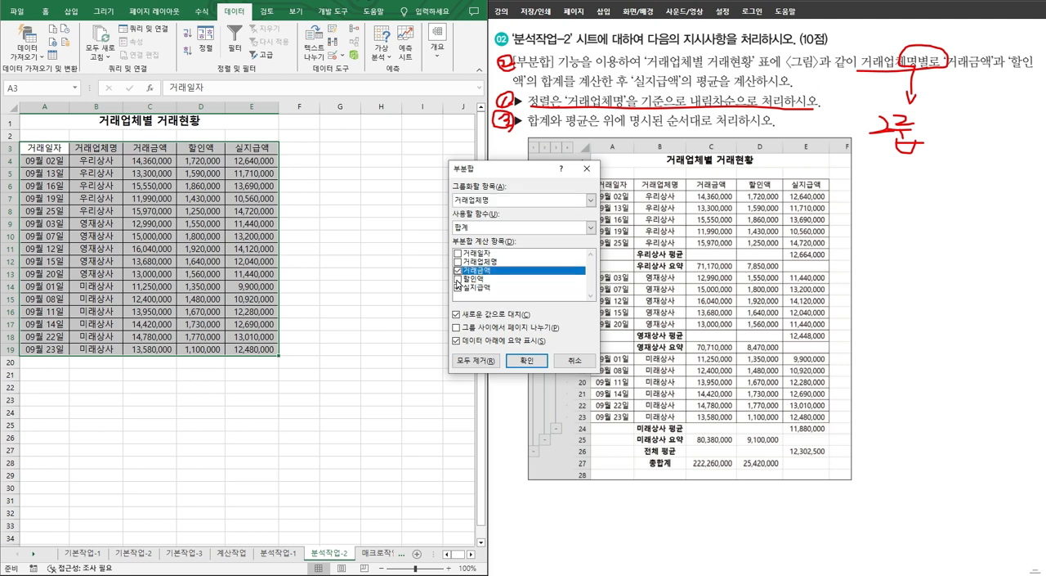
left_click(457, 278)
left_click(458, 288)
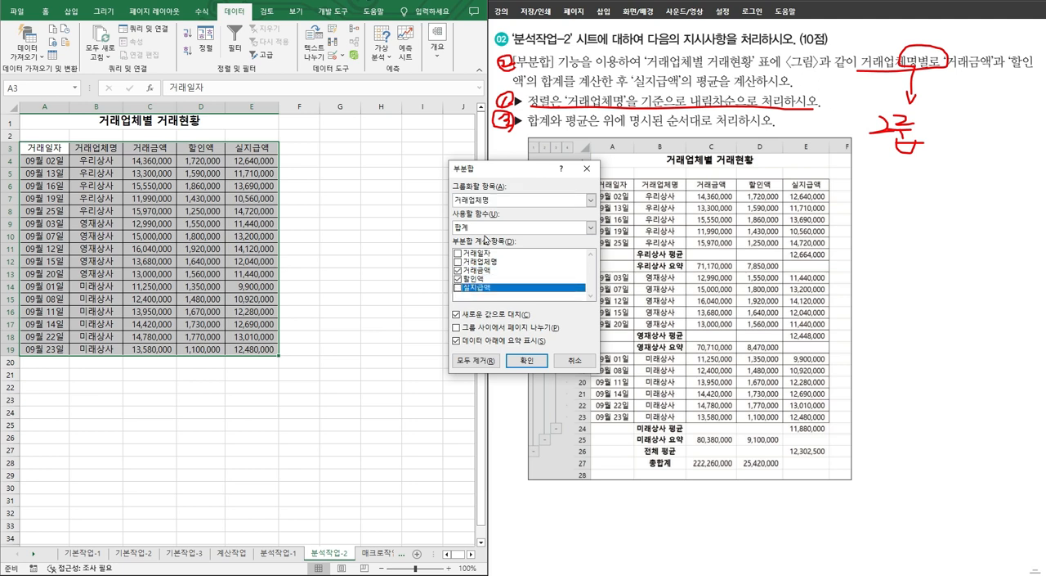
left_click(536, 360)
Step: Start a second subtotal, underline the 실지급액 average requirement on the problem sheet, and make 실지급액 the only subtotal item
left_click(437, 39)
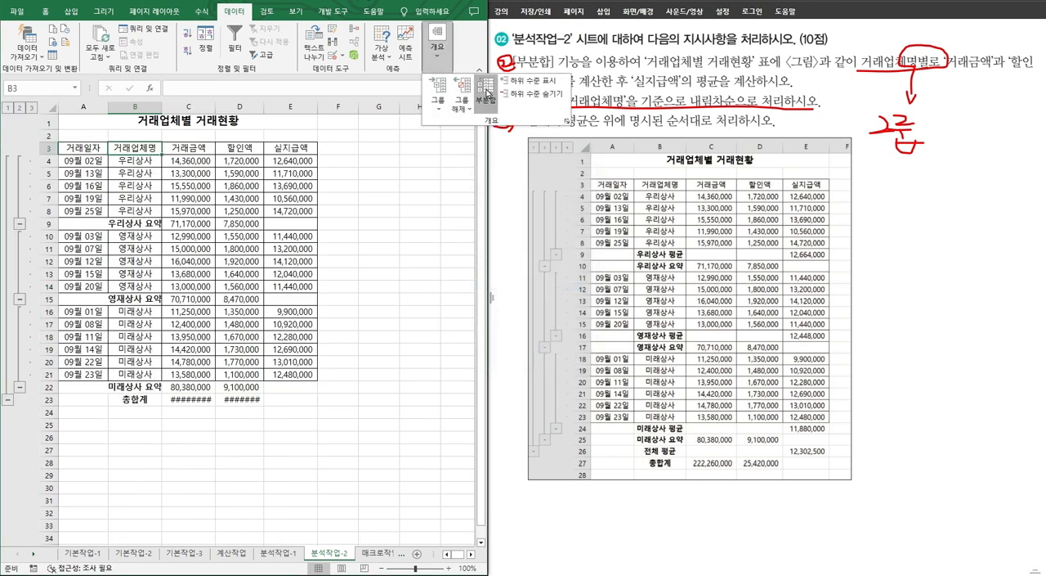
left_click(487, 91)
mouse_move(637, 80)
left_mouse_down()
mouse_move(620, 111)
mouse_move(647, 93)
mouse_move(716, 98)
left_mouse_up()
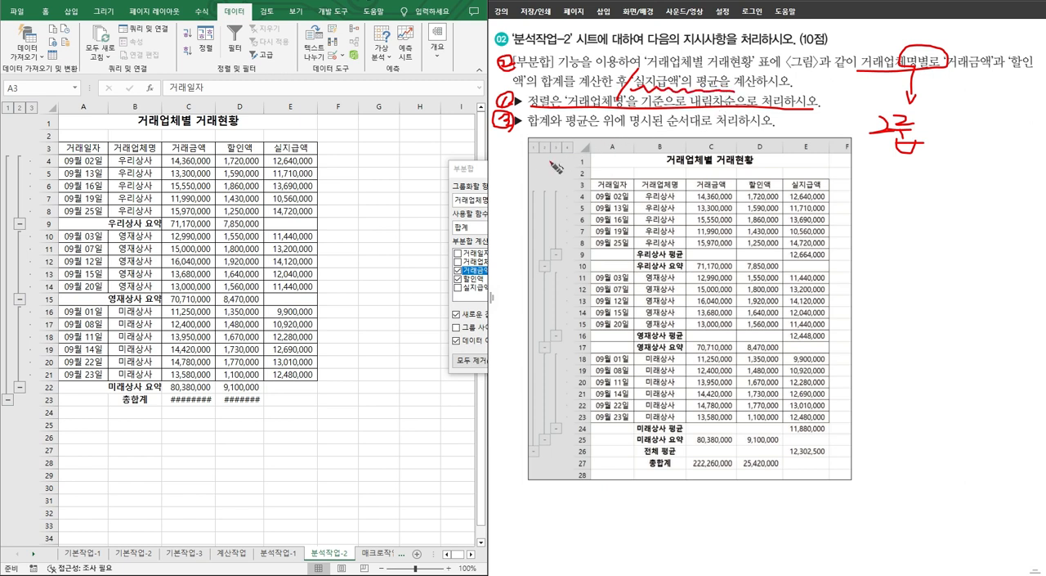
left_click(479, 172)
left_click(459, 279)
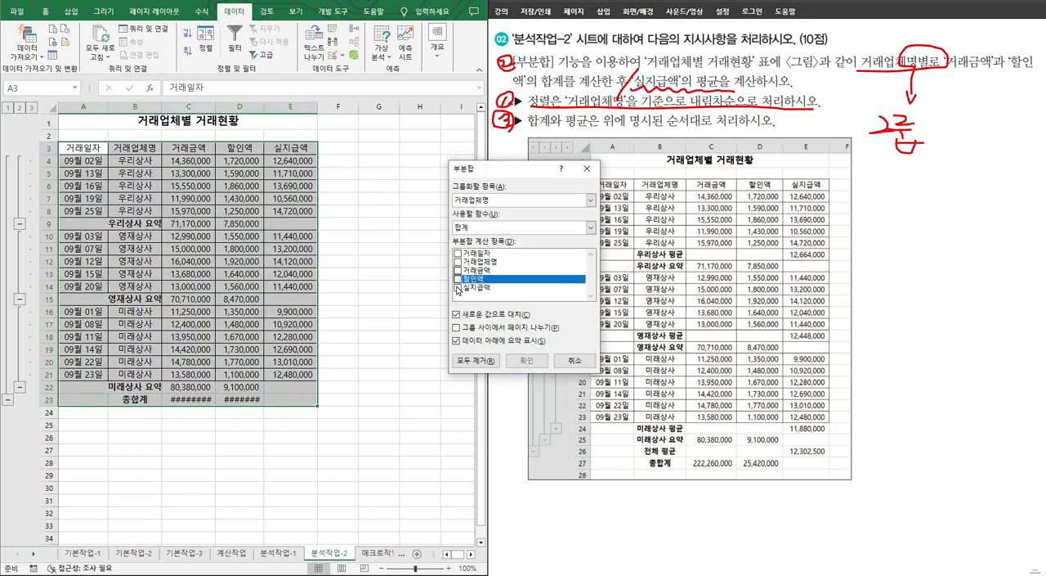
left_click(459, 287)
Step: Set the function to 평균, turn off replacing the existing subtotals, and apply the second subtotal by 거래업체명
left_click(590, 227)
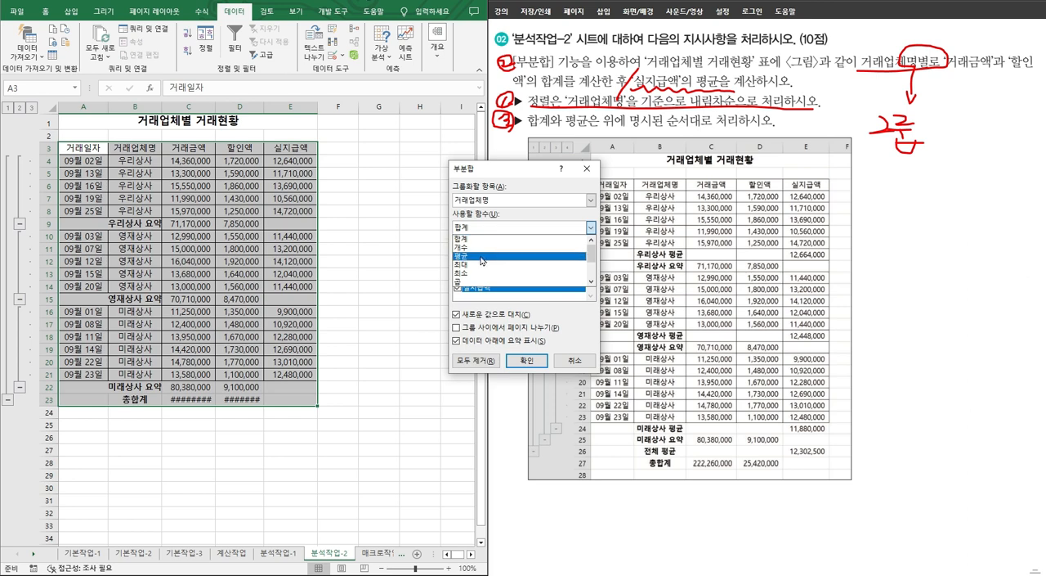
left_click(483, 256)
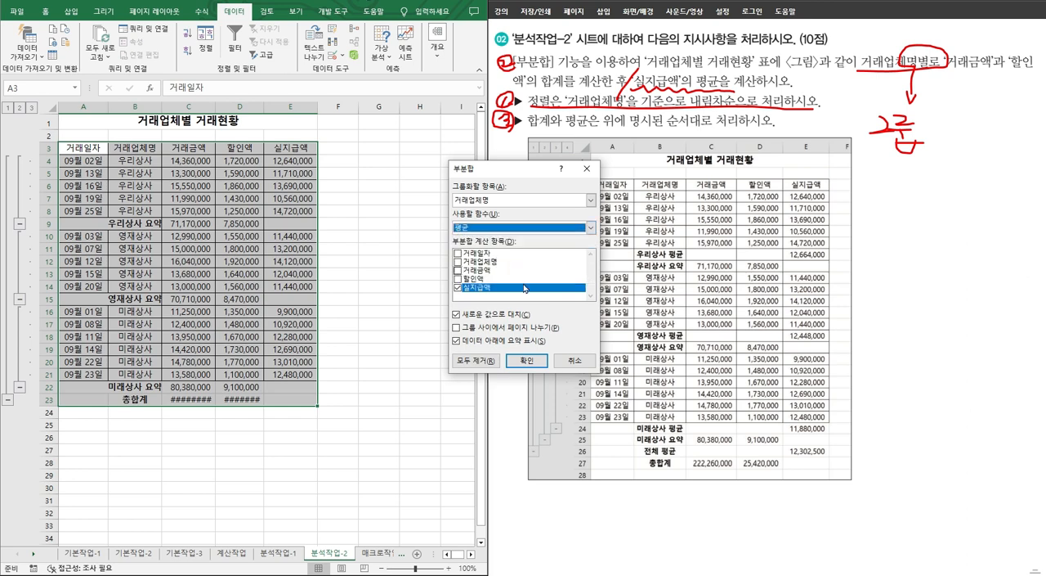
left_click(495, 317)
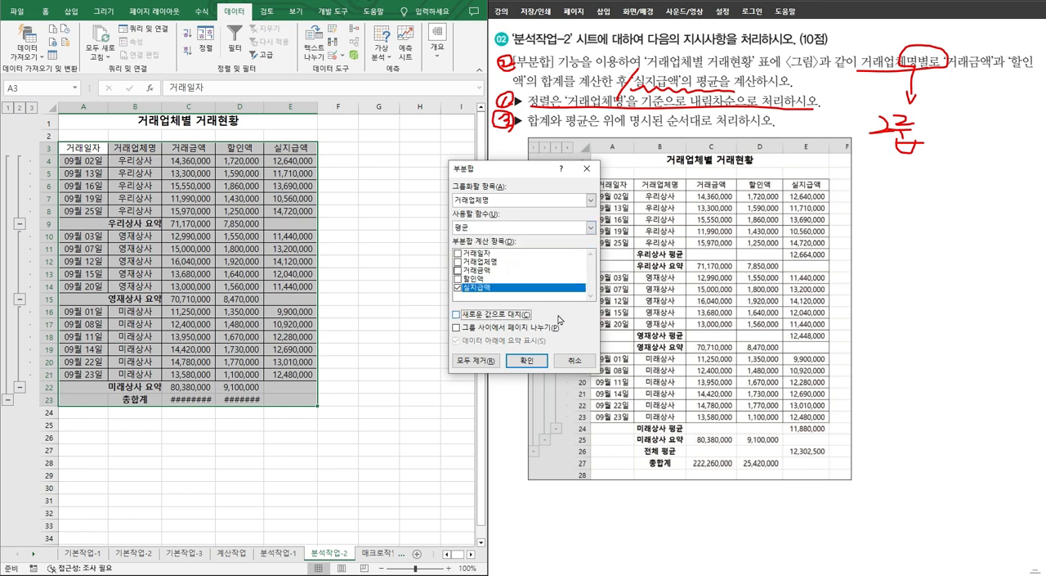
left_click(526, 360)
left_click(437, 37)
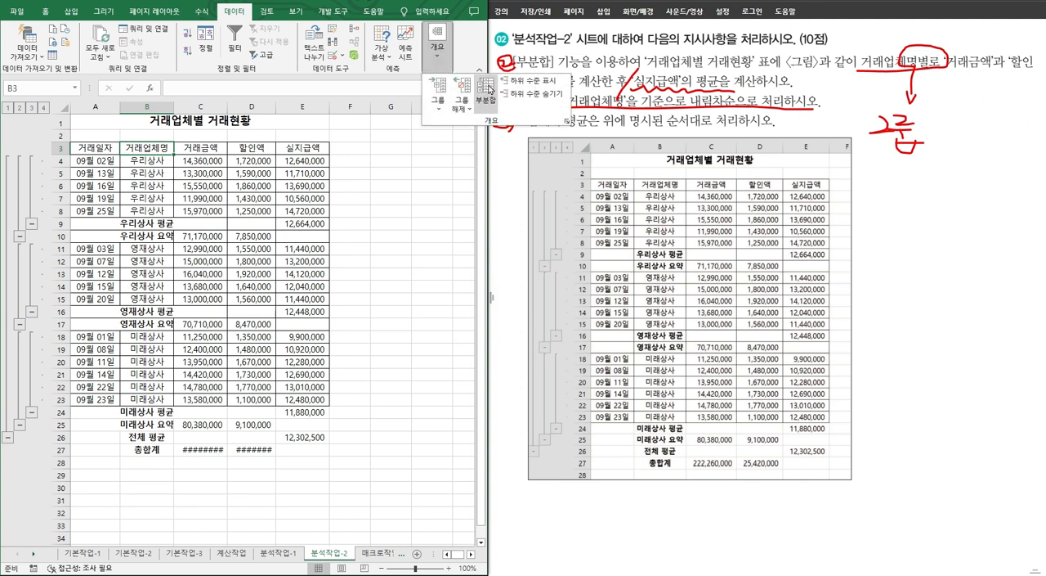
left_click(487, 90)
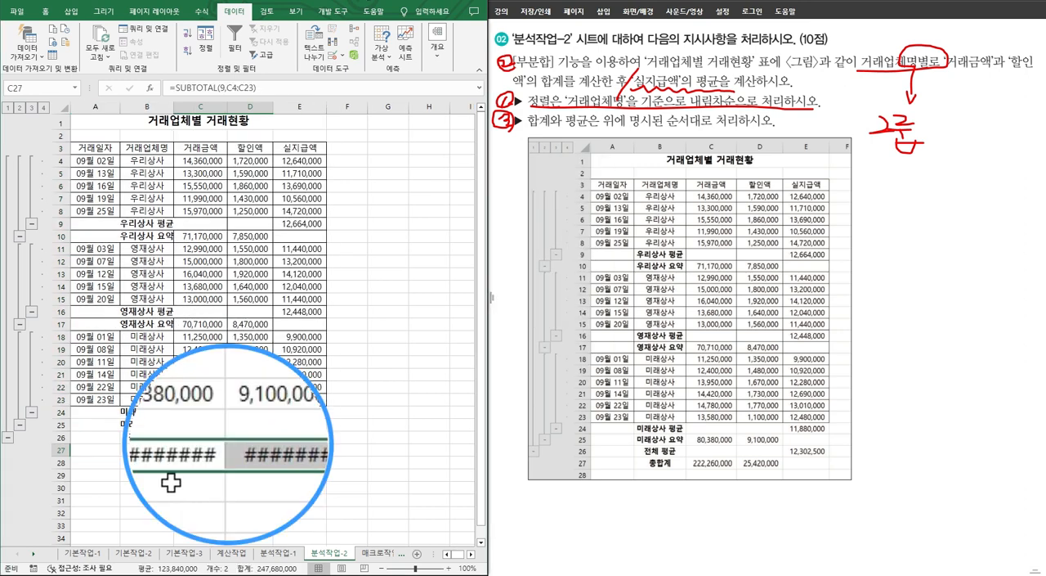
Step: Autofit columns C and D so the 거래금액 and 할인액 grand totals display in full
left_click_drag(206, 452, 266, 451)
left_click_drag(201, 106, 262, 106)
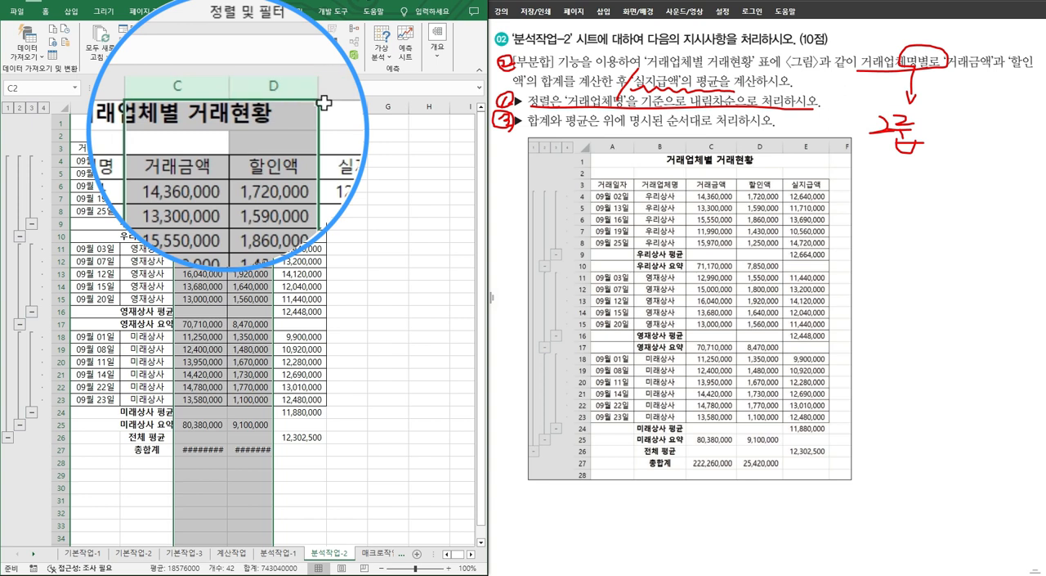
double_click(319, 85)
left_click(314, 475)
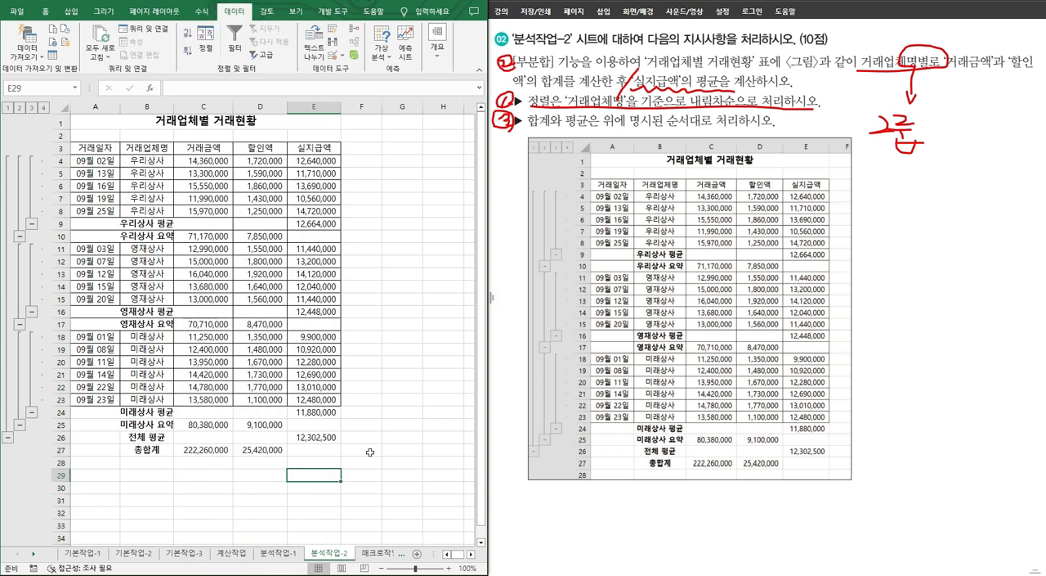
Step: Widen the 거래금액 column further to leave extra room for its grand total
left_click(227, 448)
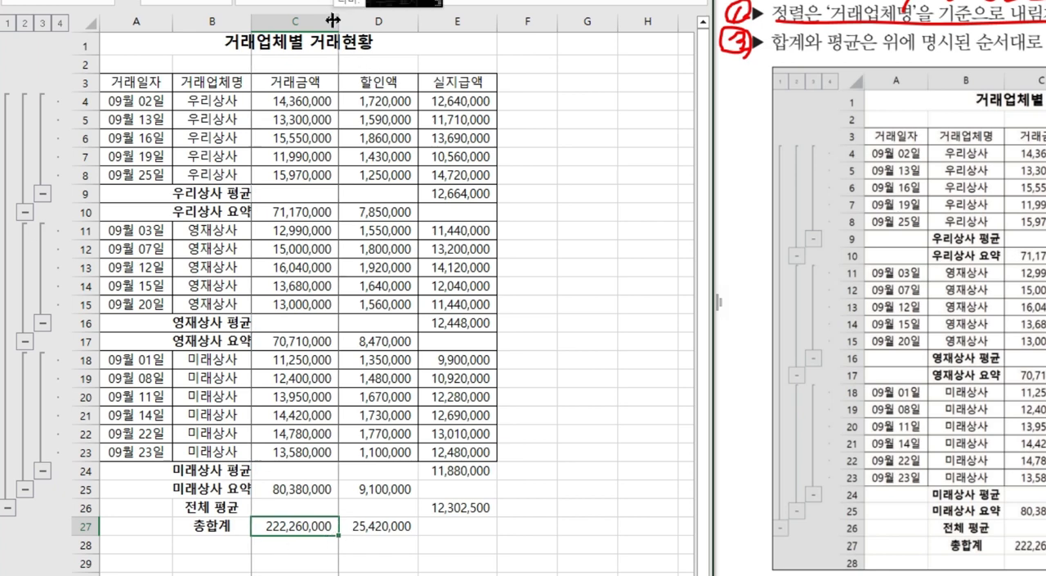
left_click_drag(339, 23, 382, 27)
double_click(309, 21)
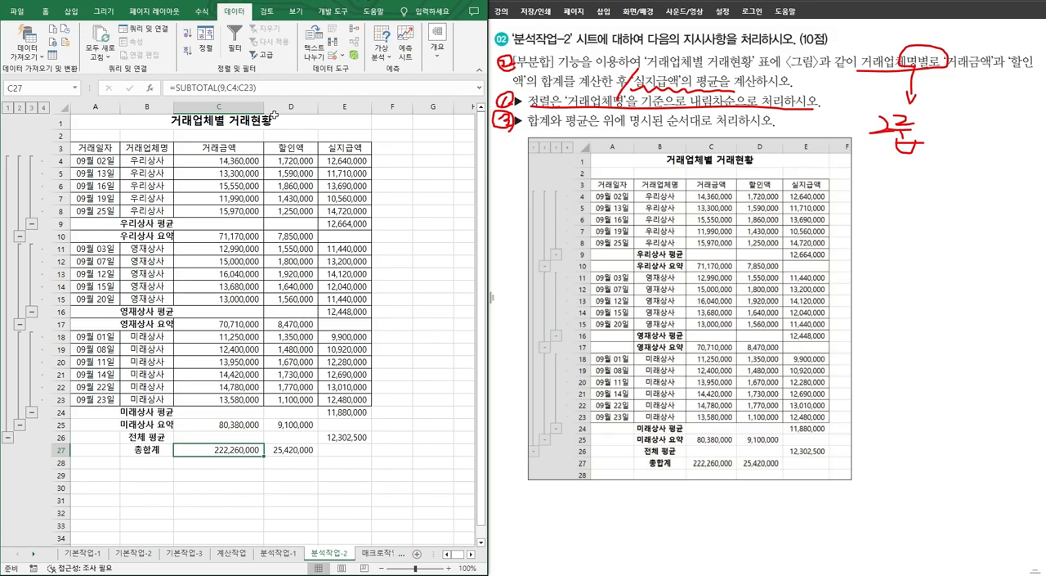
Step: Underline the 합계 and 평균 order requirement and the 거래금액 and 할인액 sum wording on the problem sheet
left_click_drag(770, 52, 1045, 54)
left_click_drag(748, 128, 781, 129)
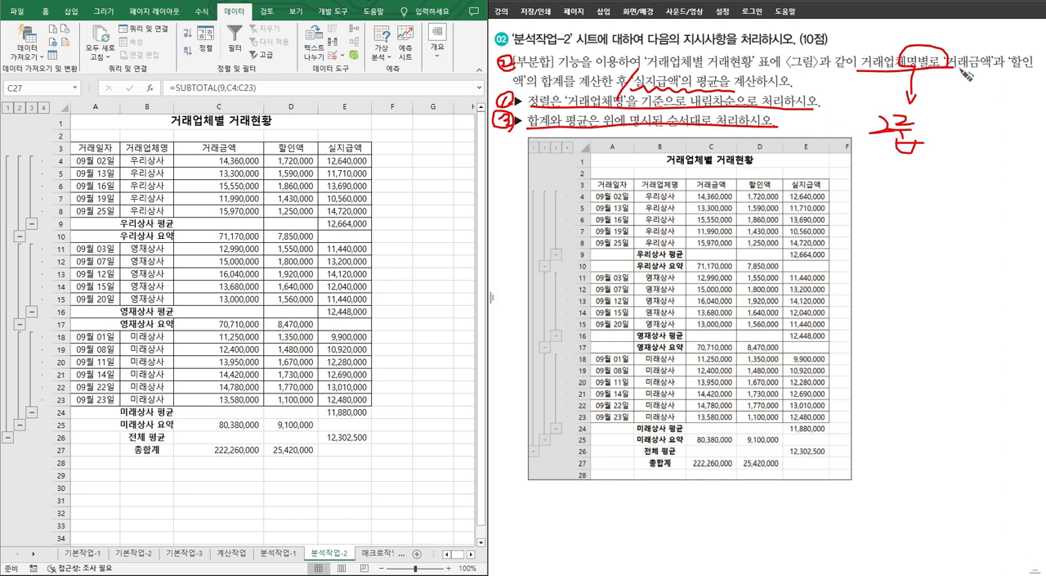
left_click_drag(953, 73, 1035, 72)
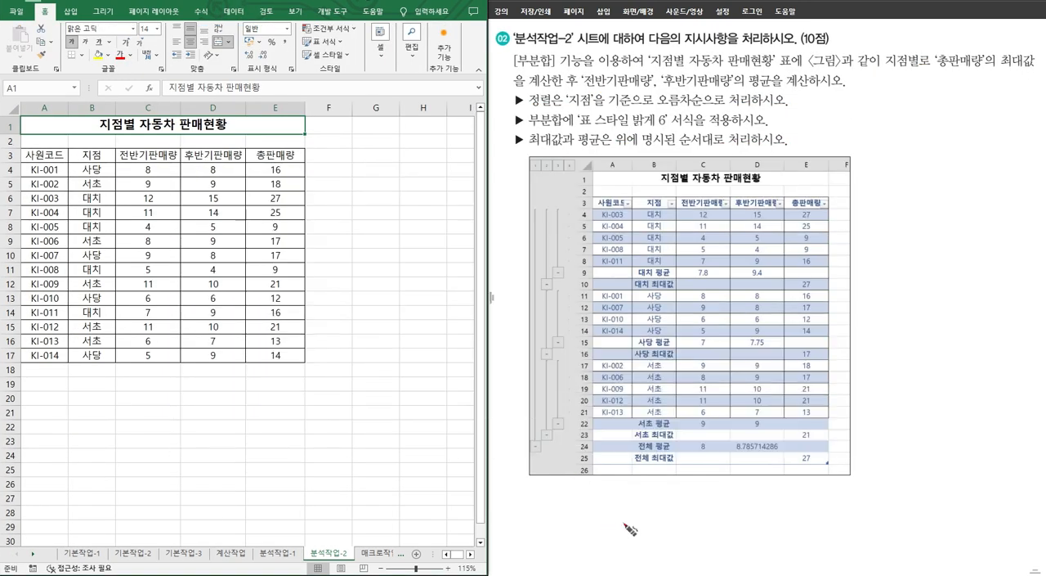
Step: Number the 지점별 자동차 판매현황 instructions 1 to 4 in working order and underline the 지점 ascending sort requirement
left_click(514, 119)
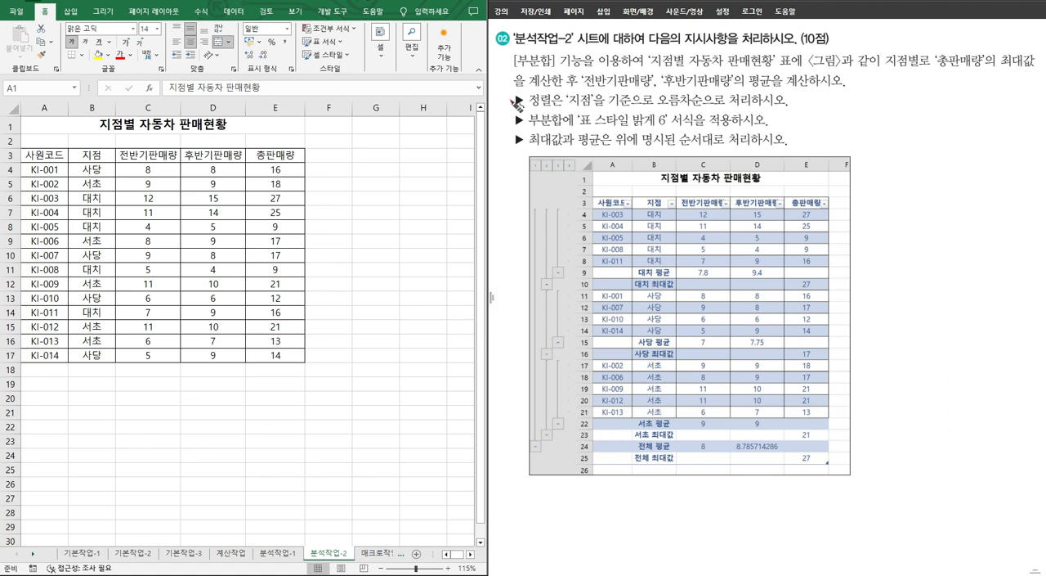
mouse_move(508, 92)
left_mouse_down()
mouse_move(515, 99)
mouse_move(505, 93)
left_mouse_up()
mouse_move(498, 57)
left_mouse_down()
mouse_move(508, 65)
mouse_move(497, 77)
mouse_move(499, 56)
mouse_move(518, 68)
left_mouse_up()
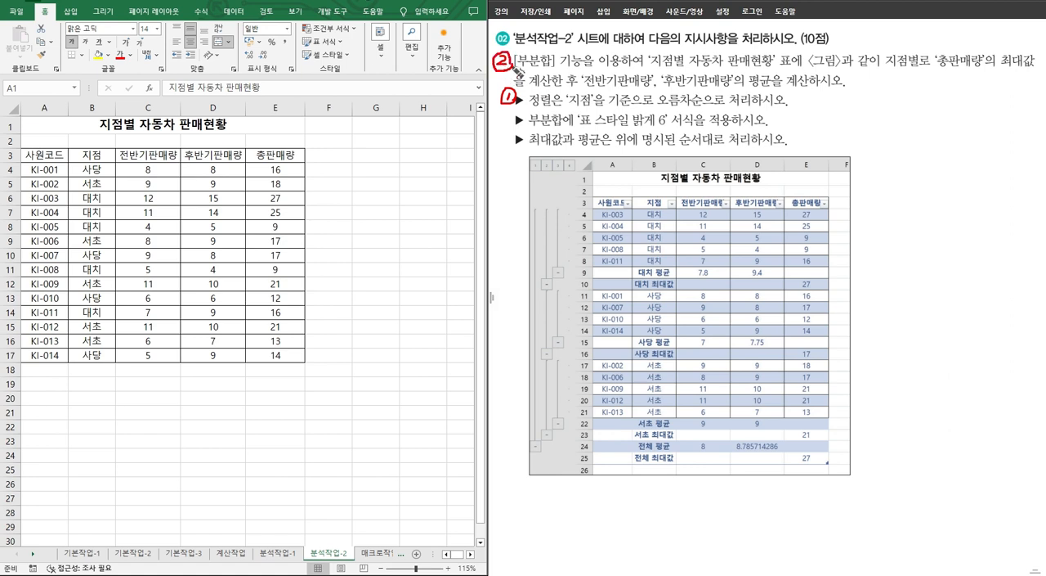
mouse_move(507, 119)
left_mouse_down()
mouse_move(520, 126)
mouse_move(510, 134)
mouse_move(497, 116)
mouse_move(514, 117)
mouse_move(515, 147)
mouse_move(509, 158)
mouse_move(494, 146)
mouse_move(516, 143)
left_mouse_up()
mouse_move(541, 108)
left_mouse_down()
mouse_move(603, 105)
mouse_move(572, 88)
mouse_move(601, 122)
mouse_move(734, 104)
left_mouse_up()
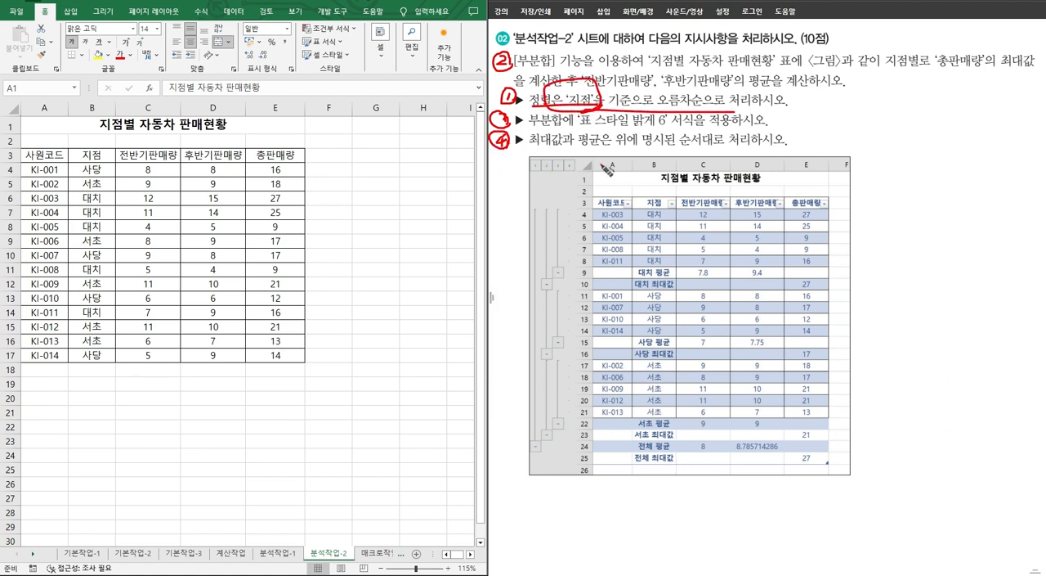
Step: Sort the 지점별 자동차 판매현황 table by 지점 in ascending order
left_click(92, 154)
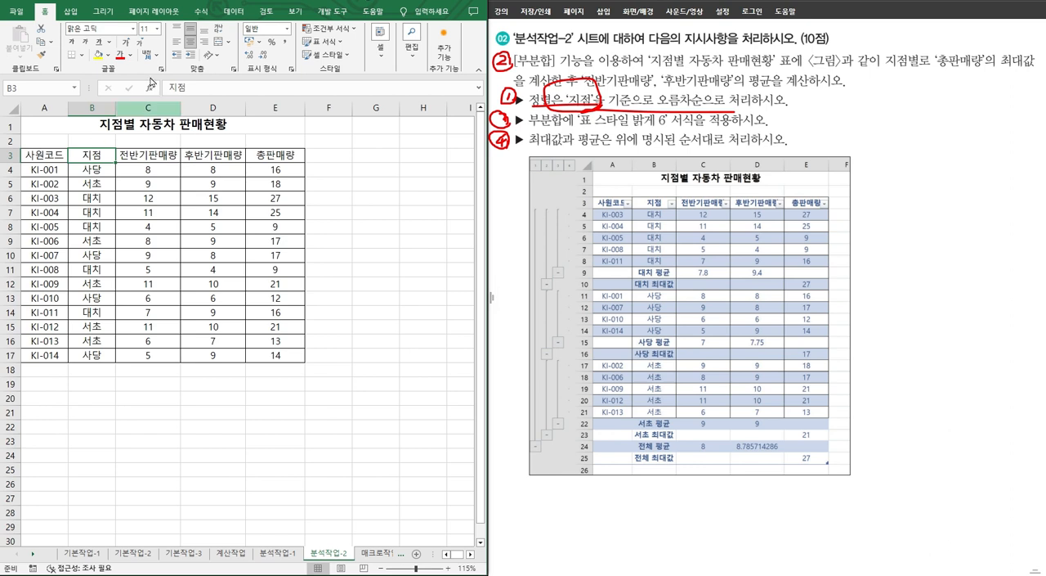
left_click(235, 13)
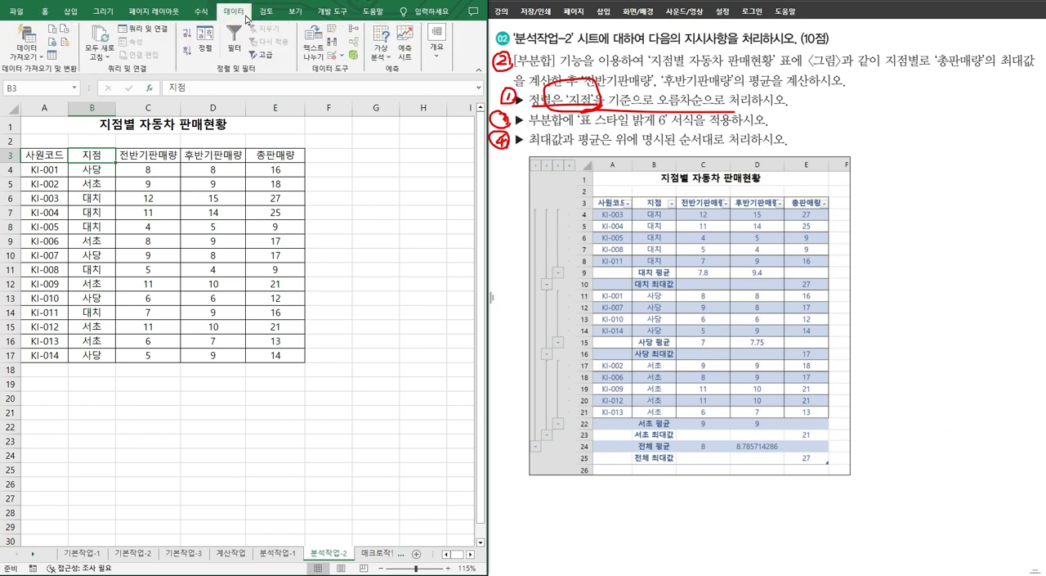
left_click(187, 34)
Step: Start a subtotal for the table, mark 지점별 as the grouping on the problem sheet, and group by 지점
left_click(437, 37)
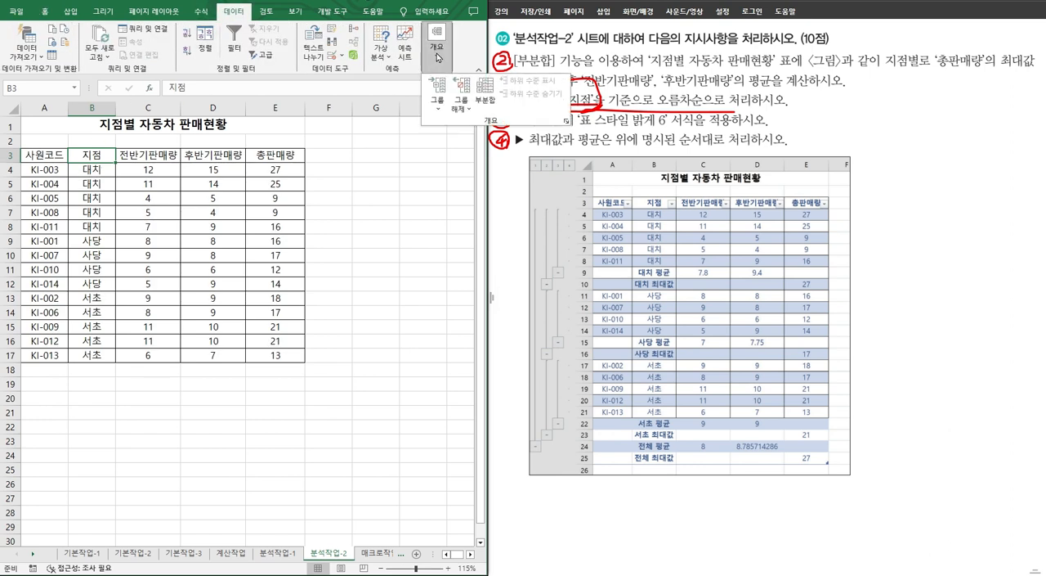
left_click(479, 96)
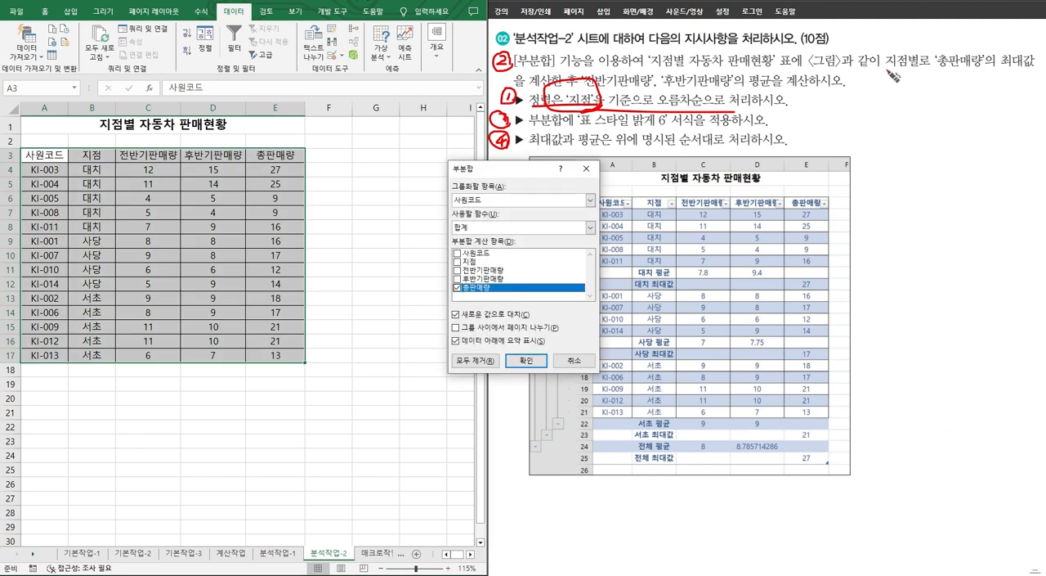
mouse_move(894, 76)
left_mouse_down()
mouse_move(953, 59)
mouse_move(897, 57)
mouse_move(914, 75)
mouse_move(904, 96)
left_mouse_up()
mouse_move(905, 95)
left_mouse_down()
mouse_move(912, 85)
mouse_move(895, 119)
left_mouse_up()
left_click_drag(889, 122, 925, 113)
mouse_move(910, 120)
left_mouse_down()
mouse_move(935, 111)
mouse_move(913, 133)
left_mouse_up()
left_click_drag(923, 120, 924, 134)
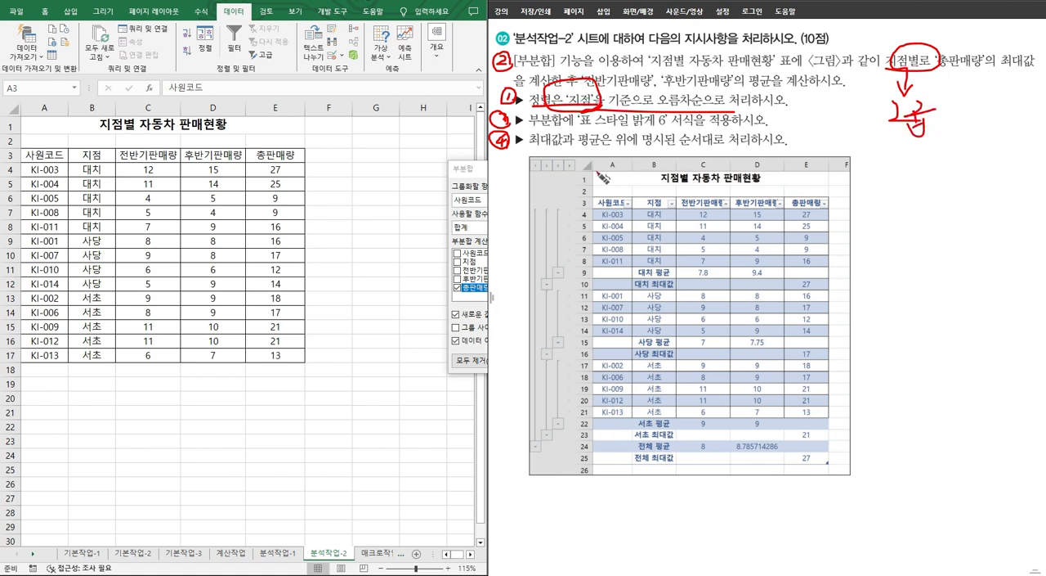
left_click(470, 170)
left_click(490, 199)
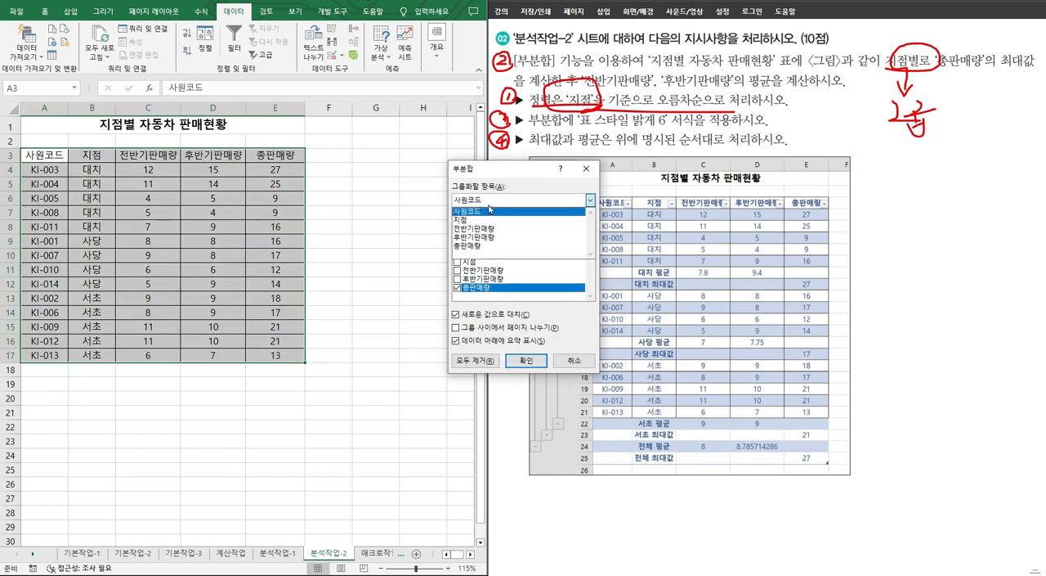
left_click(468, 220)
Step: Underline the 총판매량 최대값 requirement, set the subtotal function to 최대, and apply the subtotal to 총판매량
left_click_drag(952, 69, 1032, 72)
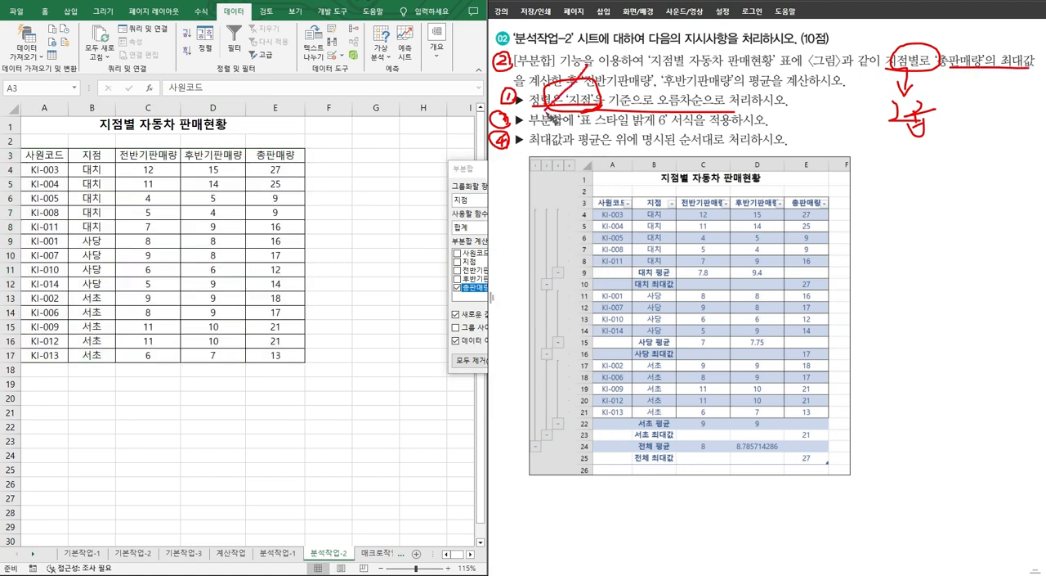
left_click(481, 180)
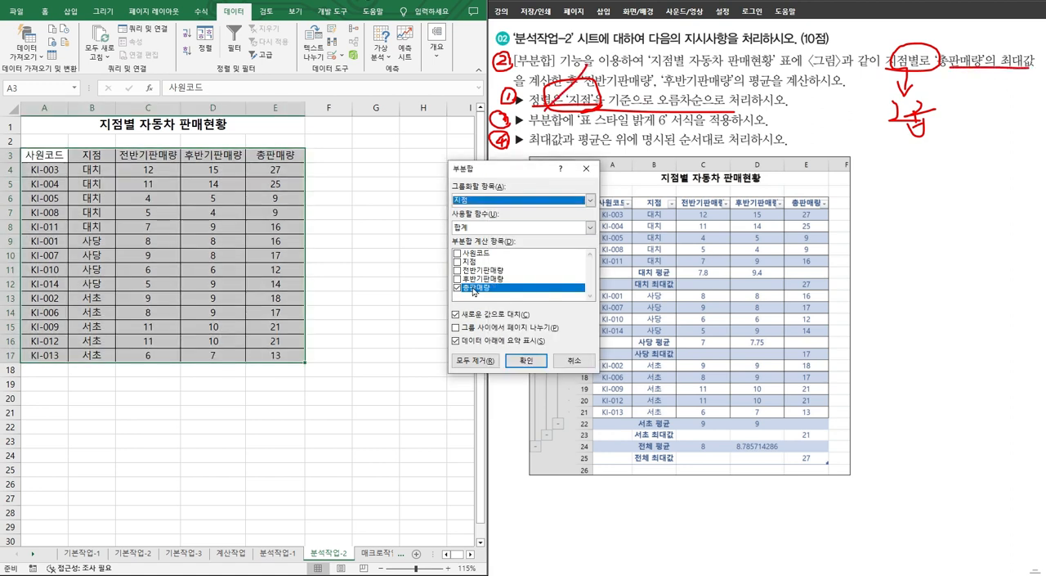
left_click(478, 228)
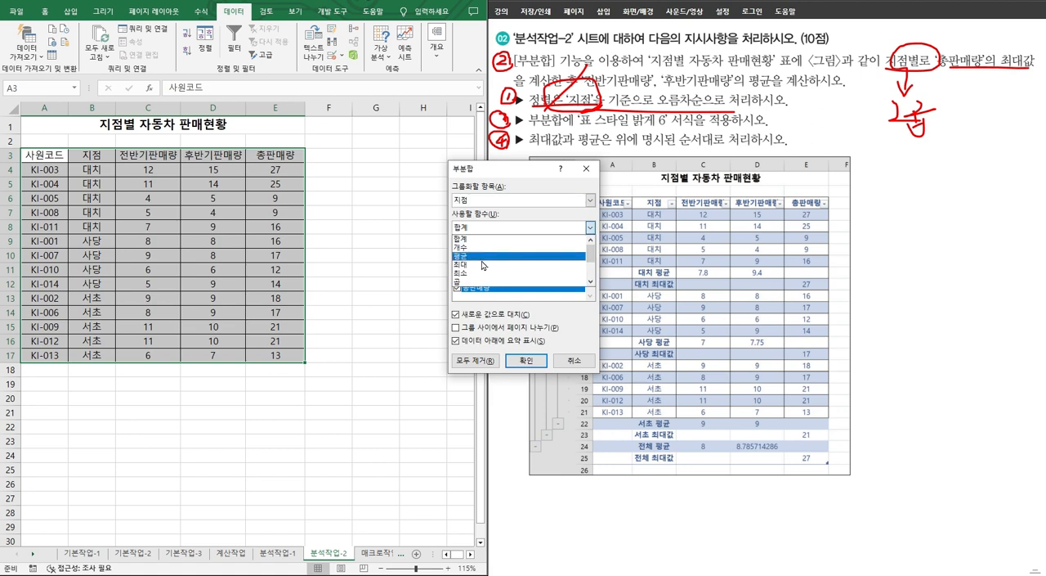
left_click(482, 264)
left_click(526, 359)
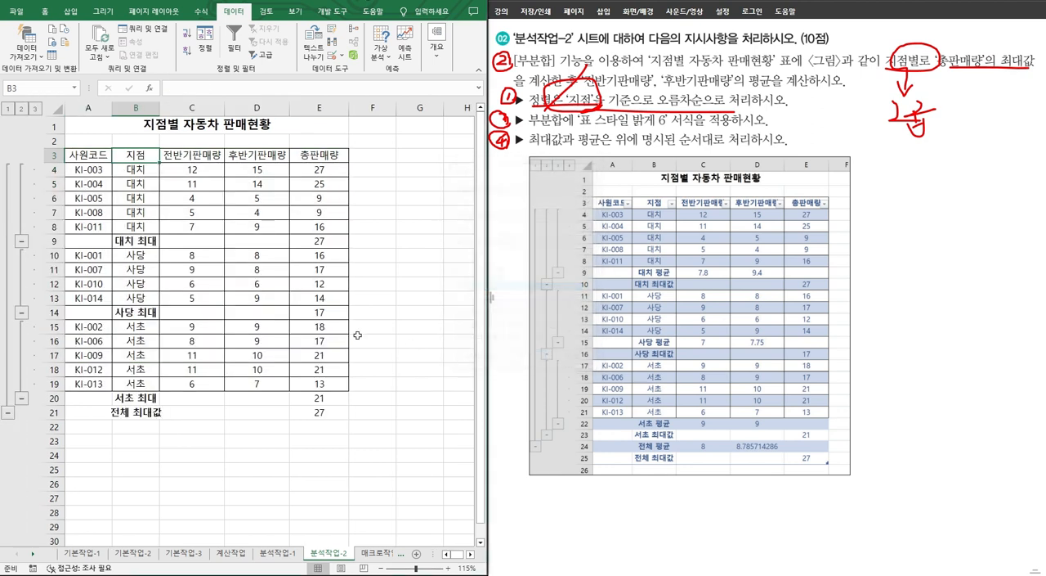
Step: Start a second subtotal, underline its 평균 requirement, and choose 전반기판매량 and 후반기판매량 instead of 총판매량 as subtotal items
left_click(438, 40)
left_click(510, 96)
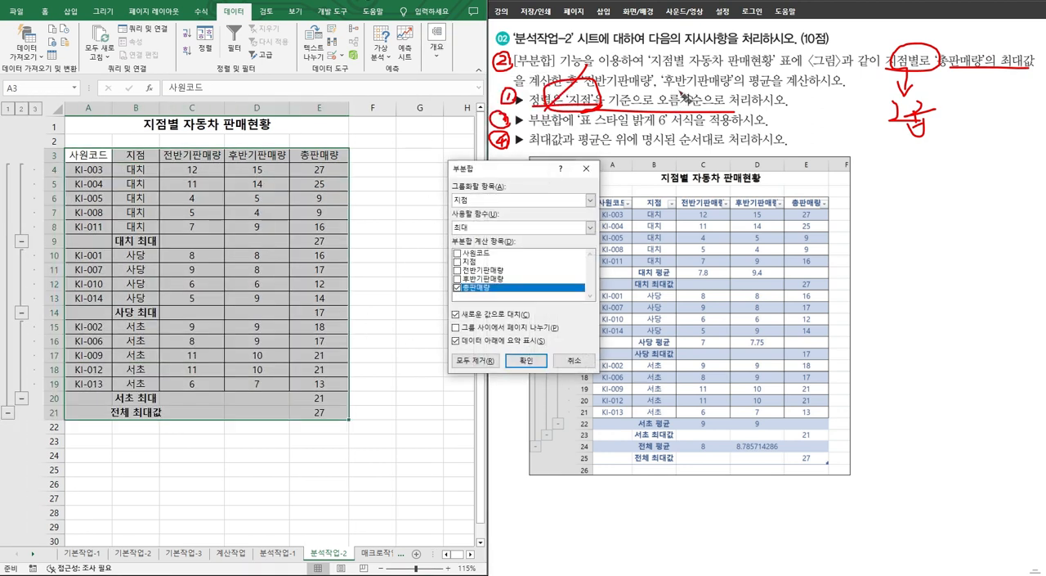
left_click(686, 98)
left_click_drag(670, 89, 799, 89)
left_click(473, 182)
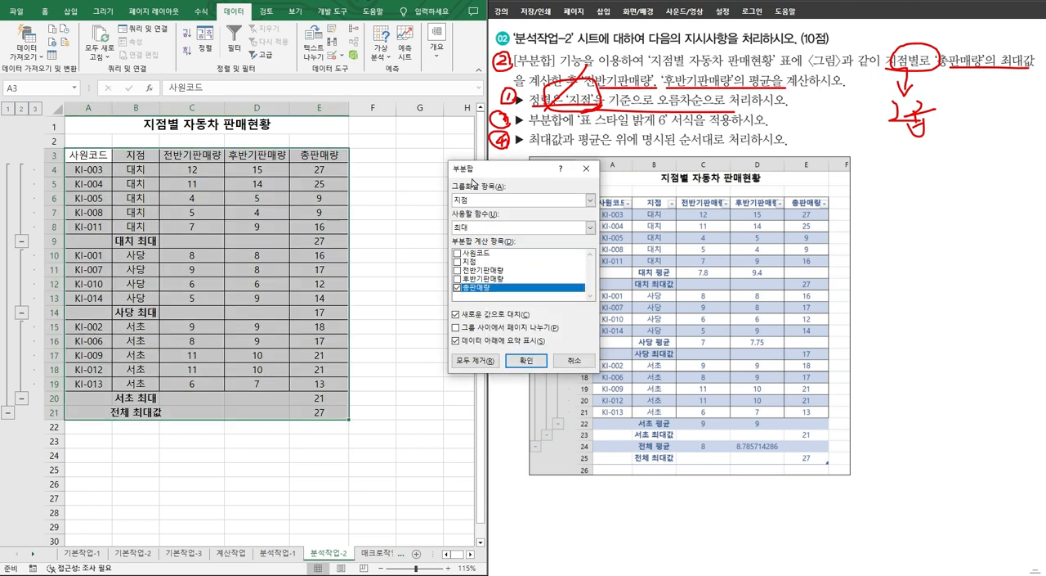
left_click(458, 270)
left_click(458, 279)
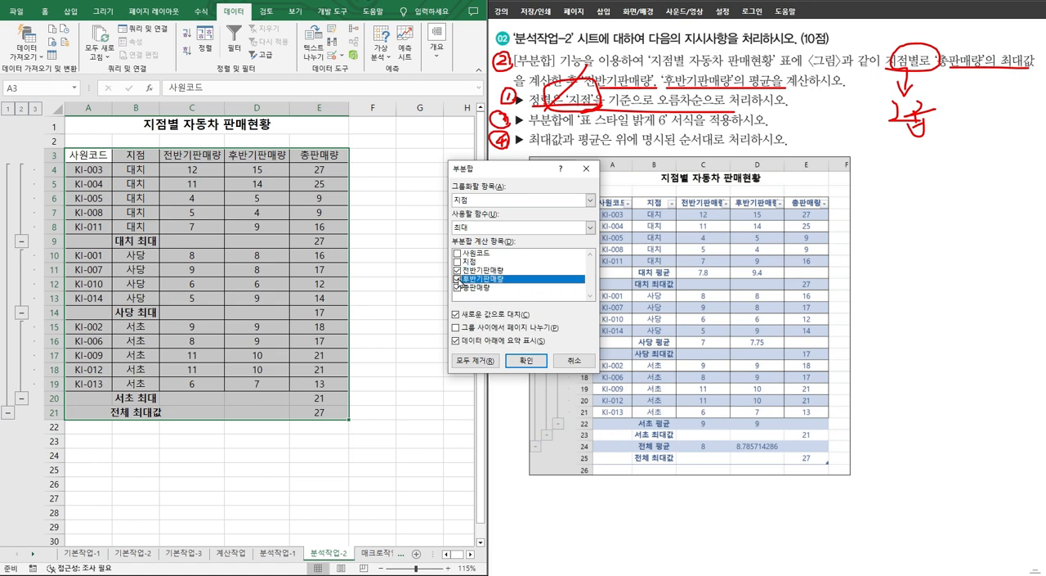
left_click(458, 289)
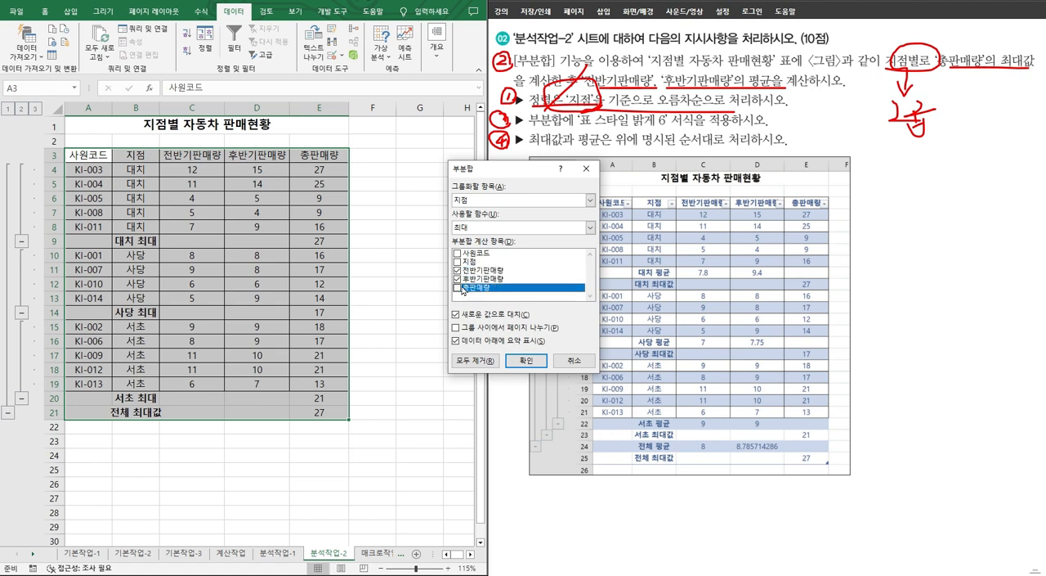
Step: Set the function to 평균, turn off replacing the existing subtotals, and apply the second subtotal by 지점
left_click(479, 228)
left_click(483, 256)
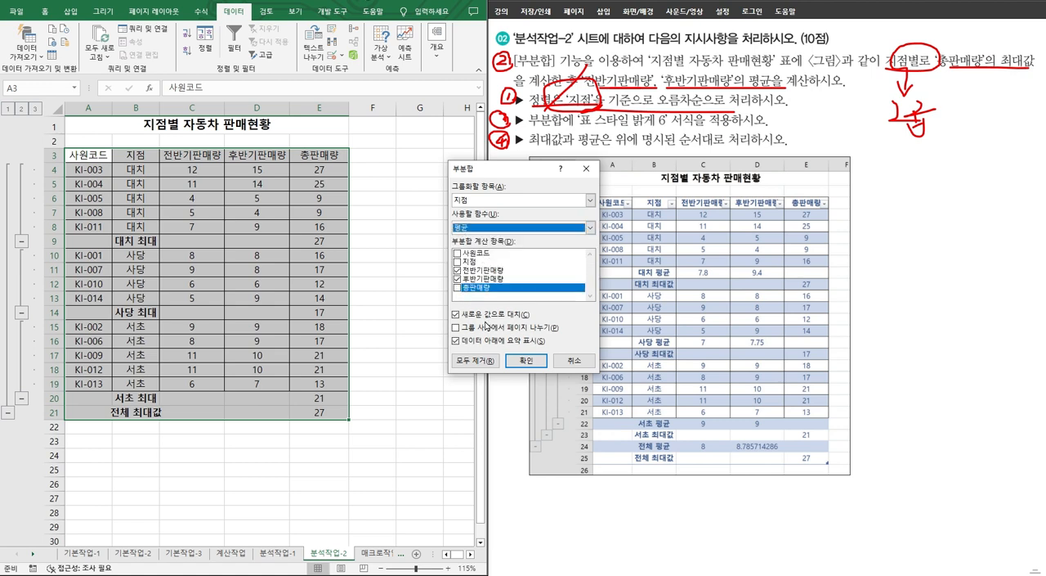
left_click(497, 316)
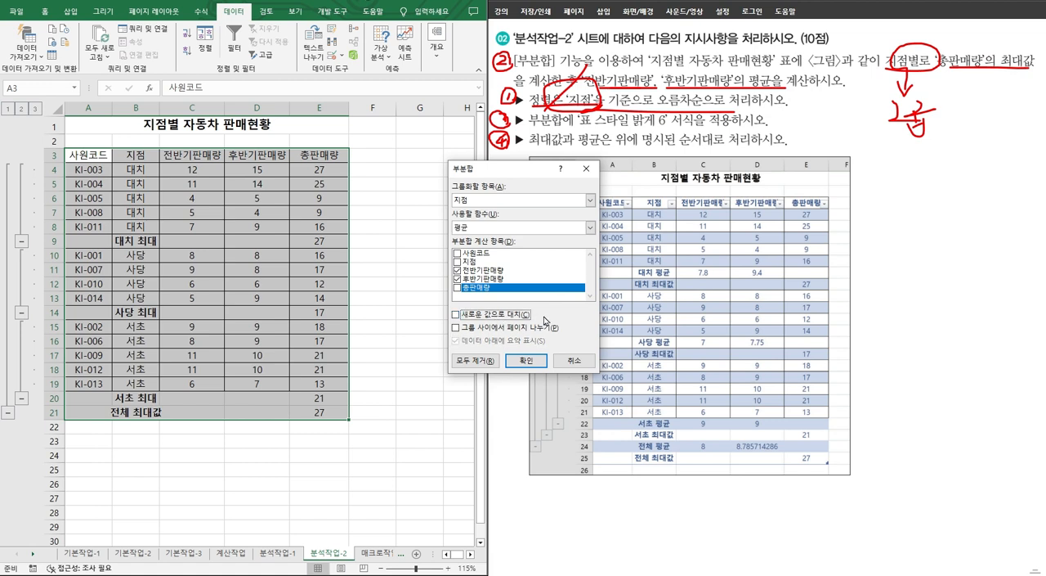
left_click(525, 359)
Step: Underline the 표 스타일 밝게 6 formatting requirement on the problem sheet and look over the subtotaled rows
left_click_drag(532, 133, 762, 131)
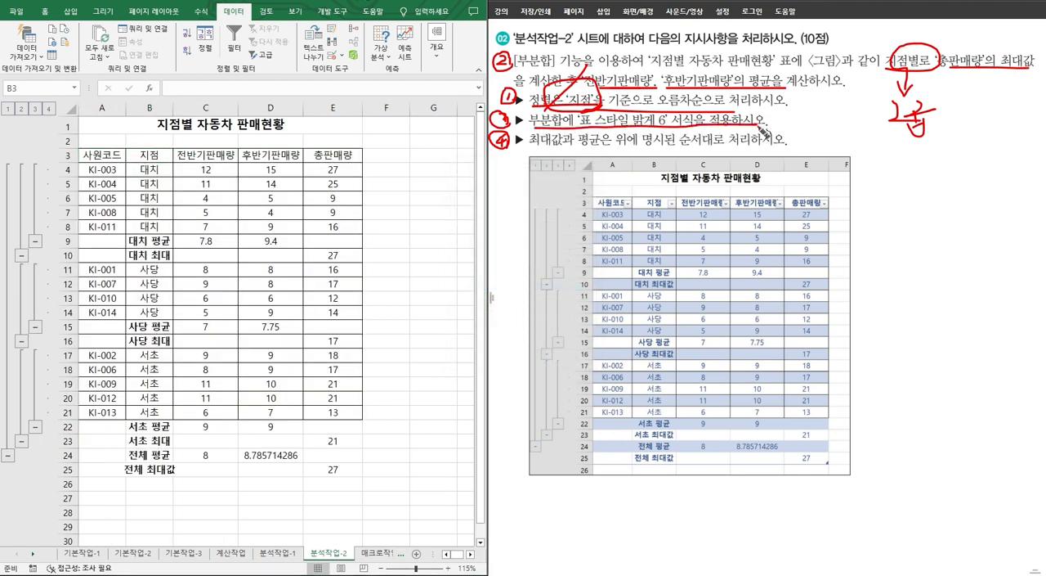
left_click(151, 210)
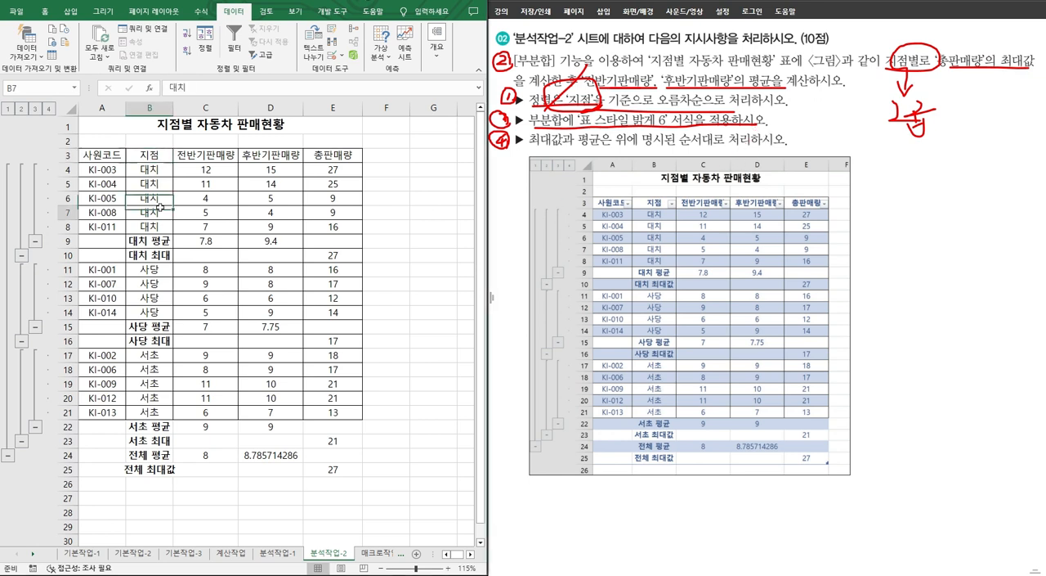
left_click(248, 223)
left_click(253, 268)
left_click(147, 282)
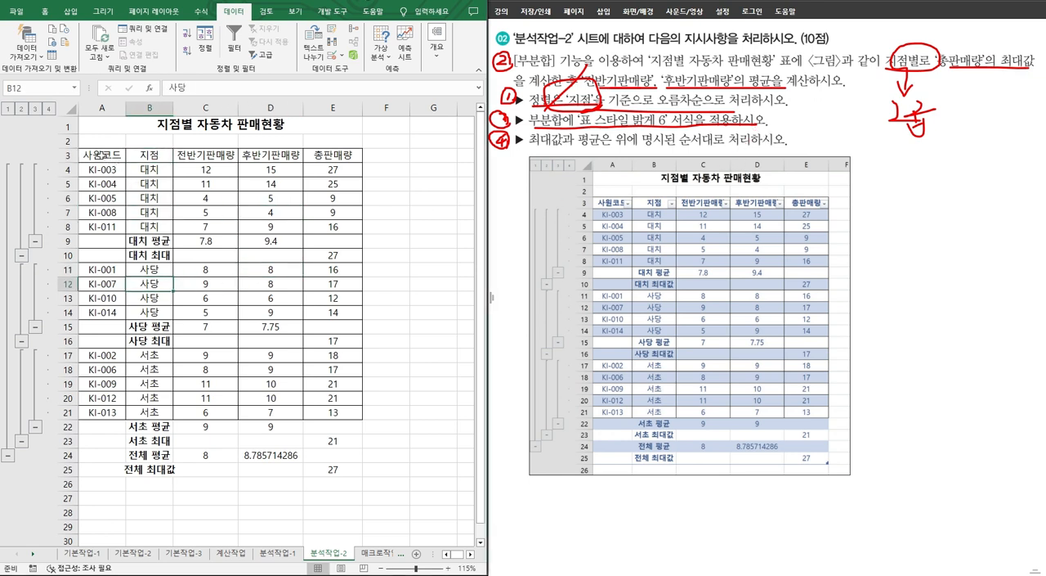
Step: Format the subtotaled range A3:E25 as a table with the 표 스타일 밝게 6 style
left_click_drag(102, 153, 346, 465)
left_click(46, 15)
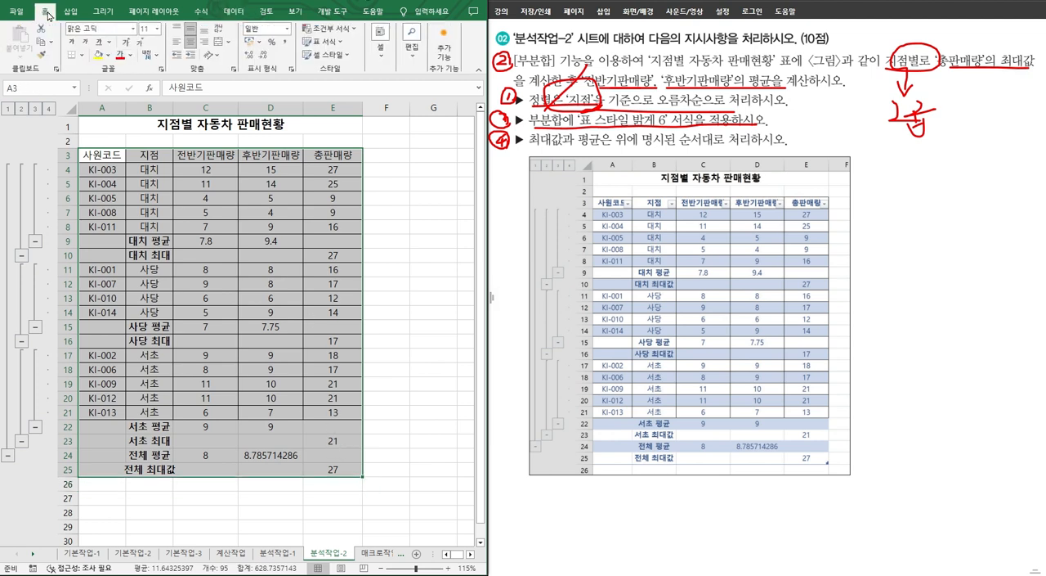
left_click(324, 41)
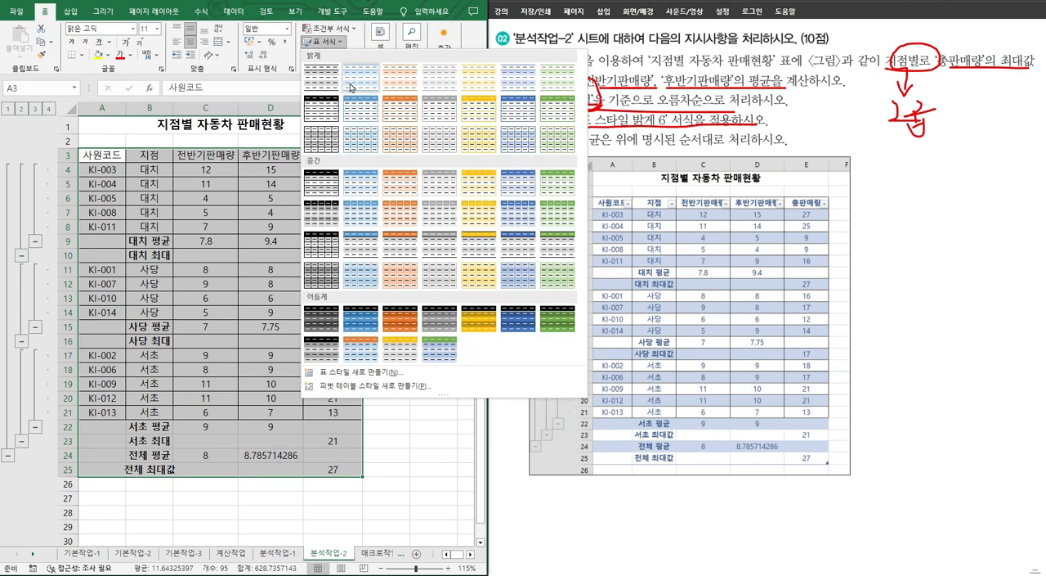
left_click(520, 80)
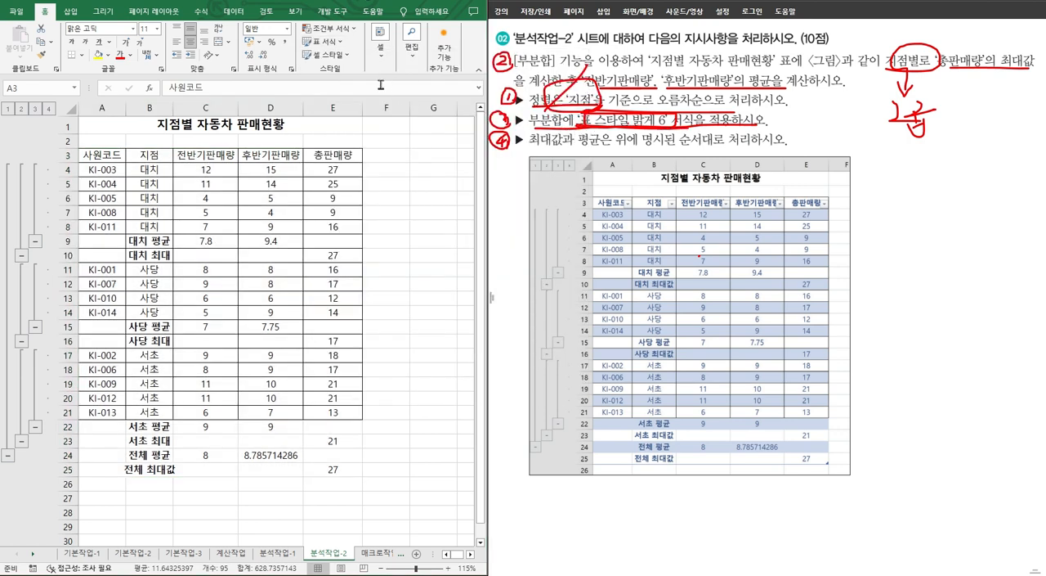
left_click(355, 46)
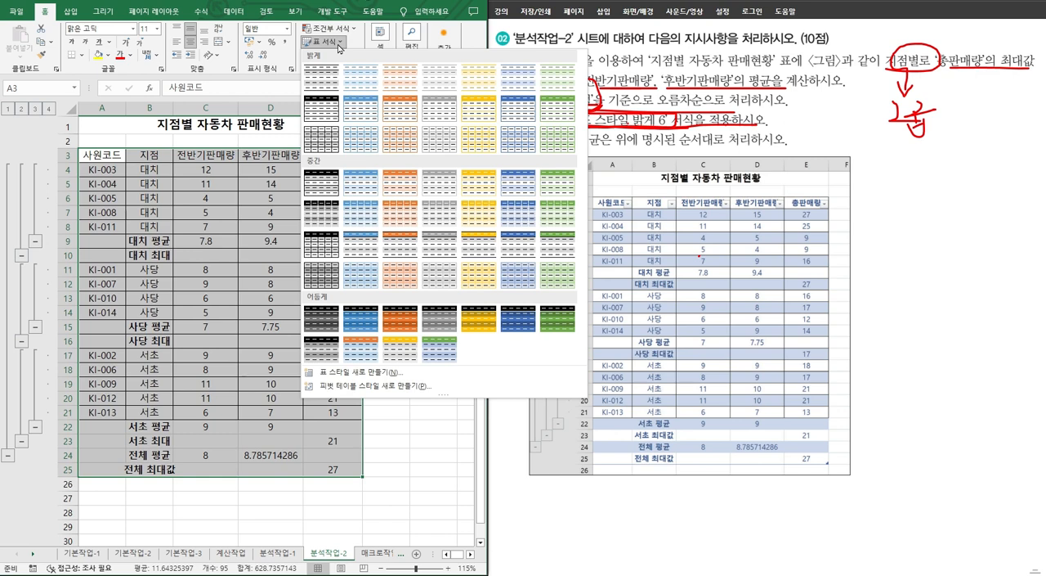
left_click(518, 78)
left_click(519, 318)
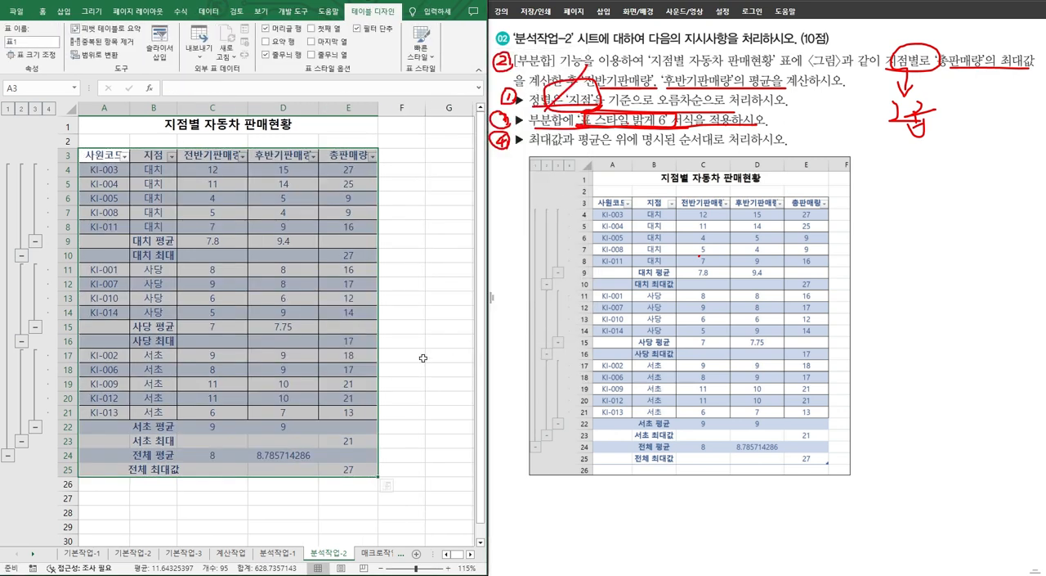
left_click(327, 313)
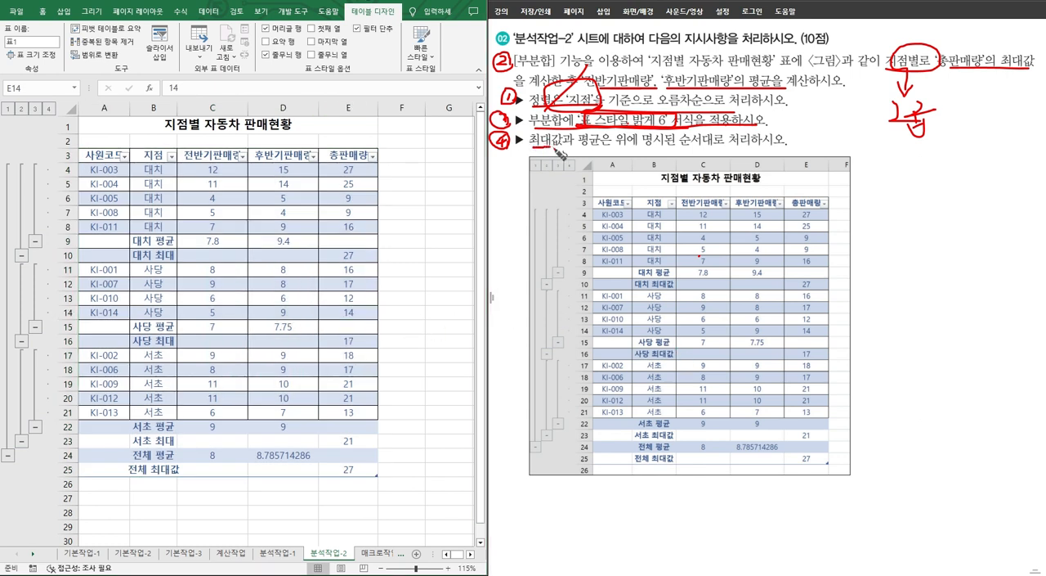
Step: Underline the requirement on the problem sheet that 최대값 and 평균 be processed in the stated order
left_click_drag(559, 149, 794, 148)
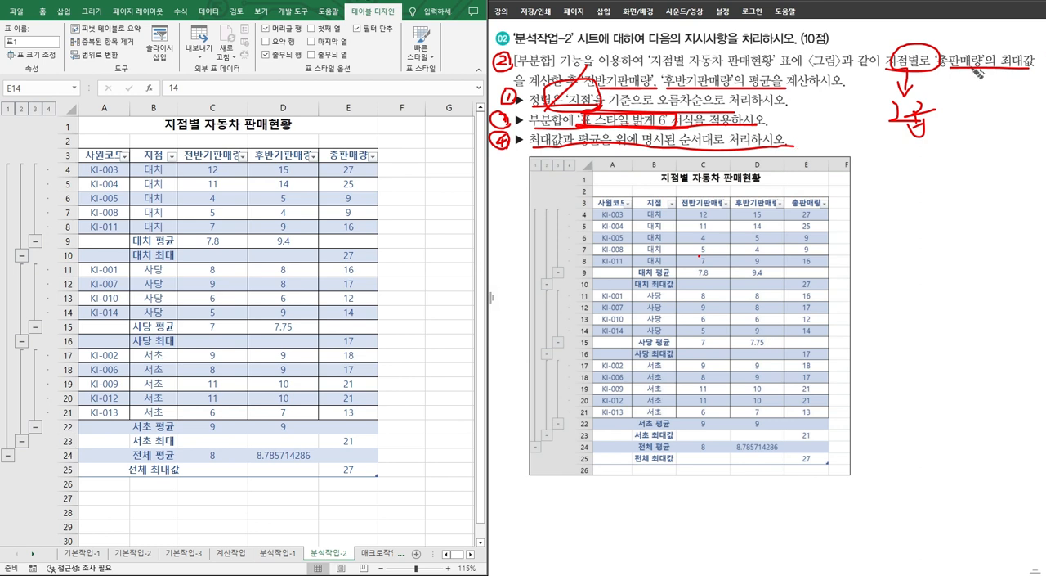
mouse_move(520, 102)
left_mouse_down()
mouse_move(776, 101)
mouse_move(791, 91)
left_mouse_up()
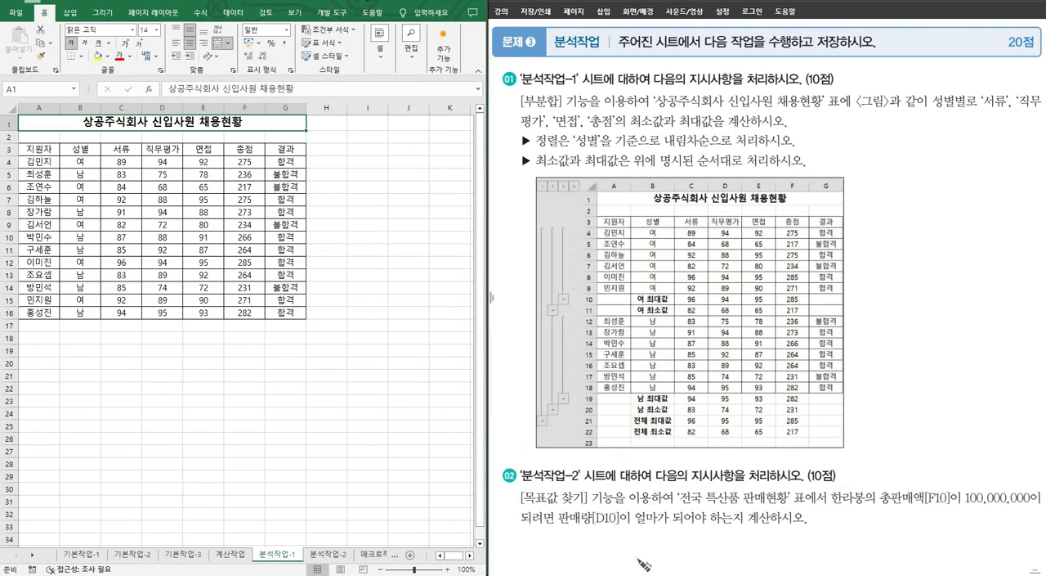
Step: Number the 상공주식회사 신입사원 채용현황 tasks 1 to 3 on the problem sheet and mark its 성별 descending sort requirement
mouse_move(503, 137)
left_mouse_down()
mouse_move(509, 149)
mouse_move(518, 135)
mouse_move(517, 143)
left_mouse_up()
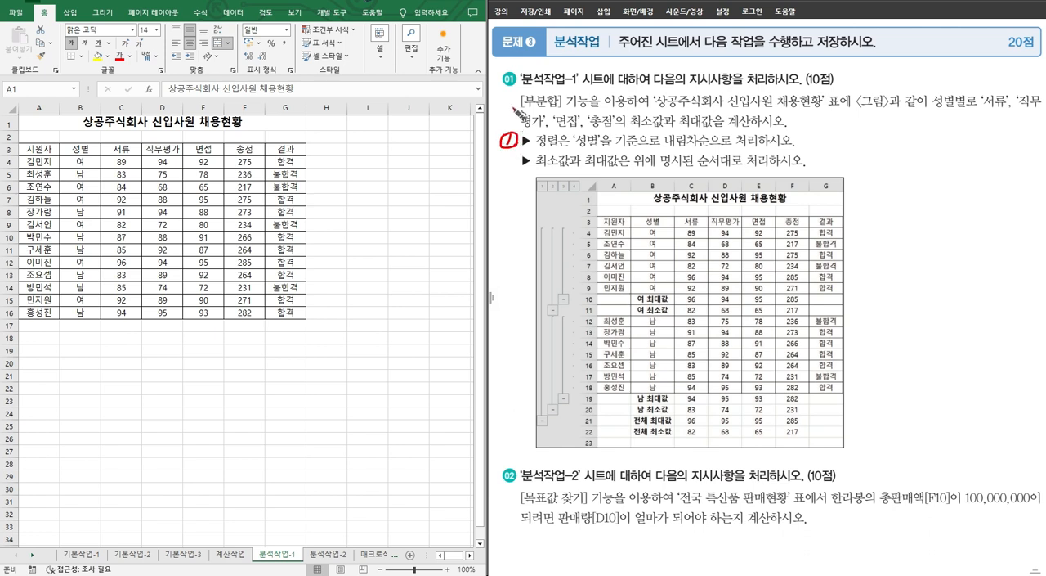
mouse_move(513, 100)
left_mouse_down()
mouse_move(523, 108)
mouse_move(510, 114)
mouse_move(514, 97)
left_mouse_up()
mouse_move(509, 156)
left_mouse_down()
mouse_move(525, 168)
mouse_move(498, 166)
mouse_move(617, 148)
mouse_move(605, 128)
mouse_move(614, 151)
mouse_move(768, 150)
left_mouse_up()
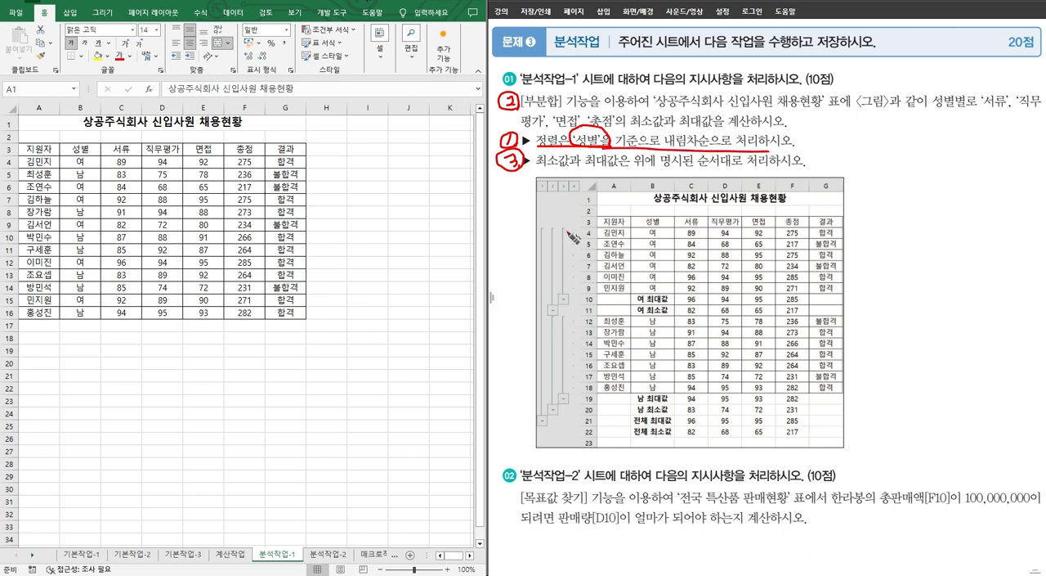
Step: Sort the 상공주식회사 신입사원 채용현황 table by 성별 in descending order
left_click(78, 152)
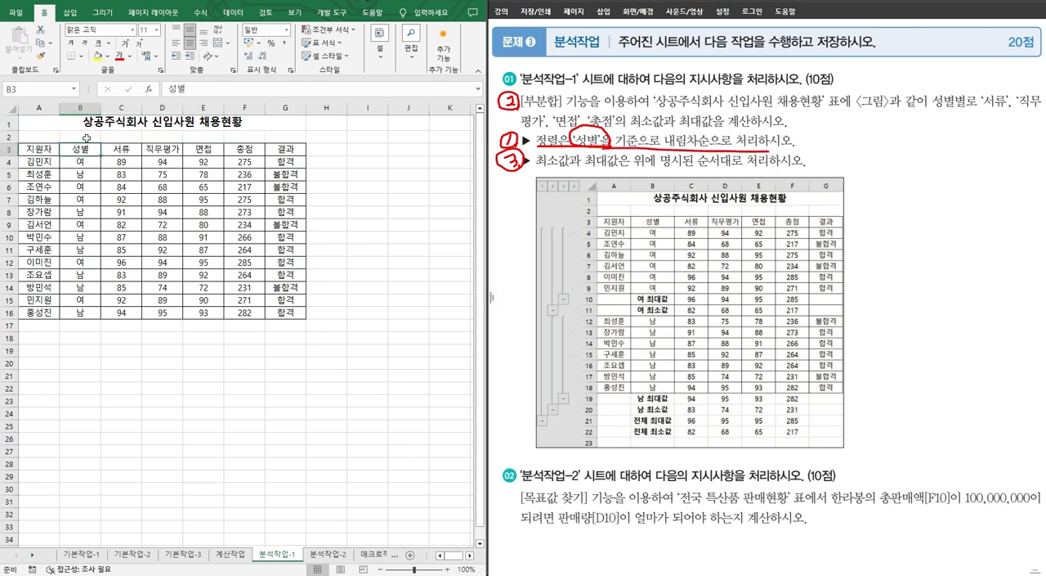
left_click(234, 13)
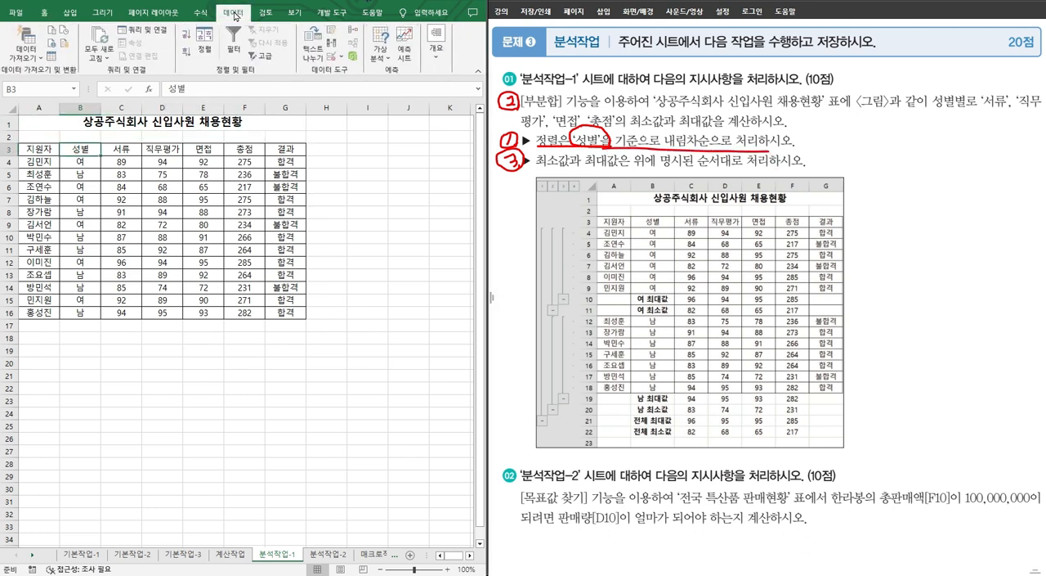
left_click(186, 54)
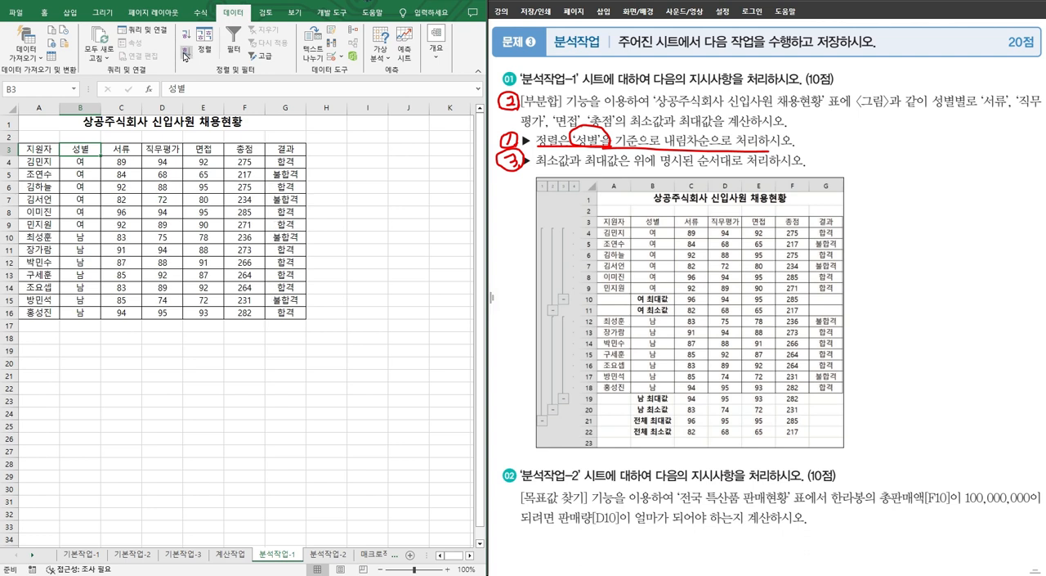
Step: Start a subtotal, circle the 성별별 requirement on the problem sheet, and group the subtotal by 성별
left_click(437, 38)
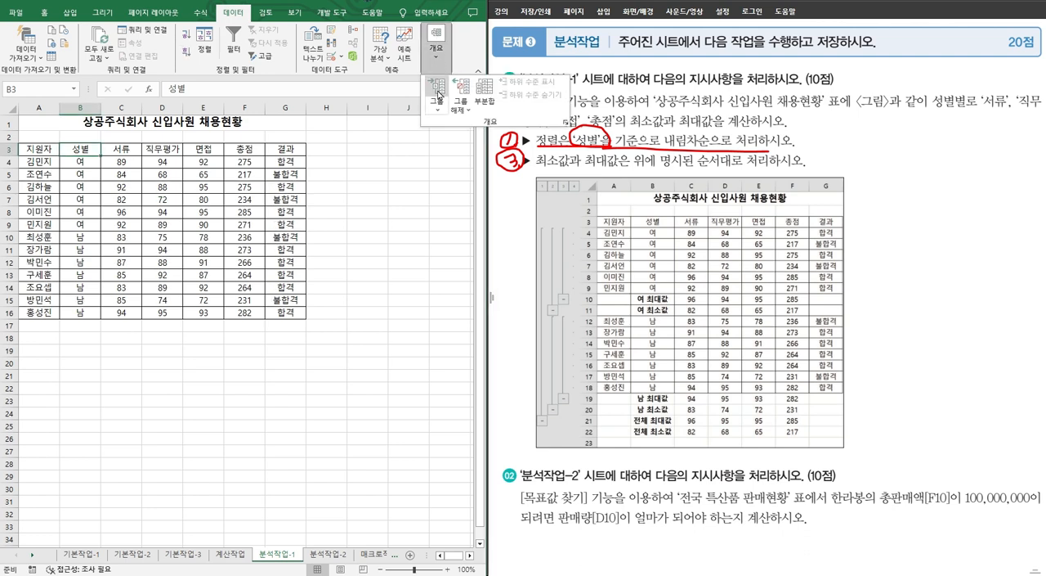
left_click(485, 90)
mouse_move(953, 116)
left_mouse_down()
mouse_move(970, 107)
mouse_move(948, 85)
mouse_move(968, 111)
mouse_move(933, 178)
mouse_move(975, 173)
left_mouse_up()
left_click_drag(965, 175, 968, 186)
left_click_drag(977, 173, 979, 178)
left_click(468, 201)
left_click(474, 221)
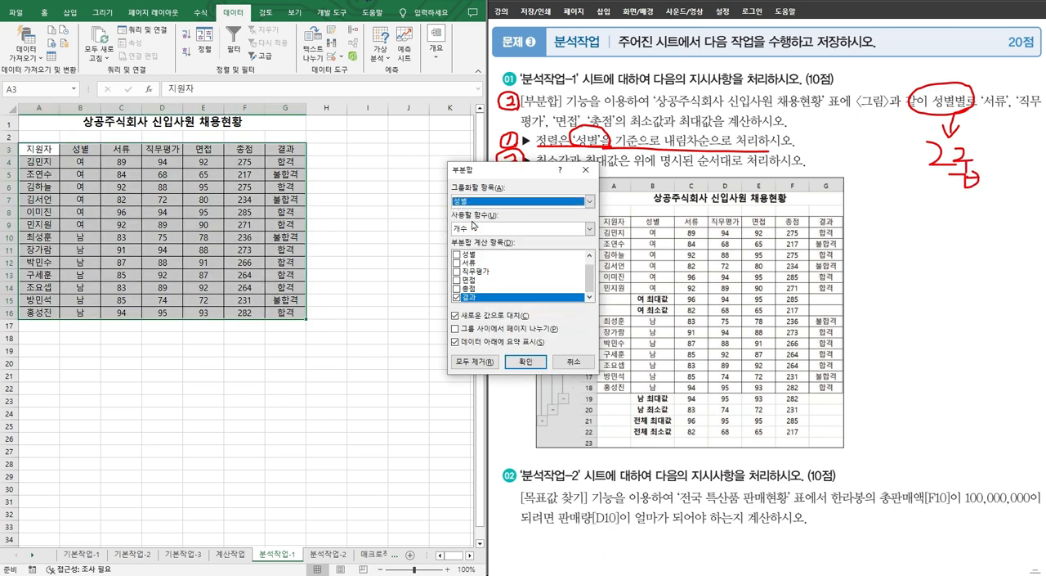
Step: Underline the 서류, 직무평가, 면접 and 총점 fields and mark their 최소값 and 최대값 requirement on the problem sheet
left_click_drag(976, 117, 1044, 119)
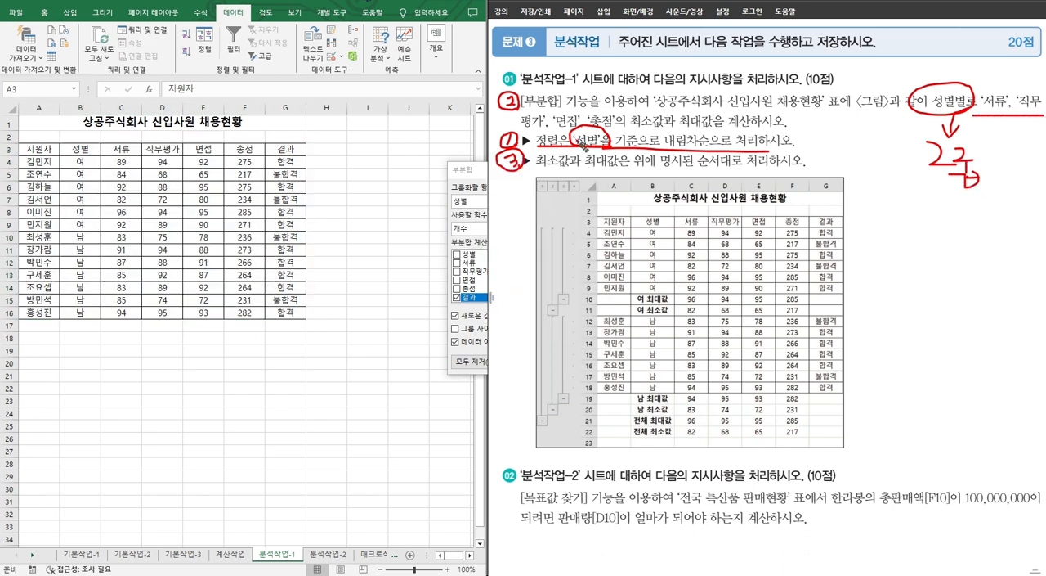
left_click_drag(516, 130, 602, 130)
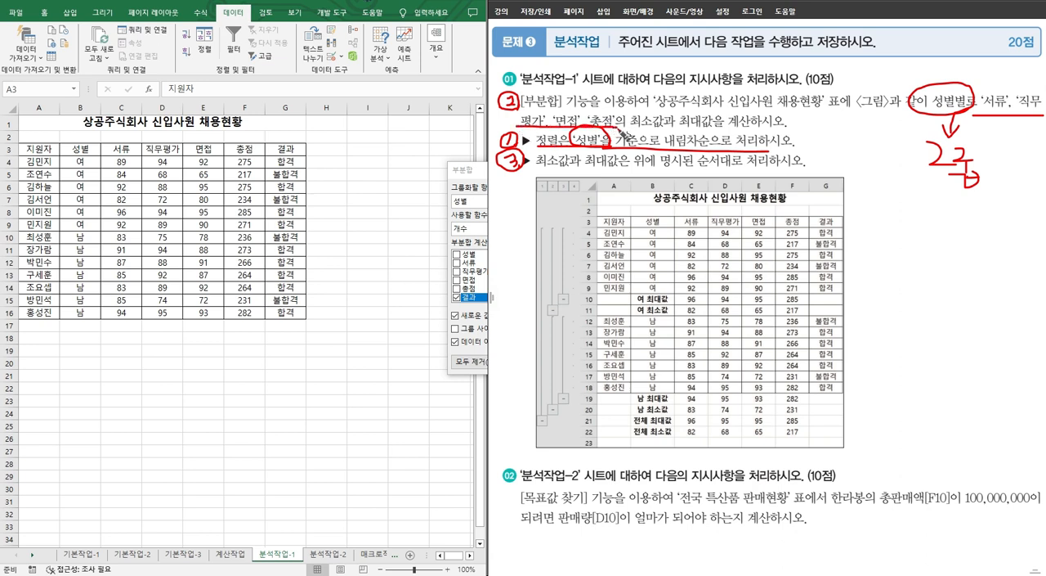
mouse_move(678, 137)
left_mouse_down()
mouse_move(631, 133)
mouse_move(661, 105)
mouse_move(675, 149)
mouse_move(757, 128)
left_mouse_up()
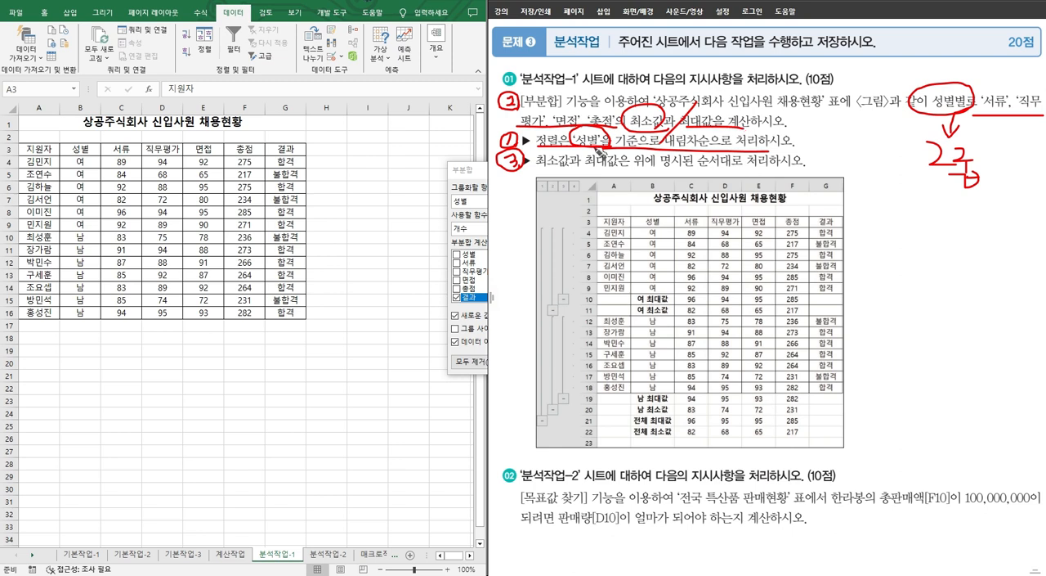
Step: Apply the 최소 subtotal by 성별 to 서류, 직무평가, 면접 and 총점, leaving out 결과
left_click(474, 174)
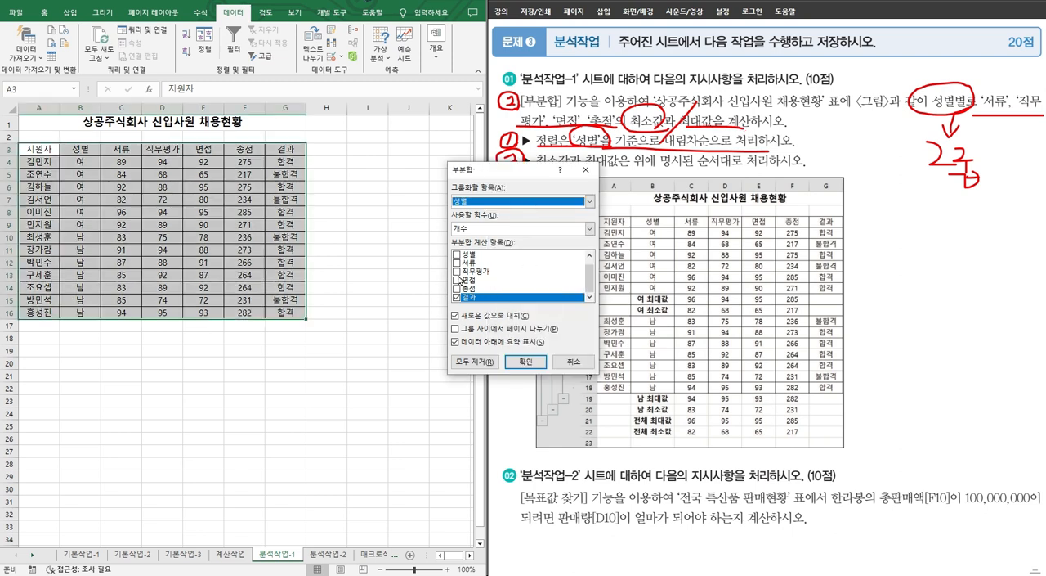
left_click(457, 263)
left_click(457, 271)
left_click(457, 279)
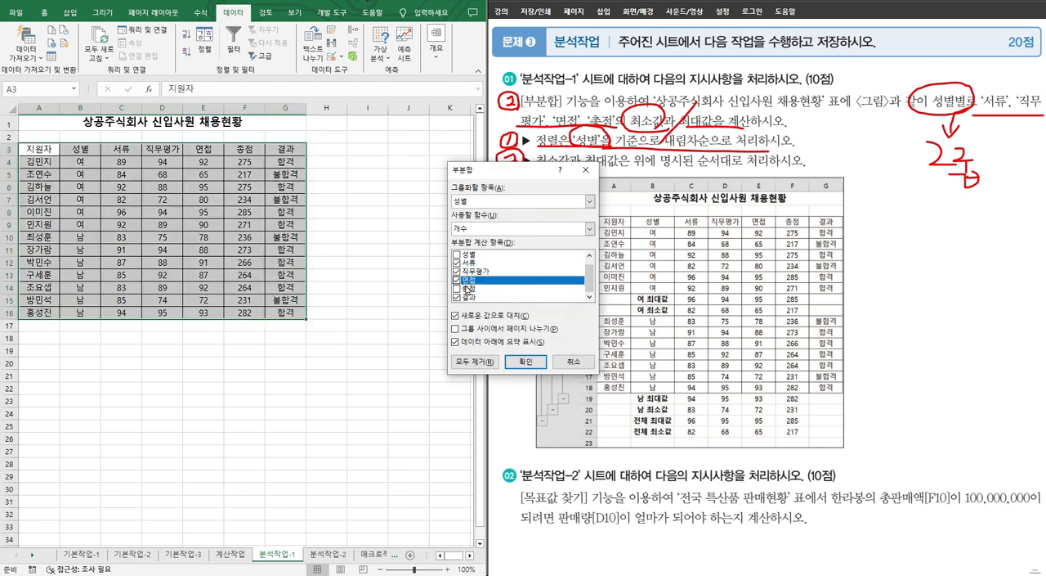
left_click(457, 288)
left_click(457, 297)
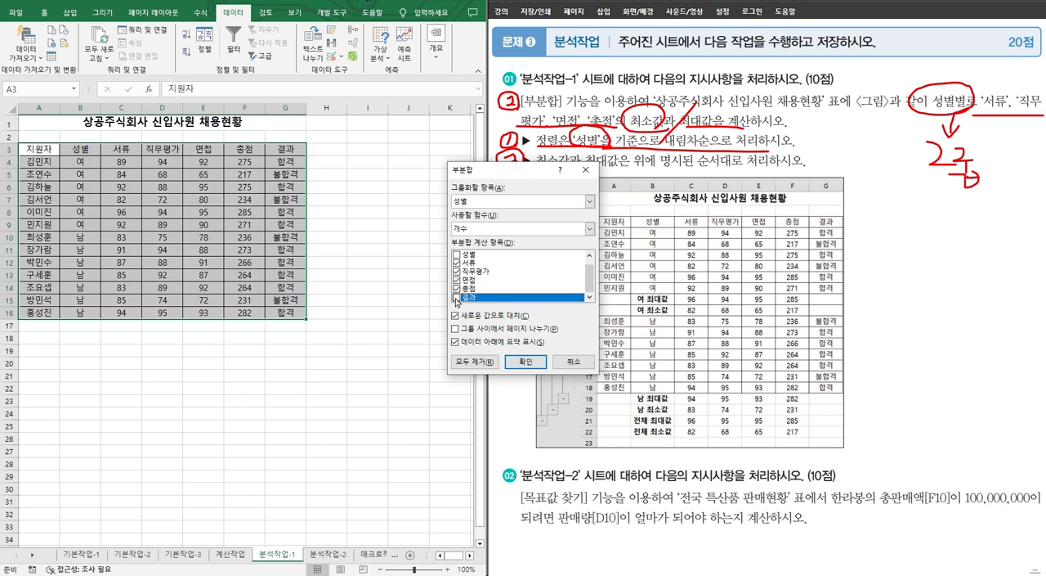
left_click(482, 229)
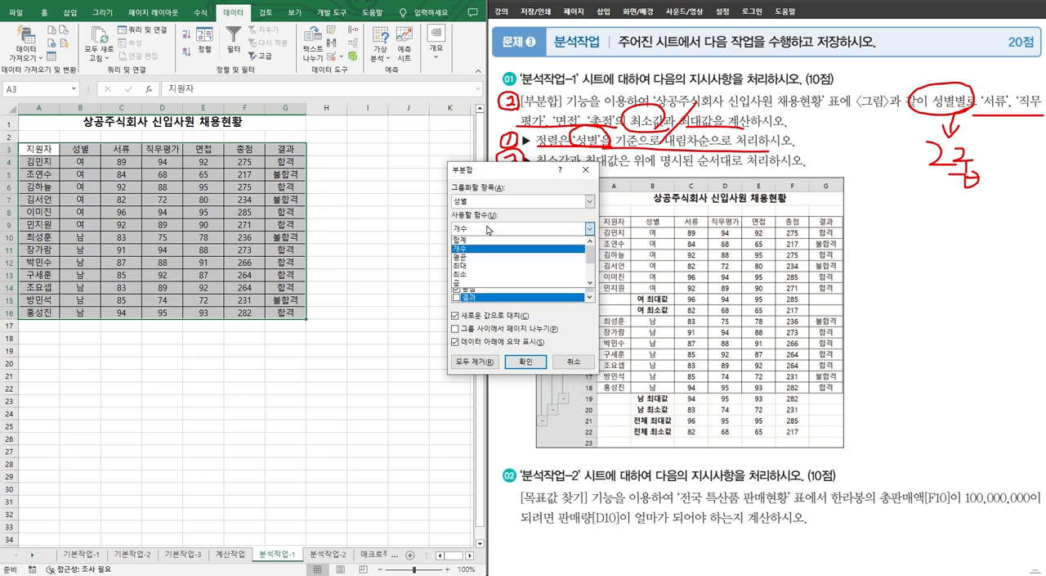
left_click(466, 275)
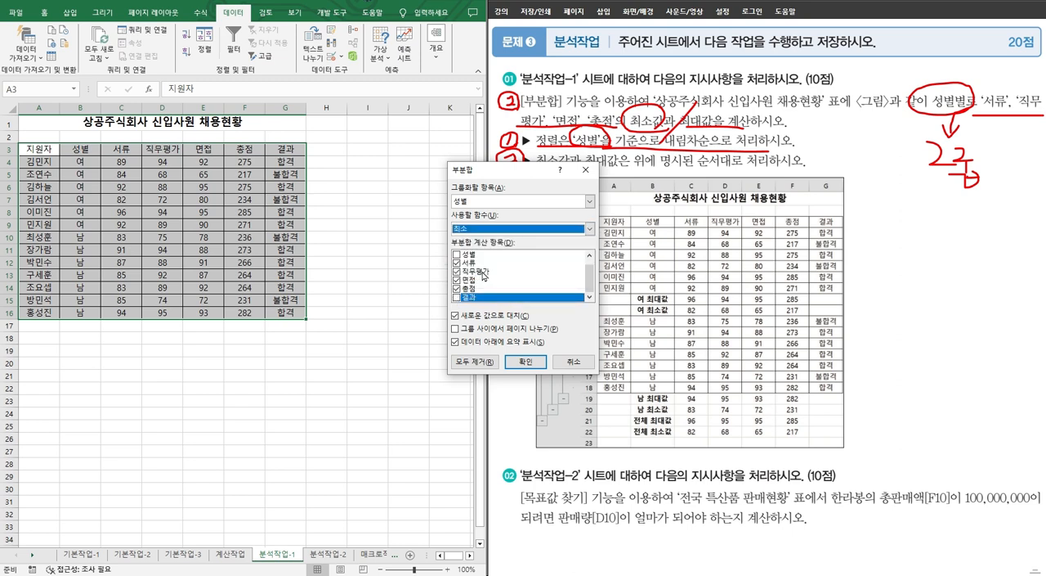
left_click(524, 361)
Step: Add a 최대 subtotal by 성별 without replacing the existing one, and underline the processing-order and 최소값/최대값 requirements on the problem sheet
left_click(437, 41)
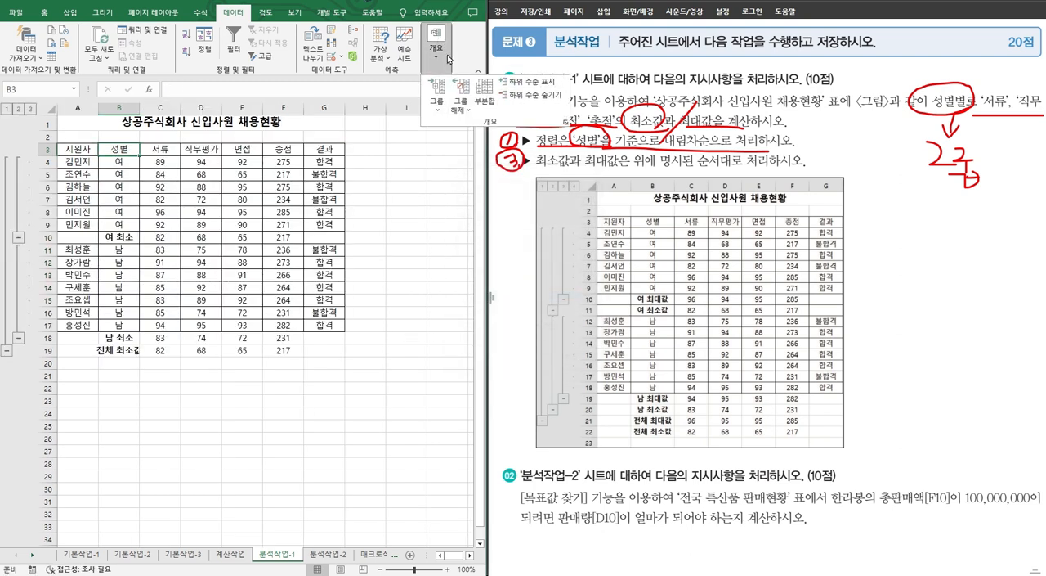
left_click(492, 96)
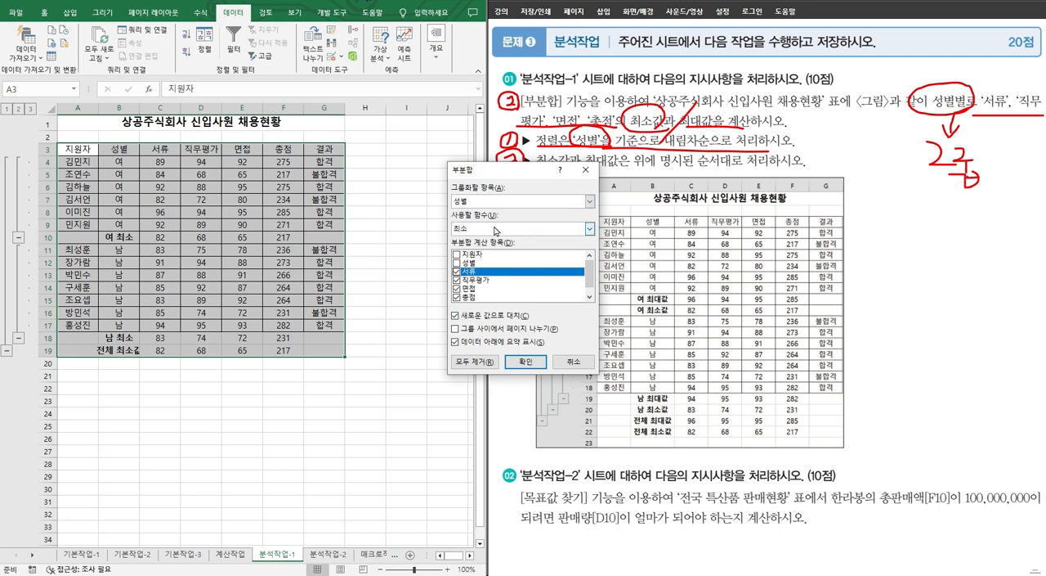
left_click(590, 229)
left_click(479, 270)
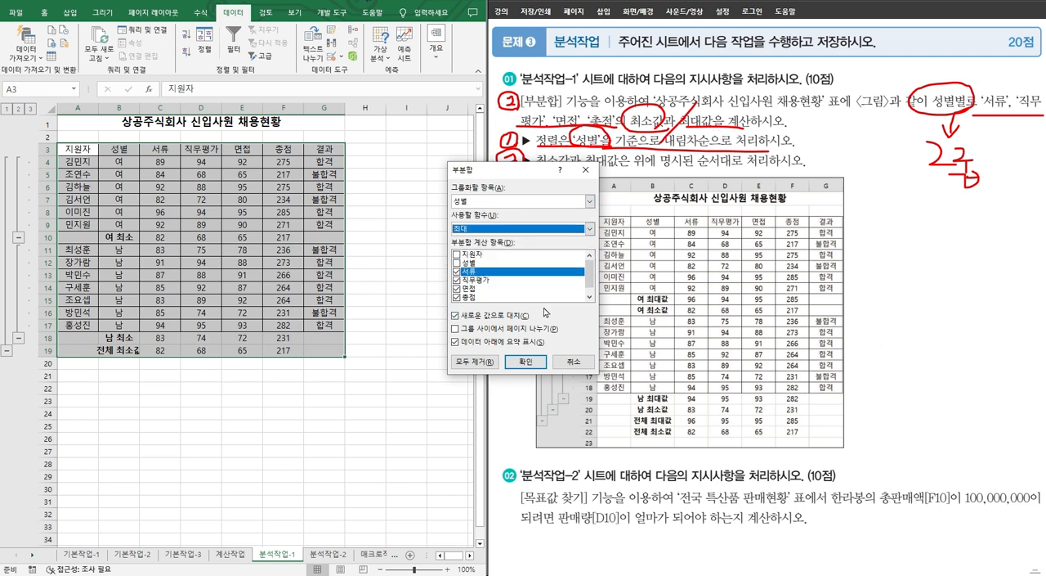
left_click(512, 317)
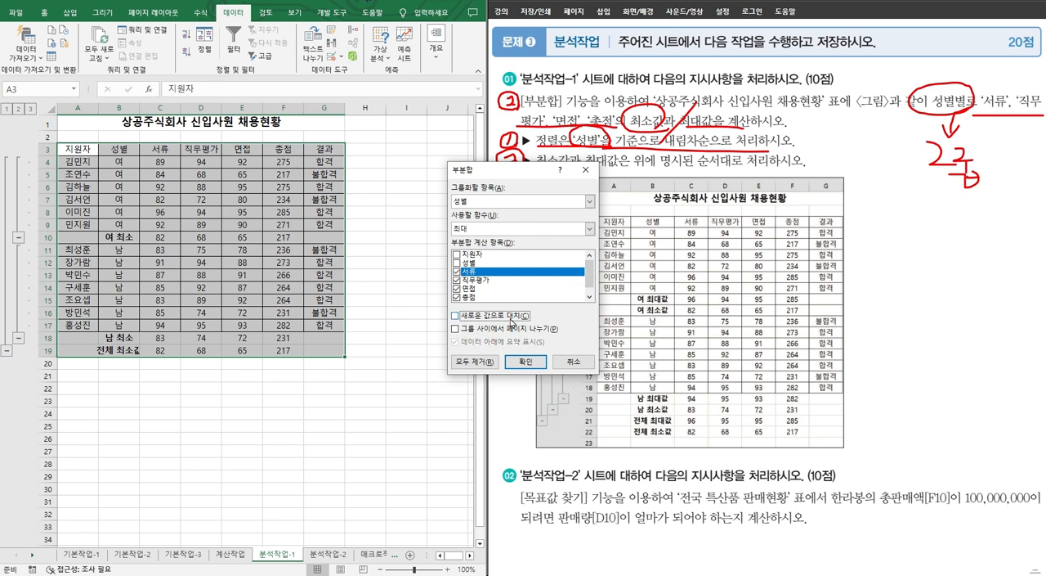
left_click(532, 366)
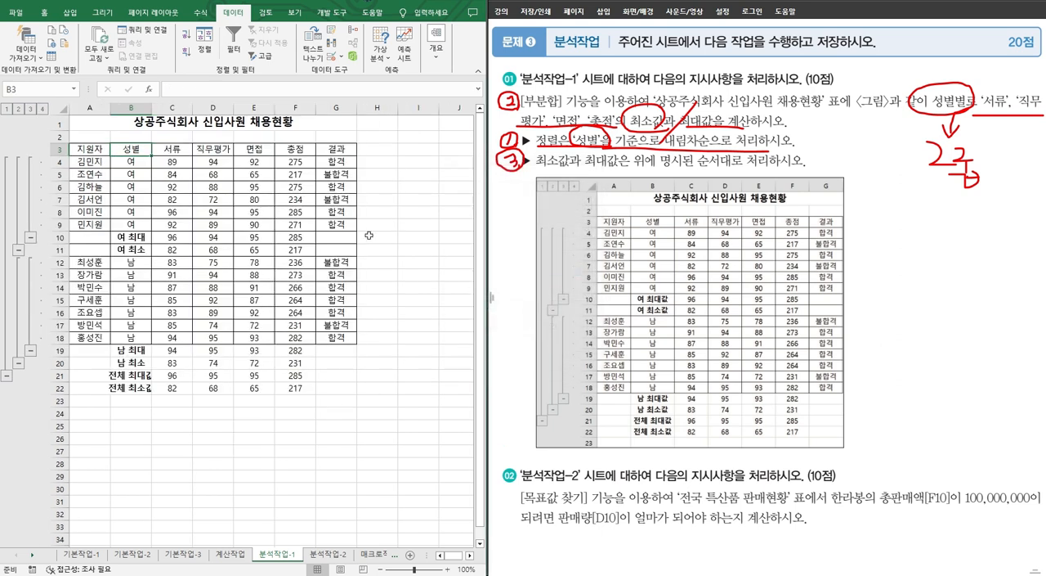
left_click_drag(604, 170, 768, 169)
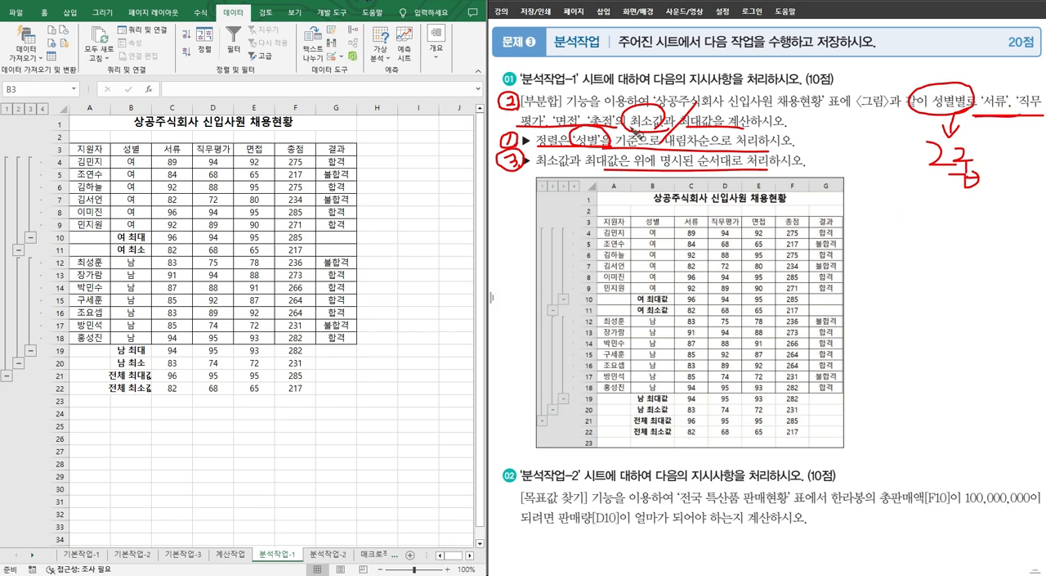
left_click_drag(637, 134, 750, 133)
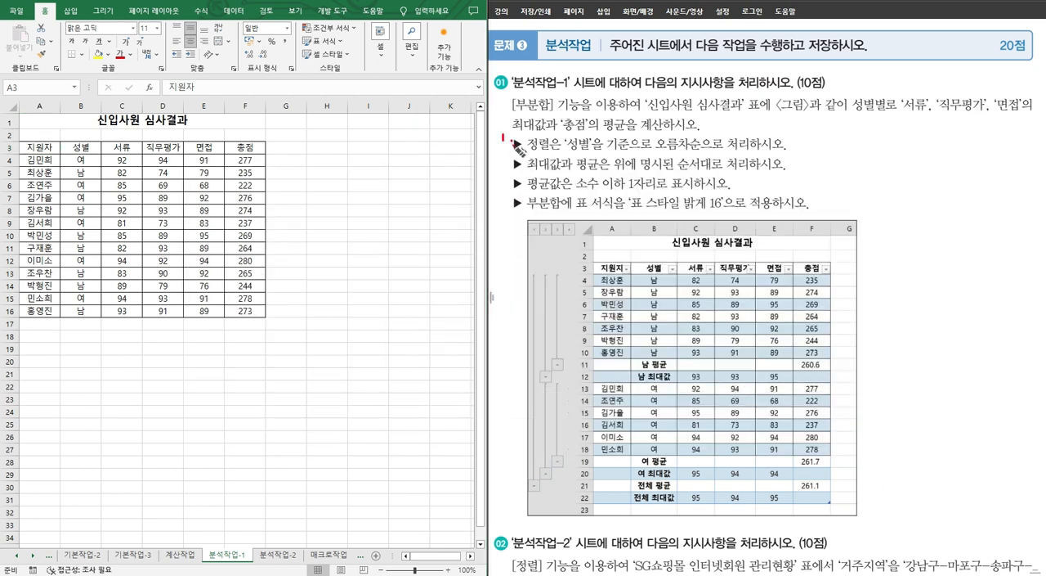
Step: Number the 신입사원 심사결과 tasks 1 to 5 on the problem sheet, then circle 성별 and underline the ascending sort requirement
mouse_move(500, 149)
left_mouse_down()
mouse_move(504, 133)
mouse_move(510, 150)
left_mouse_up()
mouse_move(497, 99)
left_mouse_down()
mouse_move(508, 103)
mouse_move(494, 114)
mouse_move(513, 95)
left_mouse_up()
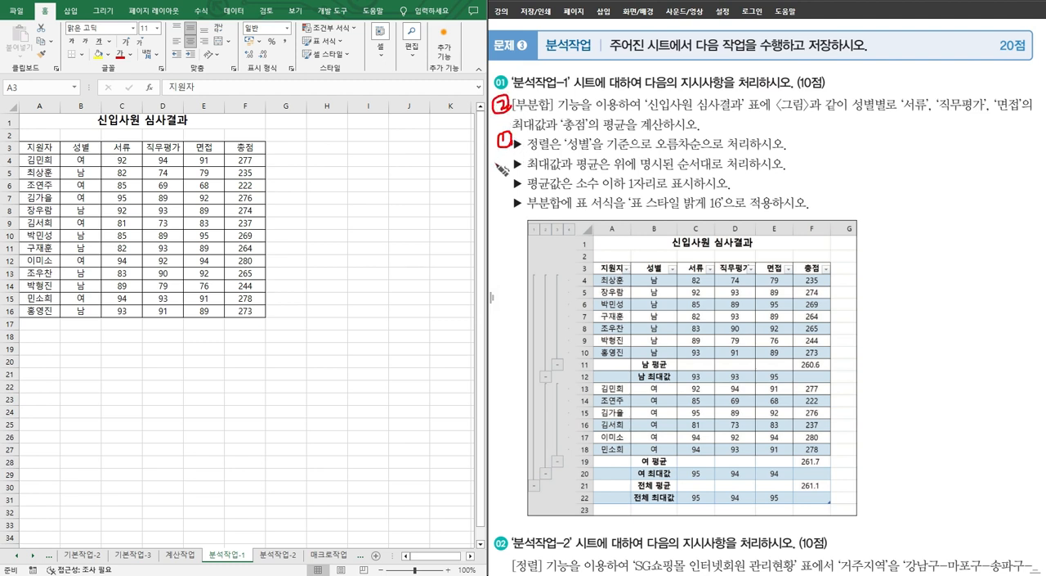
mouse_move(503, 159)
left_mouse_down()
mouse_move(512, 185)
mouse_move(501, 211)
mouse_move(510, 202)
left_mouse_up()
mouse_move(527, 152)
left_mouse_down()
mouse_move(588, 152)
mouse_move(600, 138)
mouse_move(575, 152)
left_mouse_up()
left_click_drag(604, 152, 763, 153)
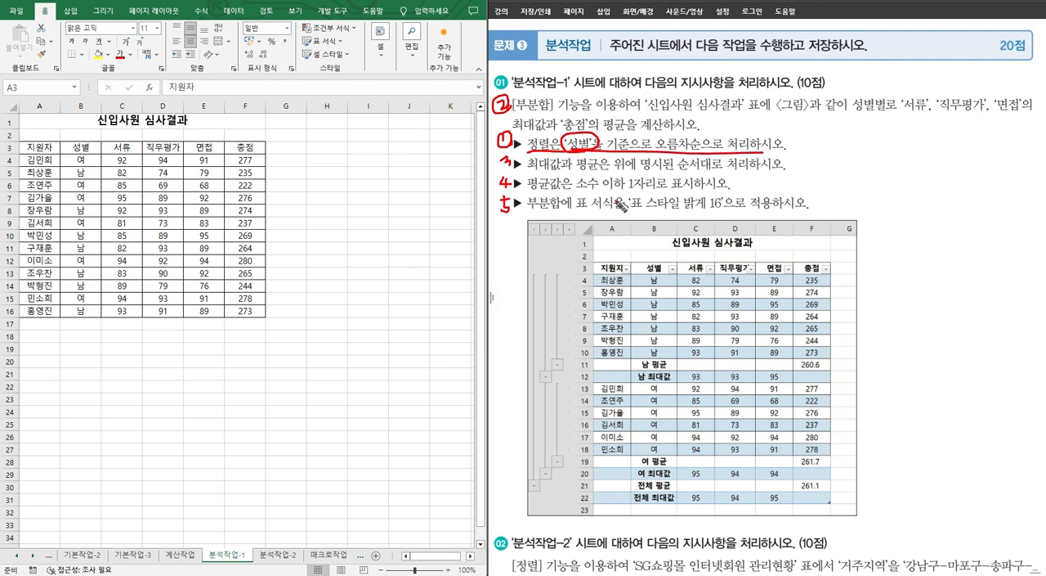
Step: Sort the 신입사원 심사결과 table by 성별 in ascending order
left_click(85, 146)
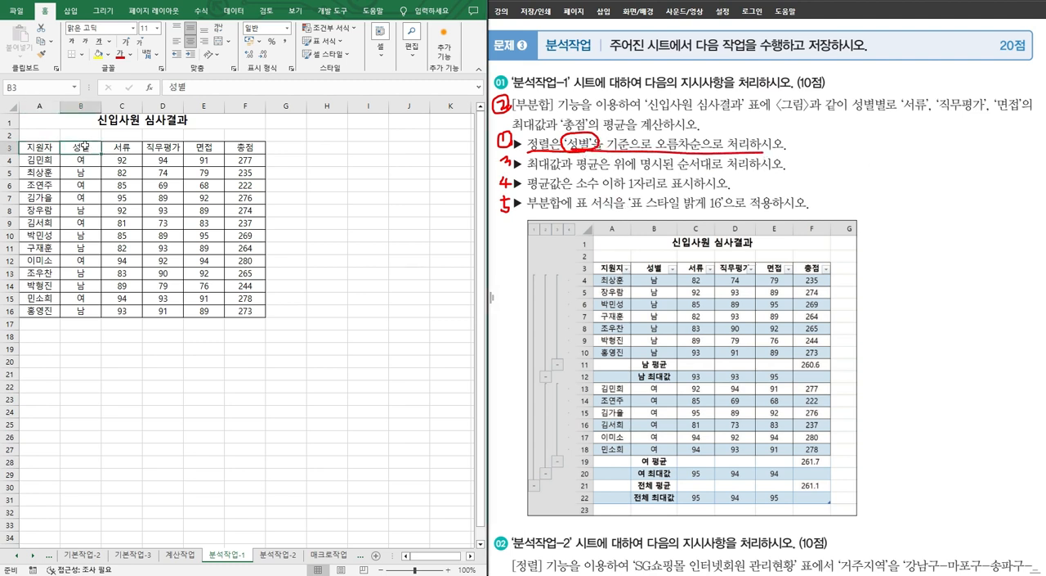
left_click(233, 12)
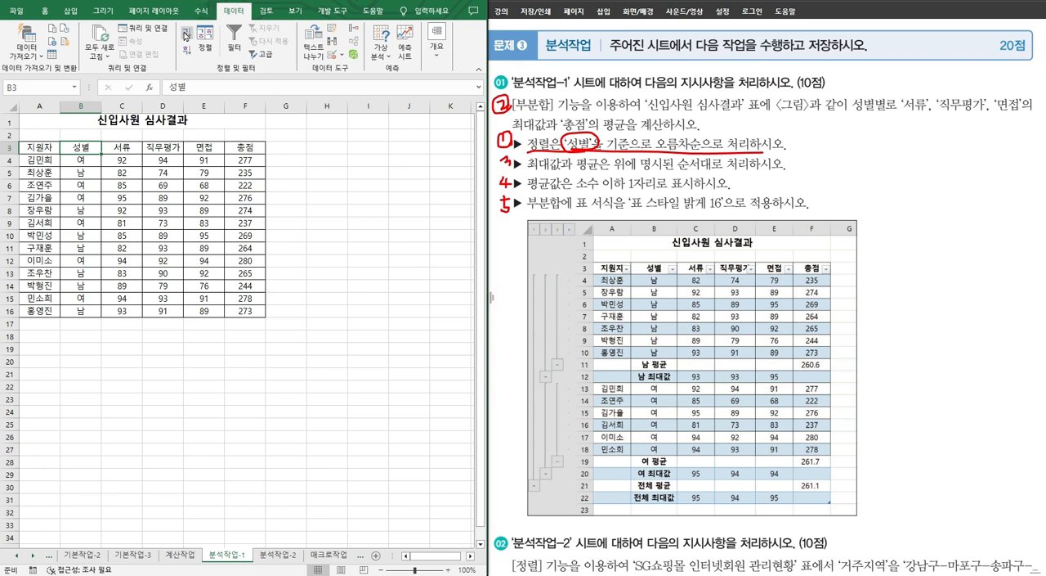
left_click(186, 31)
Step: Start a subtotal for the 신입사원 심사결과 table, circle its 성별별 requirement, and group the subtotal by 성별
left_click(437, 37)
left_click(486, 85)
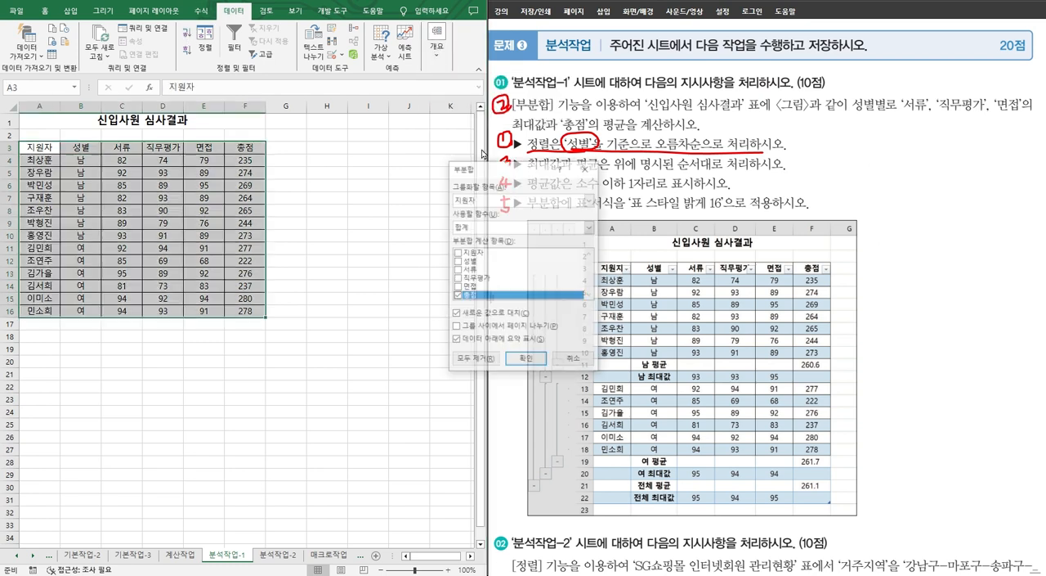
mouse_move(899, 116)
left_mouse_down()
mouse_move(847, 108)
mouse_move(887, 124)
mouse_move(861, 156)
mouse_move(896, 152)
left_mouse_up()
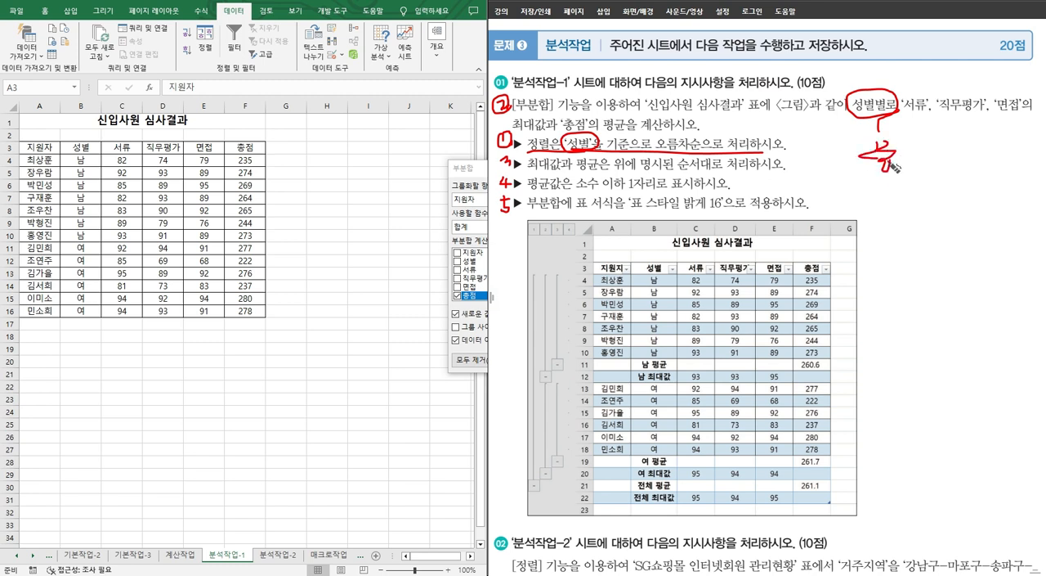
left_click(480, 200)
left_click(479, 219)
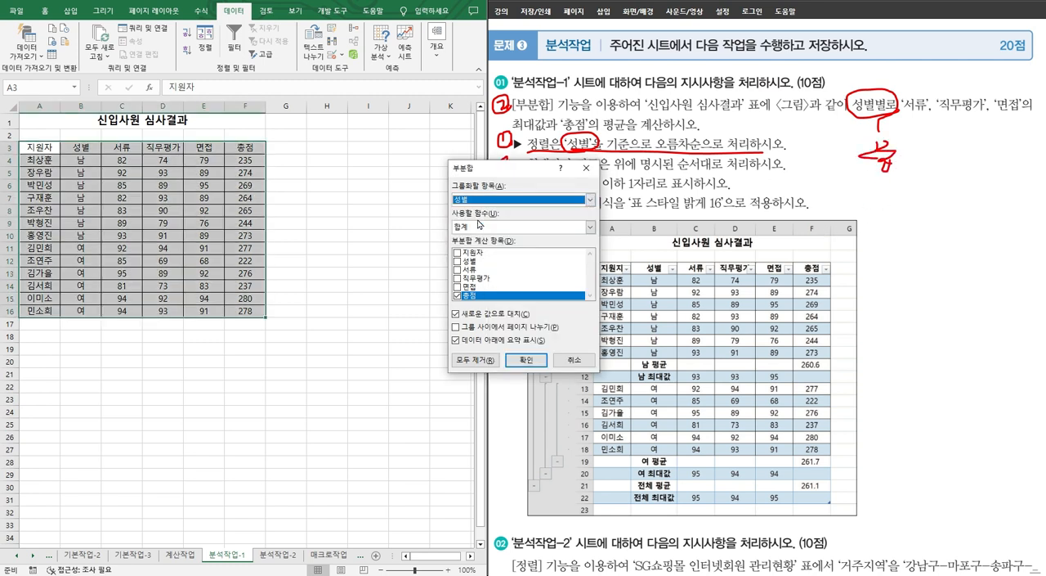
Step: Mark the required fields and 최대값 on the problem sheet, and choose 서류, 직무평가 and 면접 instead of 총점 as subtotal items
mouse_move(917, 78)
left_mouse_down()
mouse_move(926, 96)
mouse_move(936, 79)
mouse_move(959, 92)
mouse_move(972, 73)
mouse_move(1018, 72)
left_mouse_up()
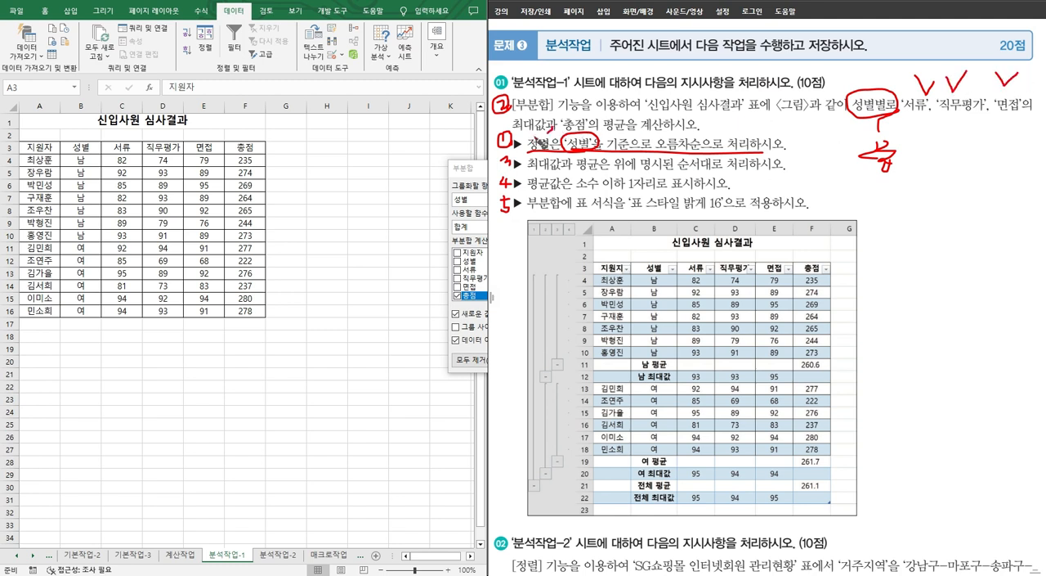
mouse_move(533, 136)
left_mouse_down()
mouse_move(545, 131)
mouse_move(529, 151)
left_mouse_up()
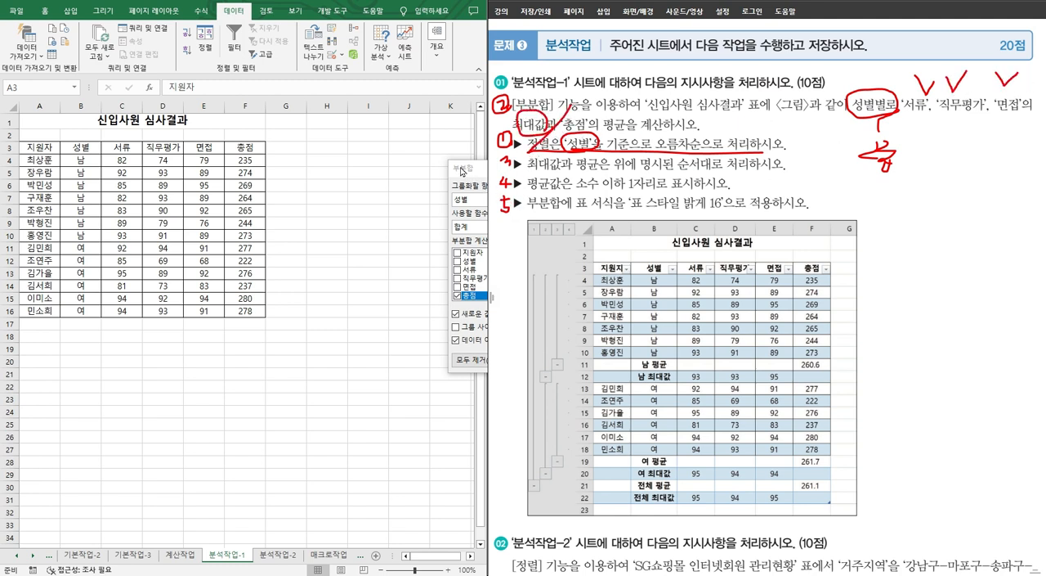
left_click(462, 171)
left_click(458, 271)
left_click(458, 278)
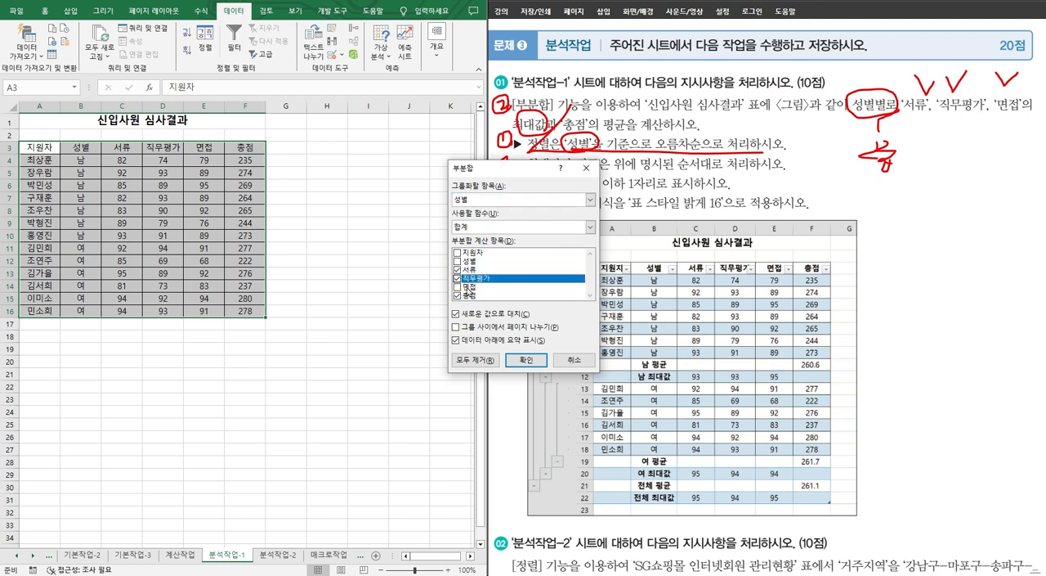
left_click(490, 289)
left_click(457, 297)
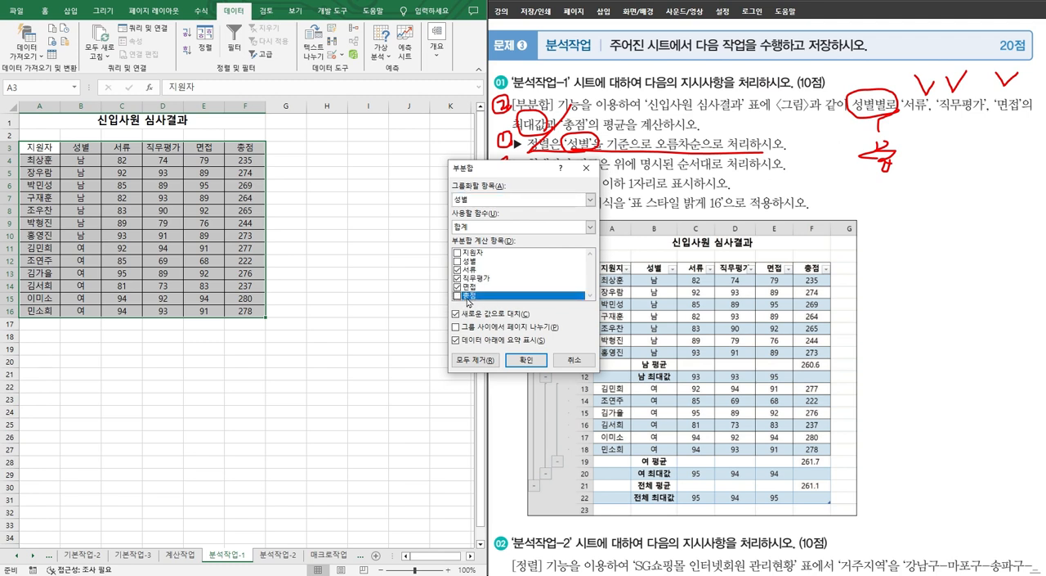
Step: Set the subtotal function to 최대 and apply the 성별 subtotal to the 신입사원 심사결과 table
left_click(470, 227)
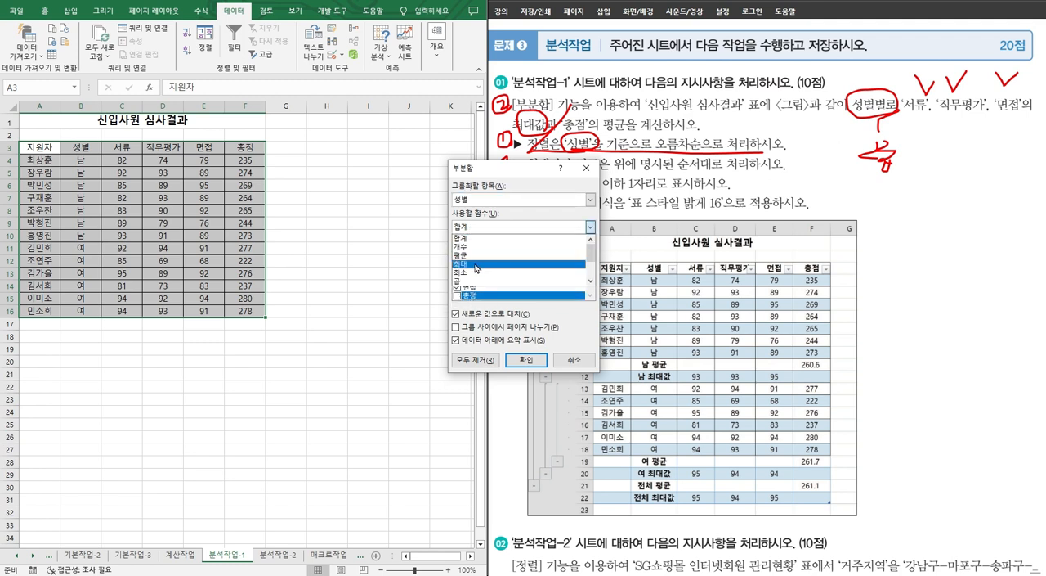
left_click(475, 265)
left_click(526, 360)
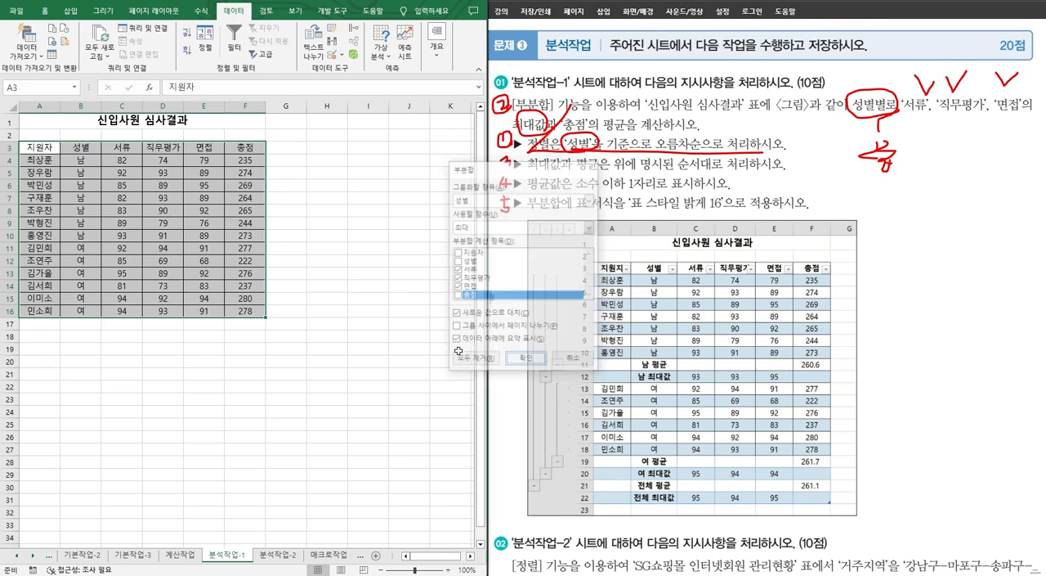
Step: Start a second 성별 subtotal, mark the 총점 평균 requirement, and choose only 총점 instead of 서류, 직무평가 and 면접
left_click(450, 66)
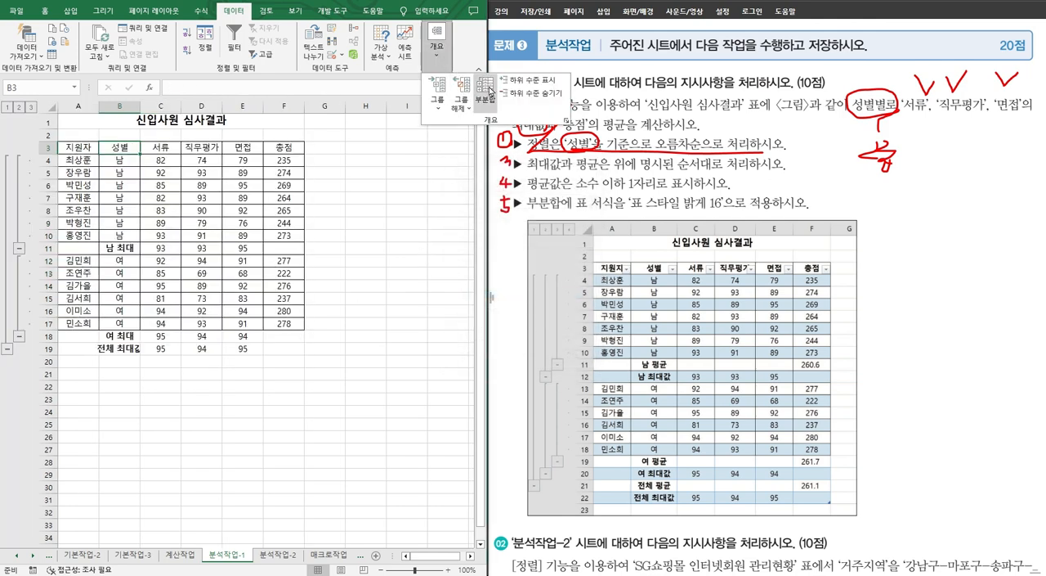
left_click(486, 90)
left_click(596, 143)
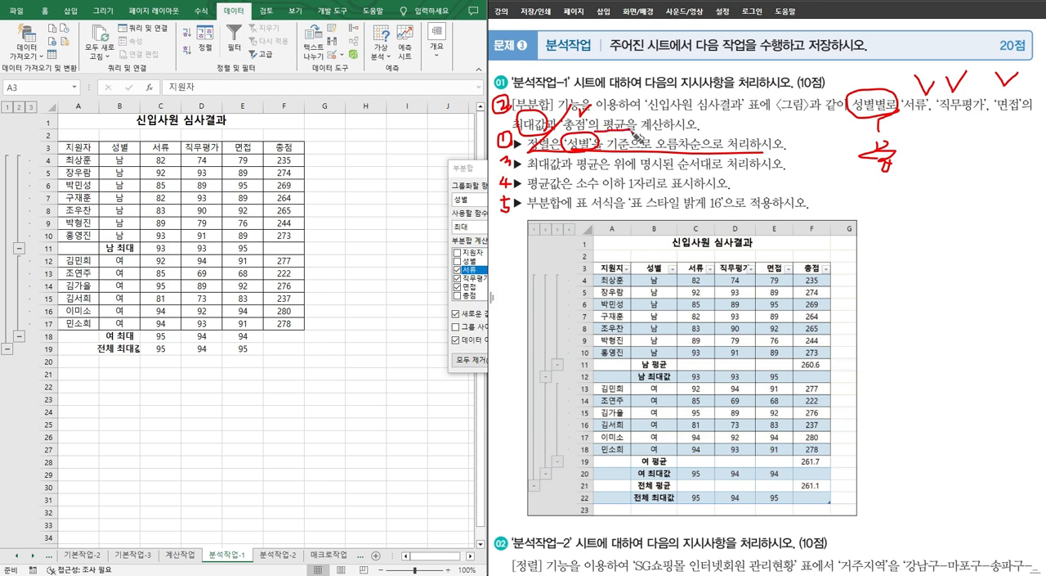
left_click(474, 175)
left_click(481, 229)
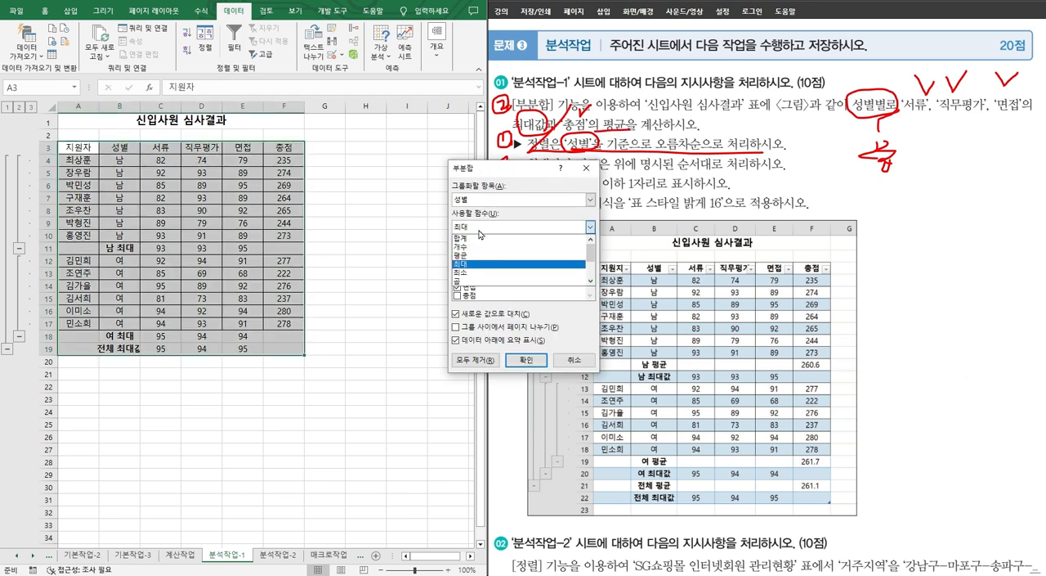
left_click(469, 262)
left_click(457, 270)
left_click(457, 279)
left_click(458, 287)
left_click(458, 296)
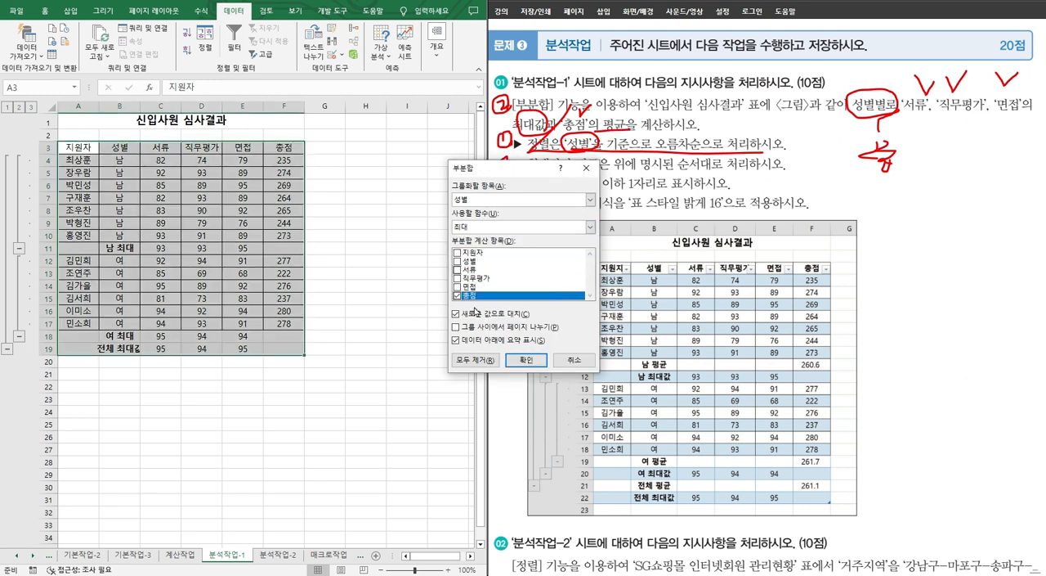
Step: Set the second subtotal's function to 평균 and add it without replacing the existing maximum subtotals
left_click(482, 229)
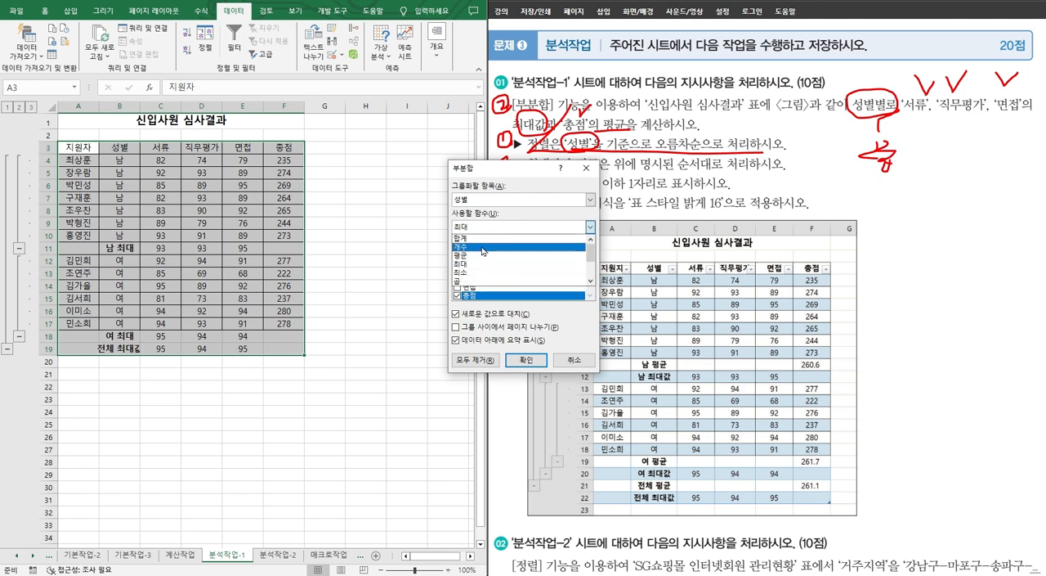
left_click(475, 257)
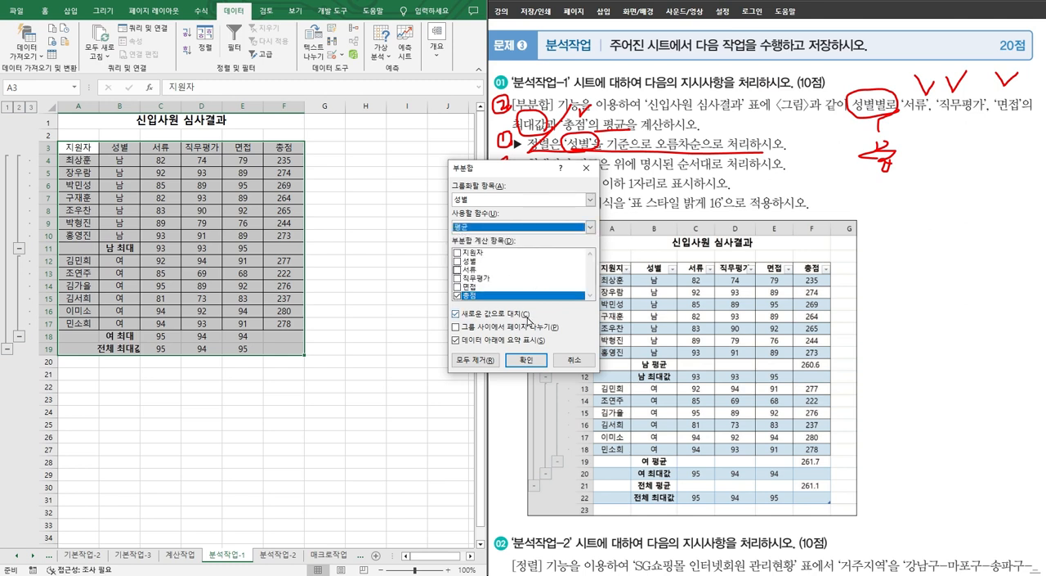
left_click(531, 315)
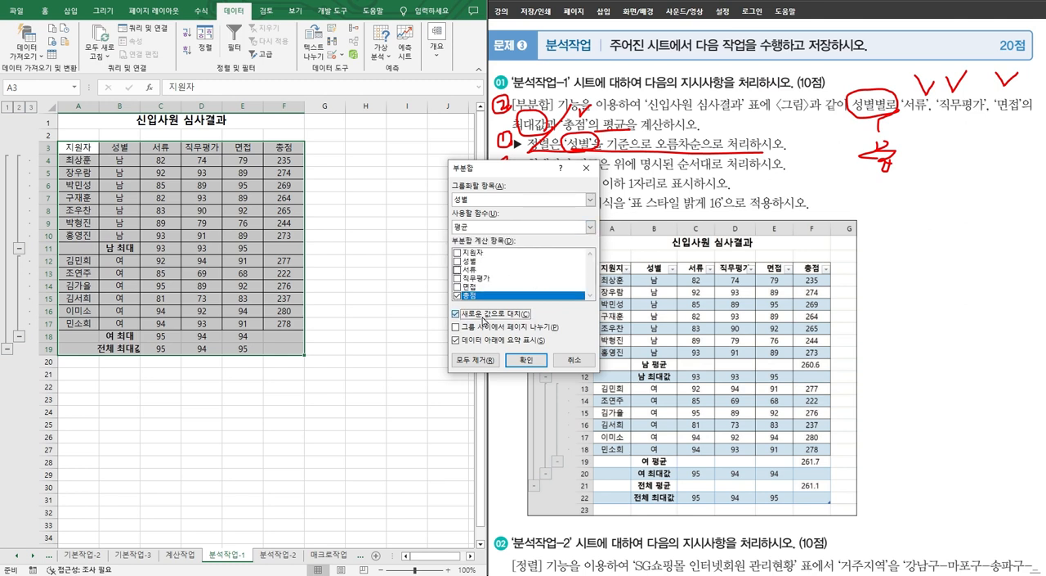
left_click(527, 360)
Step: Underline the calculation order requirement and mark the one-decimal-place requirement for 평균값 on the problem sheet
left_click_drag(546, 175, 767, 175)
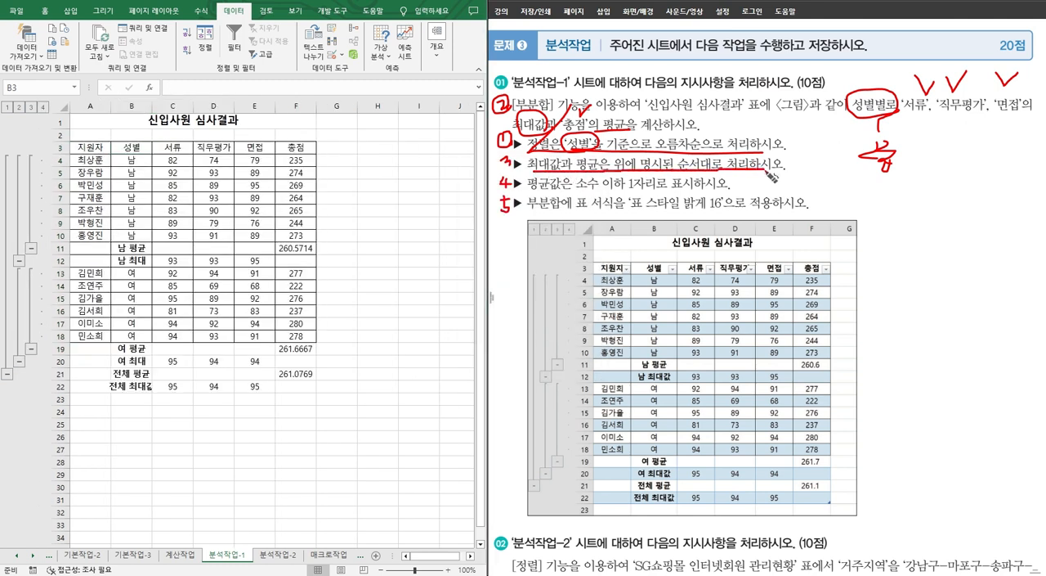
mouse_move(532, 178)
left_mouse_down()
mouse_move(541, 200)
mouse_move(584, 198)
left_mouse_up()
left_click_drag(673, 196, 725, 197)
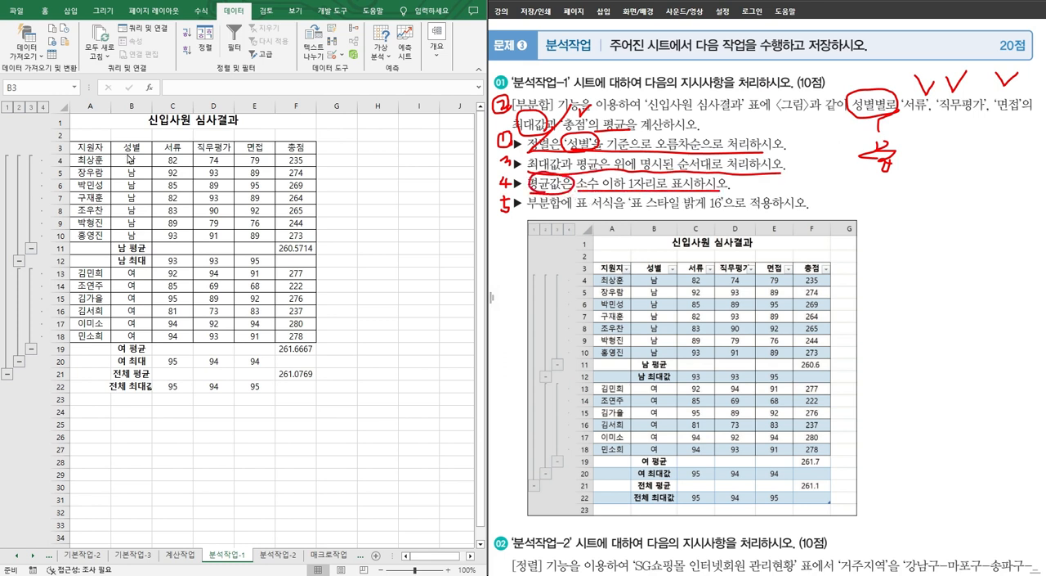
Step: Format the 총점 averages in F11, F19 and F21 as 숫자 with 1 decimal place
left_click(61, 249)
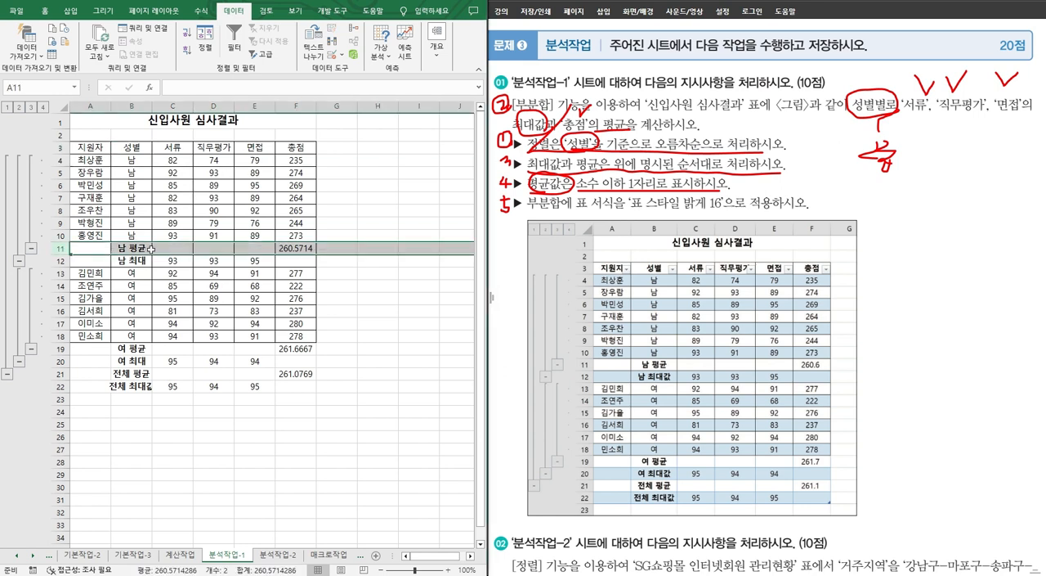
left_click(290, 247)
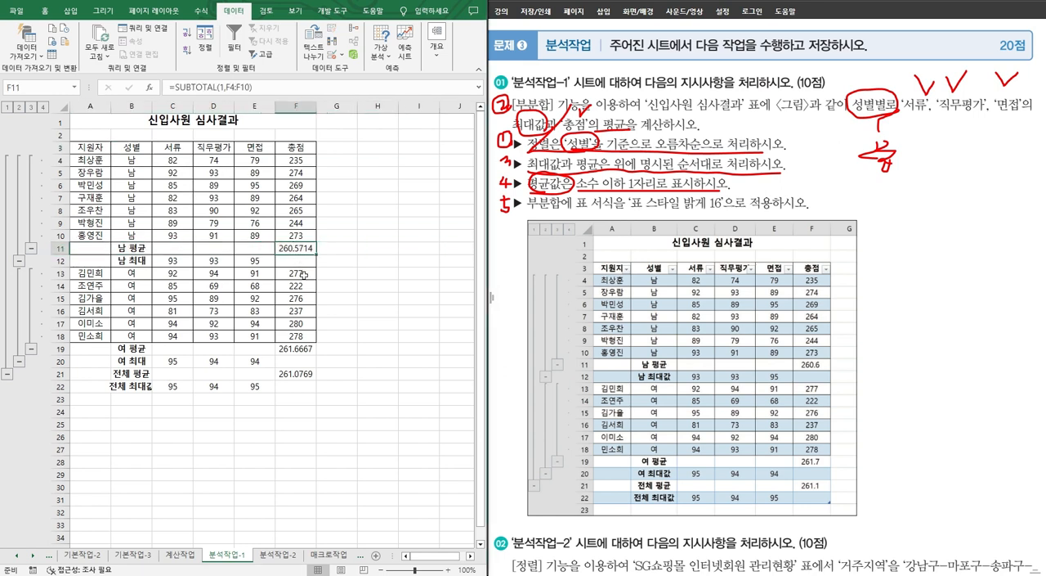
left_click(296, 350, "ctrl")
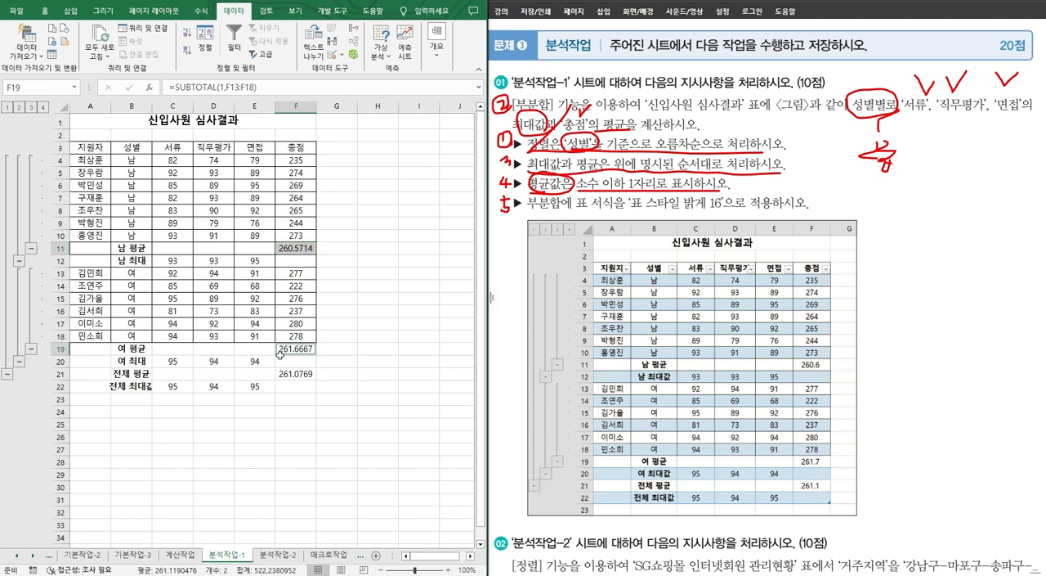
left_click(292, 373, "ctrl")
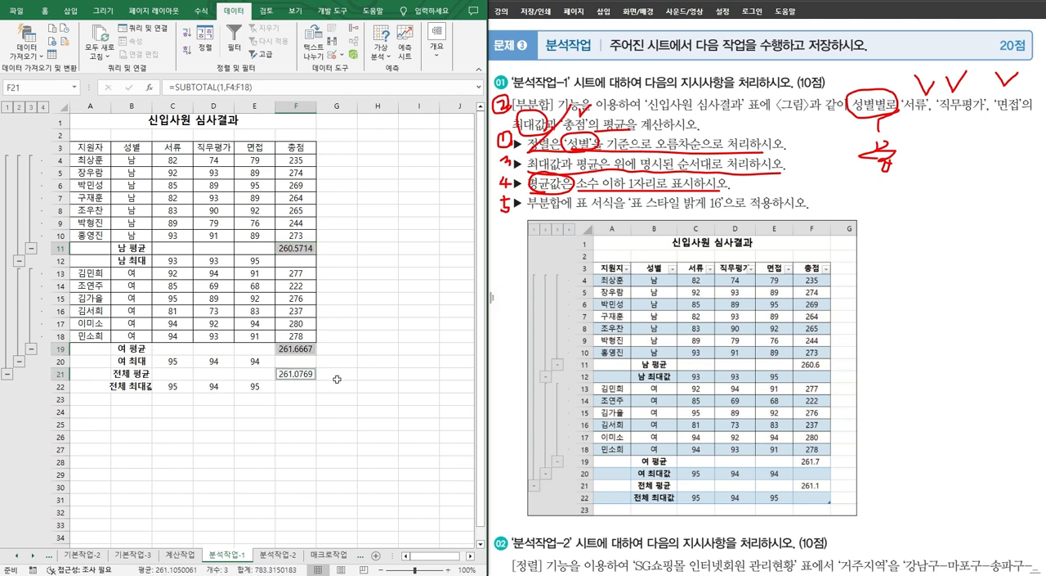
right_click(301, 349)
left_click(331, 270)
left_click(214, 174)
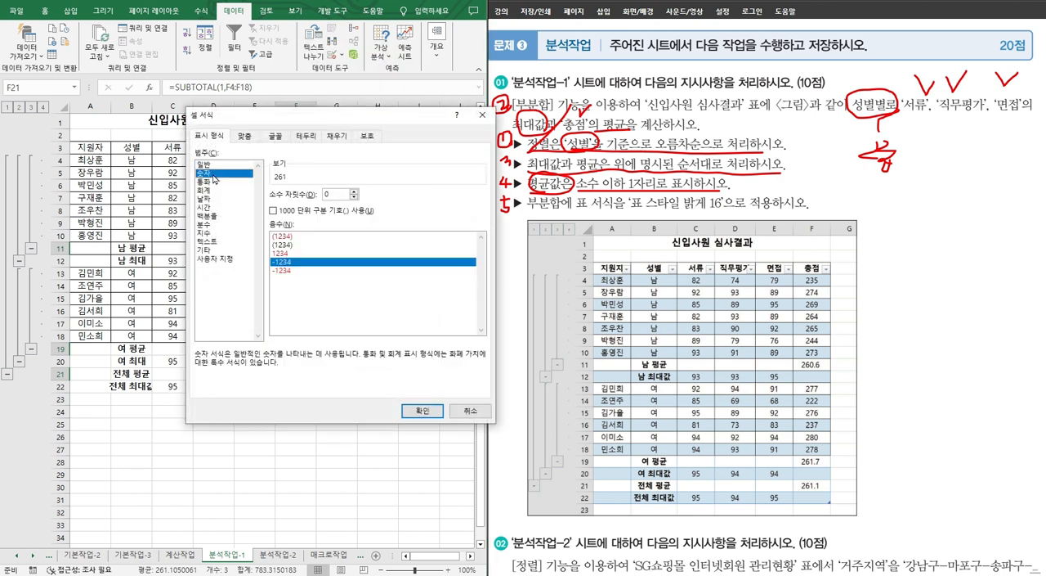
left_click(355, 192)
left_click_drag(327, 116, 472, 120)
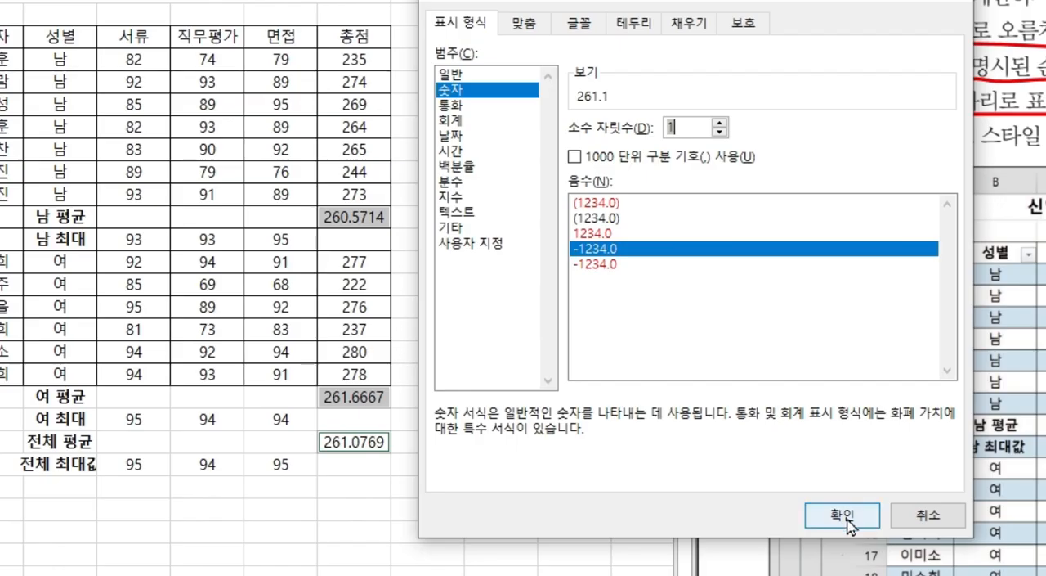
left_click(568, 415)
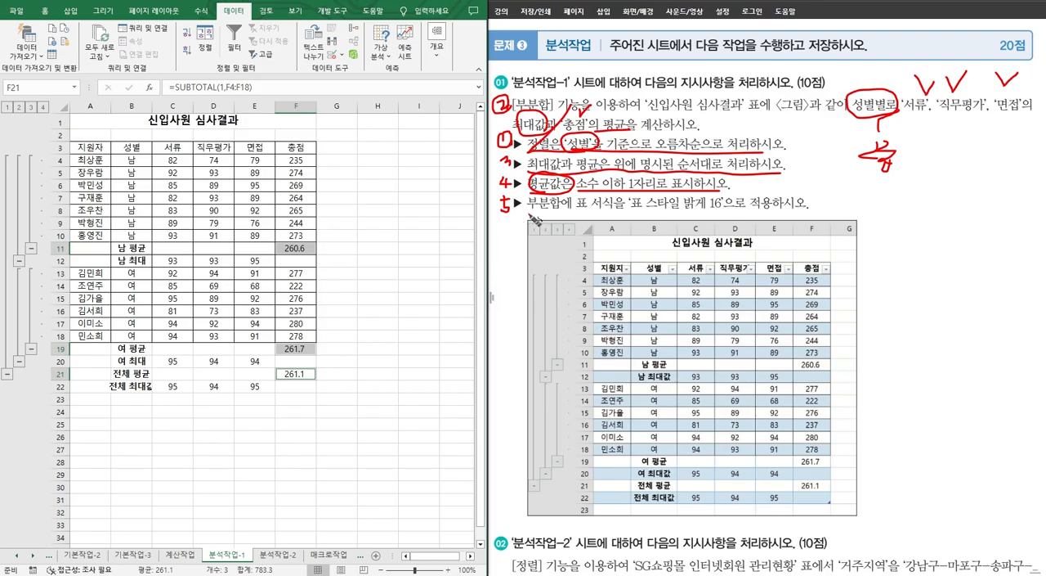
Step: Mark the table format requirement and format A3:F22 as a table with headers using 표 스타일 밝게 16
left_click_drag(534, 215, 719, 214)
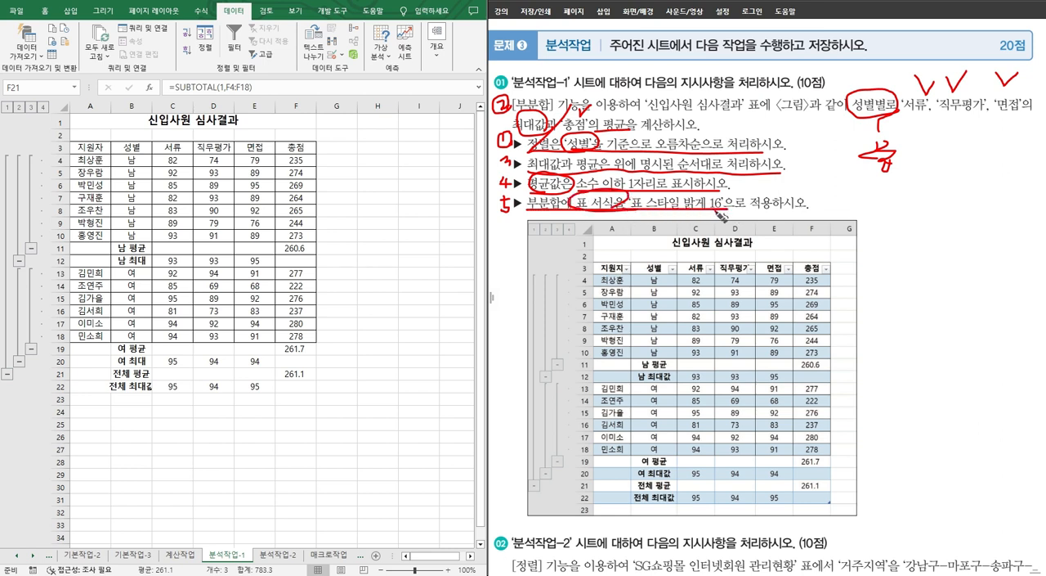
left_click(118, 234)
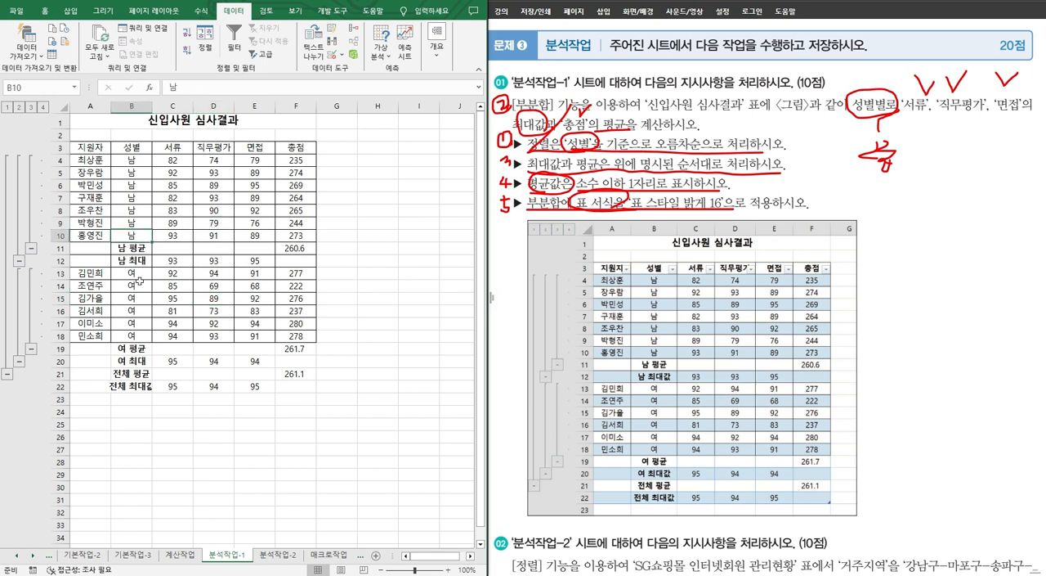
left_click(45, 11)
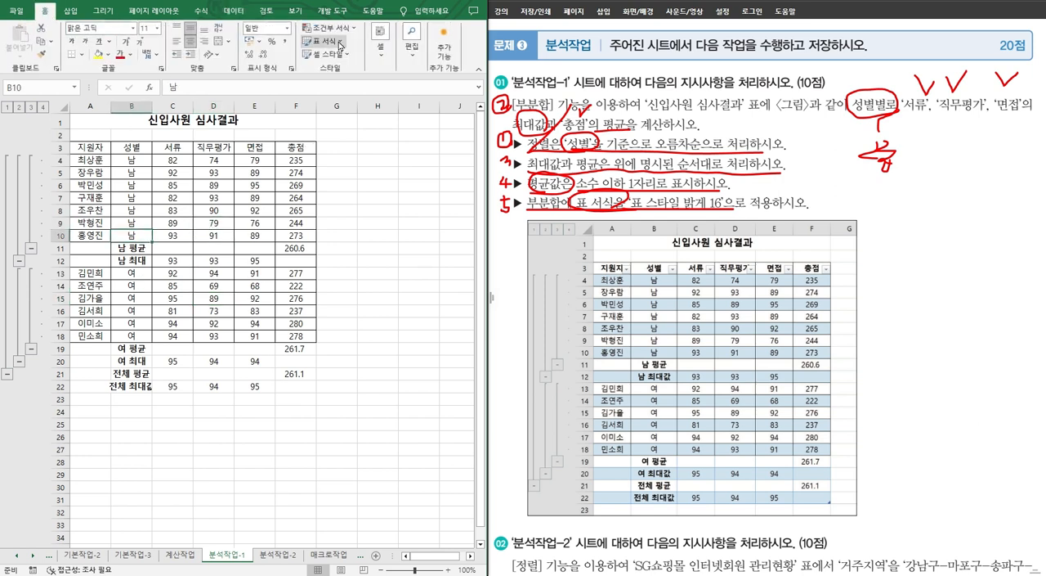
left_click_drag(86, 147, 285, 387)
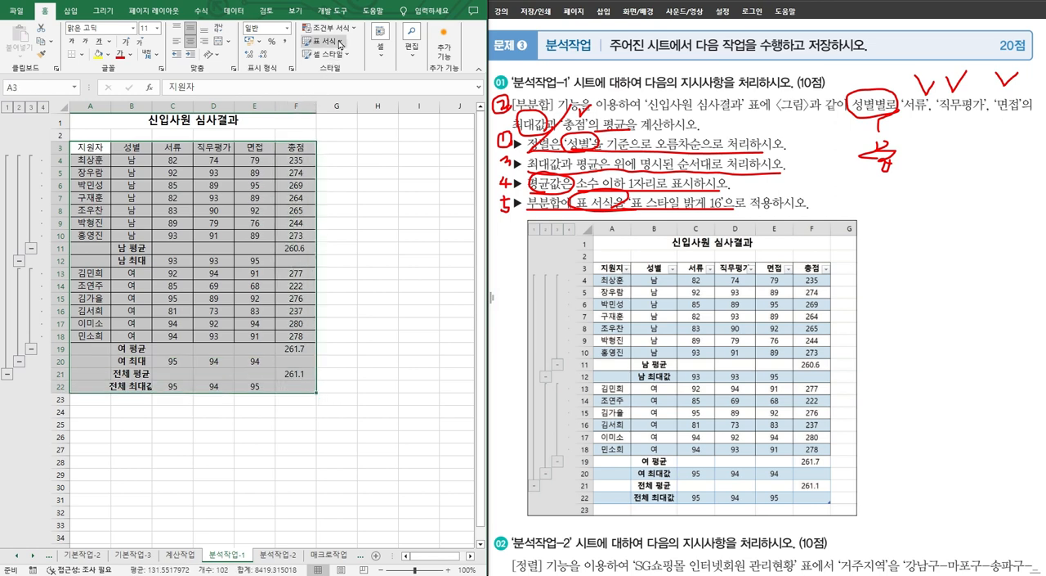
left_click(340, 42)
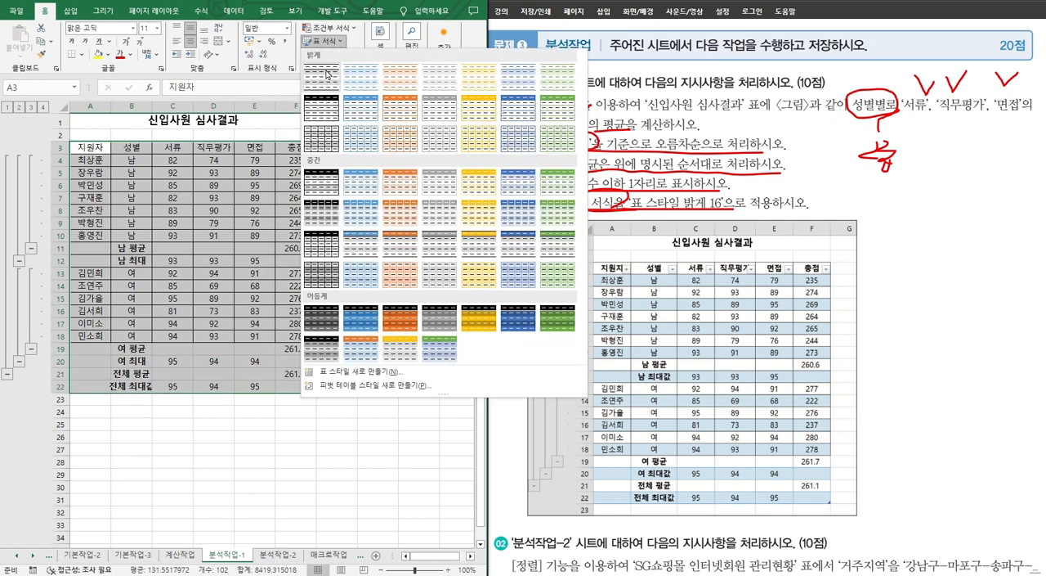
left_click(361, 138)
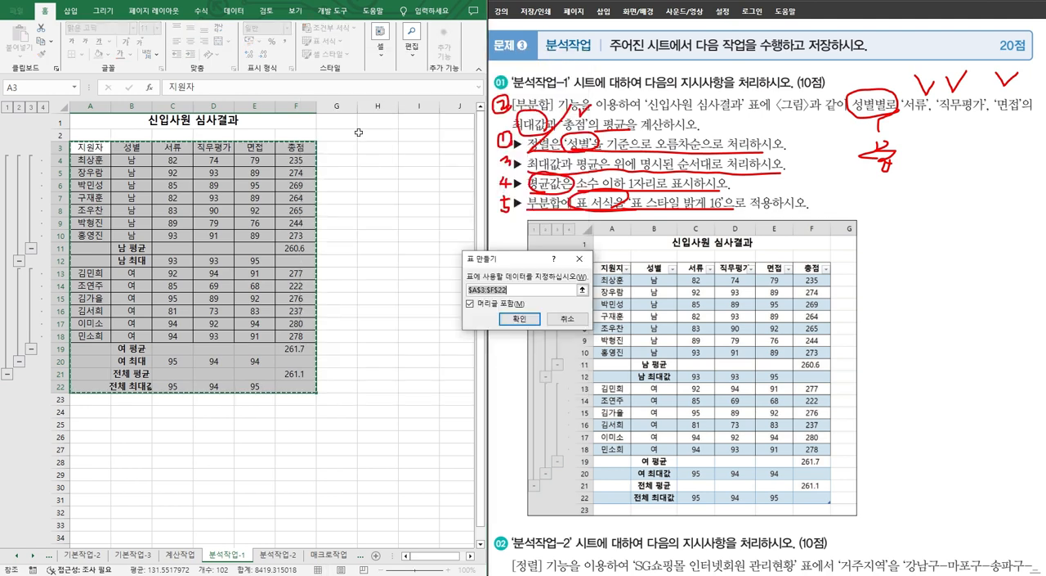
left_click(516, 327)
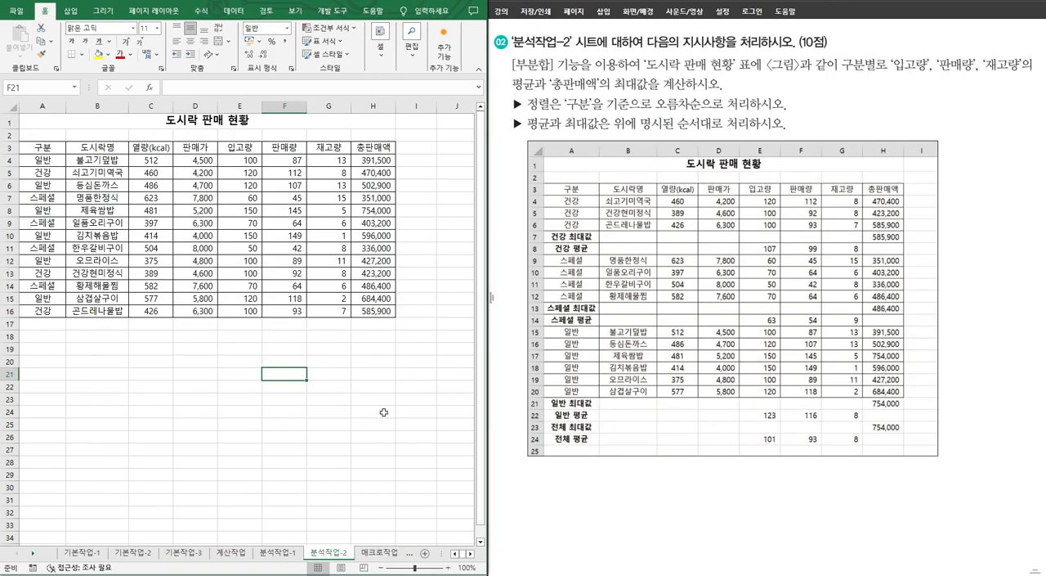
Step: Number the 도시락 판매 현황 tasks 1 to 3 on the problem sheet and mark the ascending sort by 구분
left_click_drag(503, 99, 511, 108)
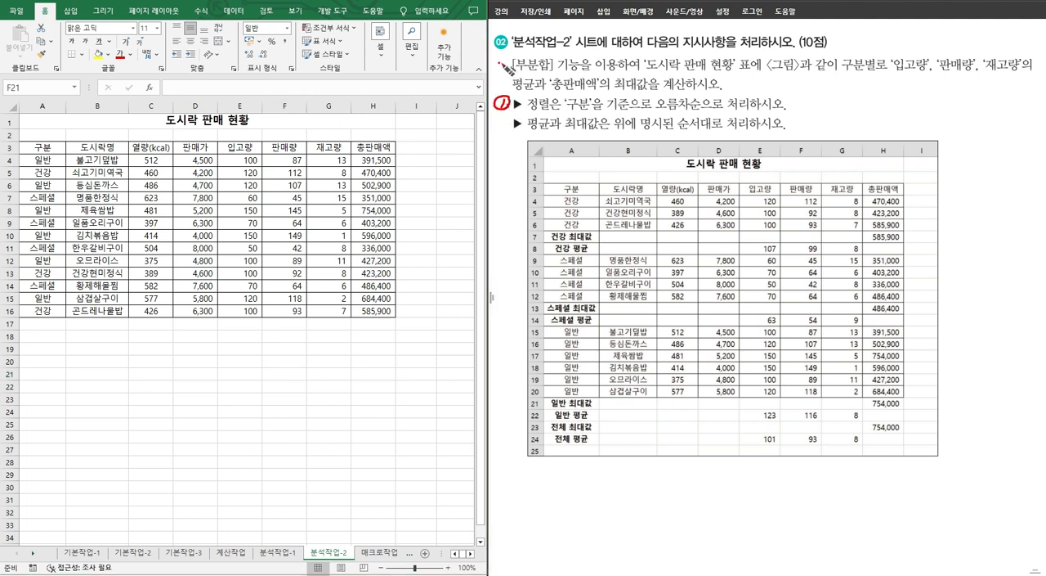
mouse_move(498, 63)
left_mouse_down()
mouse_move(507, 71)
mouse_move(495, 76)
mouse_move(513, 60)
left_mouse_up()
mouse_move(501, 121)
left_mouse_down()
mouse_move(507, 148)
mouse_move(496, 121)
mouse_move(610, 122)
mouse_move(572, 95)
mouse_move(597, 122)
mouse_move(696, 126)
left_mouse_up()
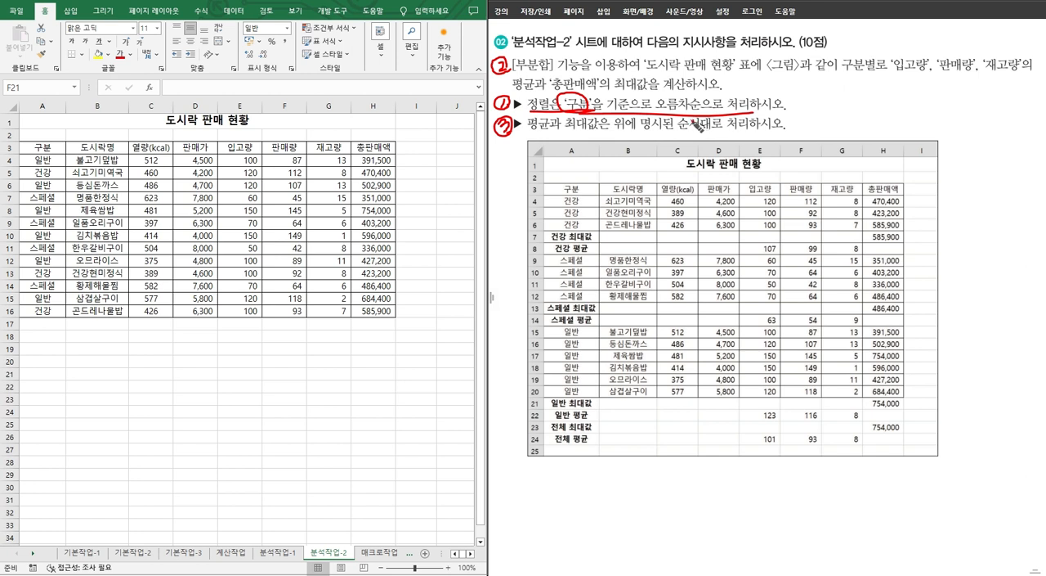
Step: Sort the 도시락 판매 현황 table by 구분 in ascending order
left_click(47, 148)
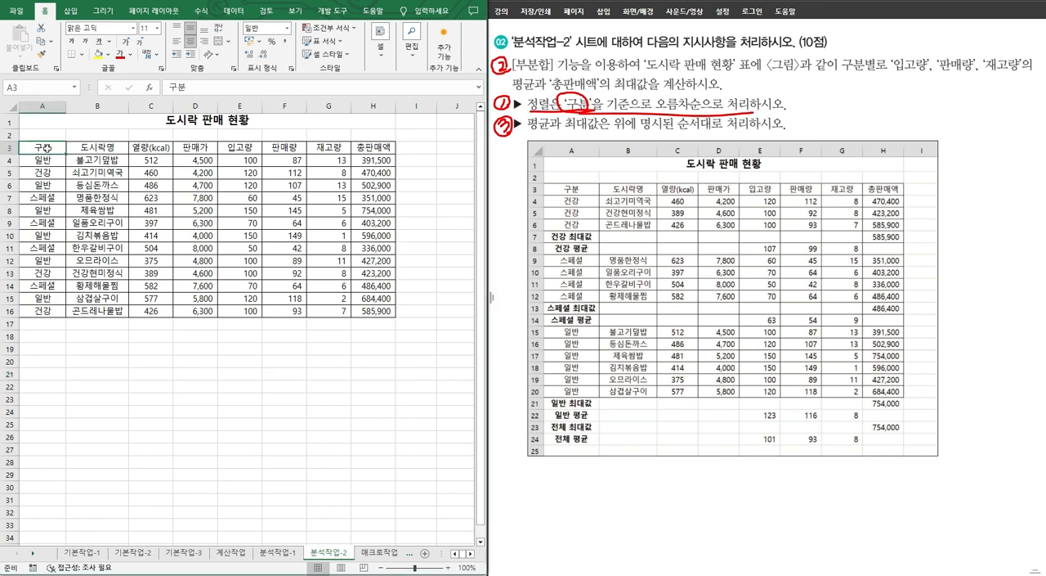
left_click(234, 11)
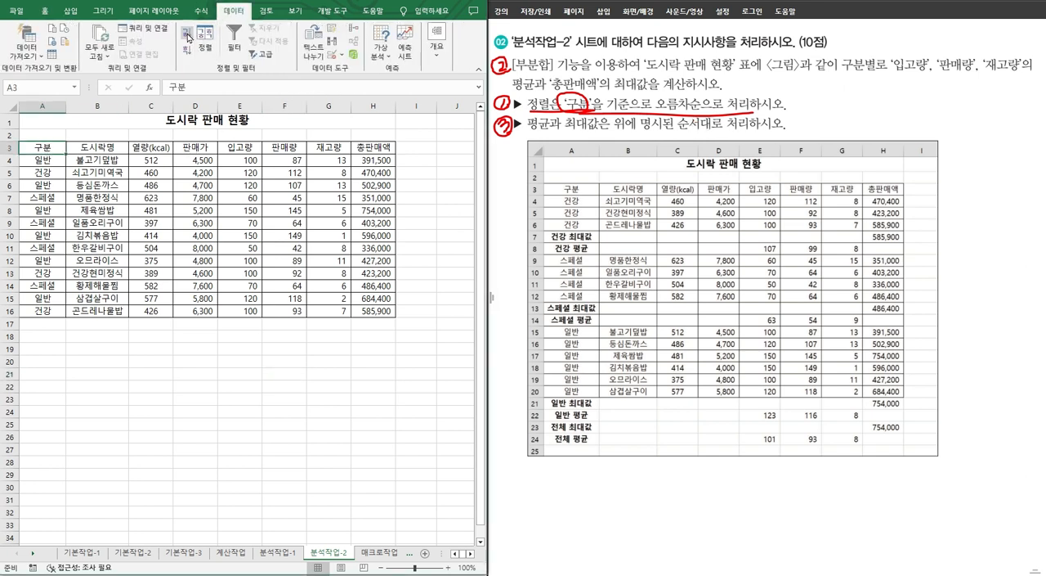
left_click(188, 34)
Step: Start a subtotal for the 도시락 판매 현황 table, circle its 구분별 requirement, and group the subtotal by 구분
left_click(437, 41)
left_click(495, 90)
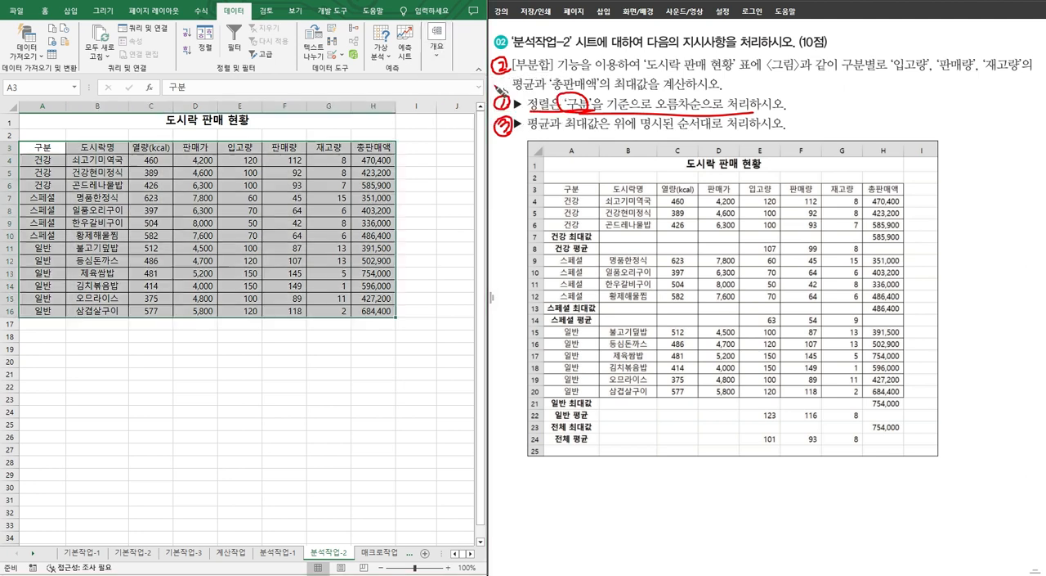
mouse_move(857, 83)
left_mouse_down()
mouse_move(872, 46)
mouse_move(882, 80)
mouse_move(847, 123)
mouse_move(855, 106)
mouse_move(878, 123)
mouse_move(861, 133)
left_mouse_up()
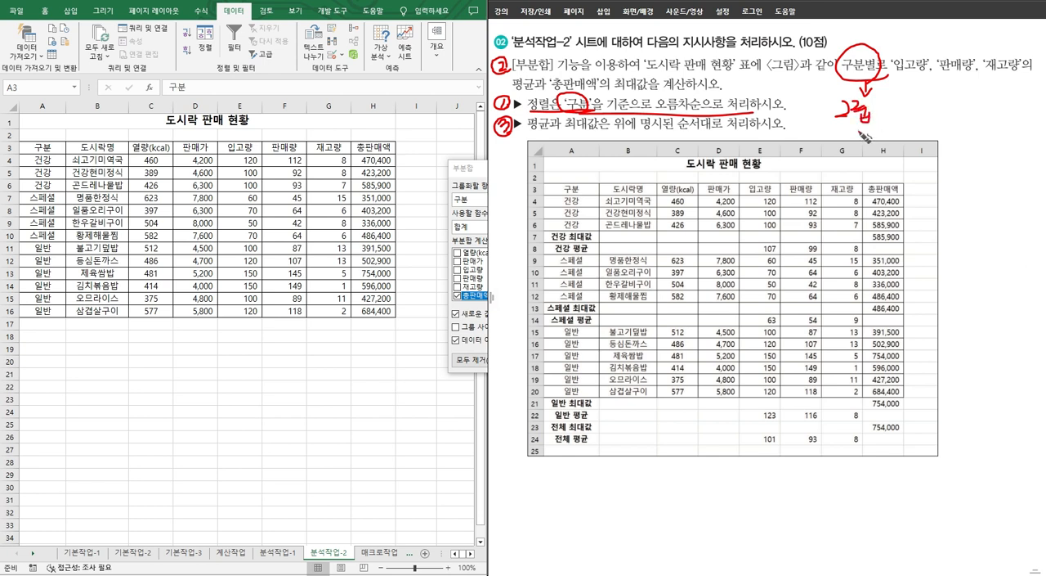
left_click(474, 202)
Step: Mark the required fields and 평균 on the problem sheet, and choose 입고량, 판매량 and 재고량 instead of 총판매액 as subtotal items
left_click_drag(899, 41, 1012, 34)
left_click_drag(559, 71, 546, 101)
left_click(481, 278)
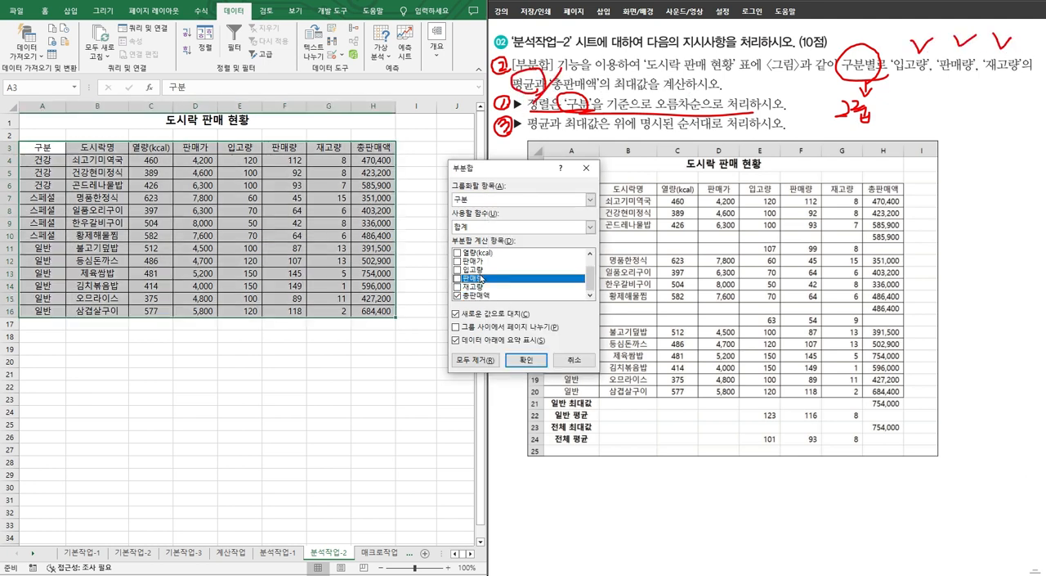
left_click(456, 270)
left_click(456, 278)
left_click(457, 287)
left_click(456, 296)
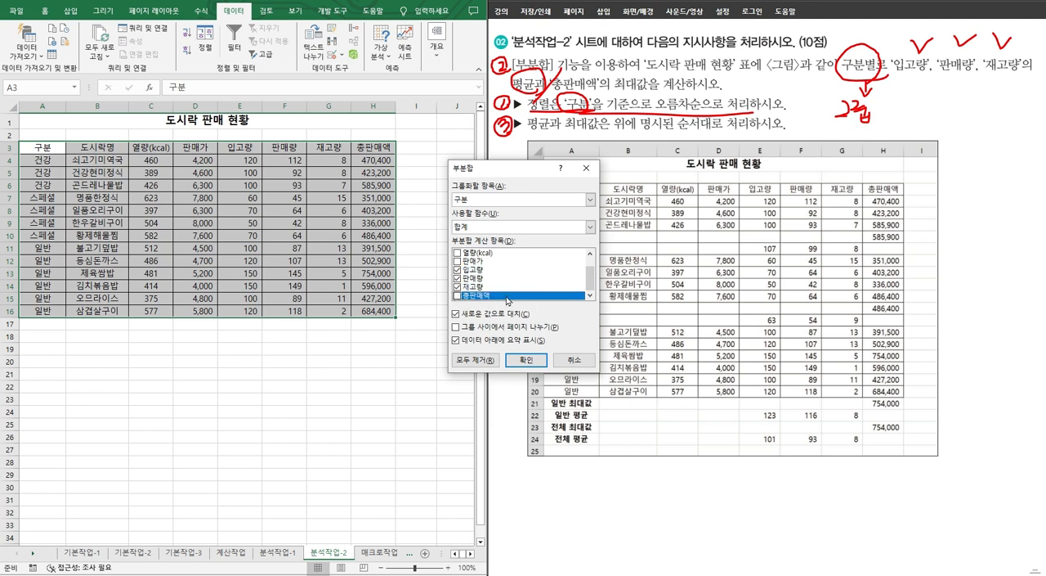
Step: Set the subtotal function to 평균 and apply the 구분 subtotal to the 도시락 판매 현황 table
left_click(491, 227)
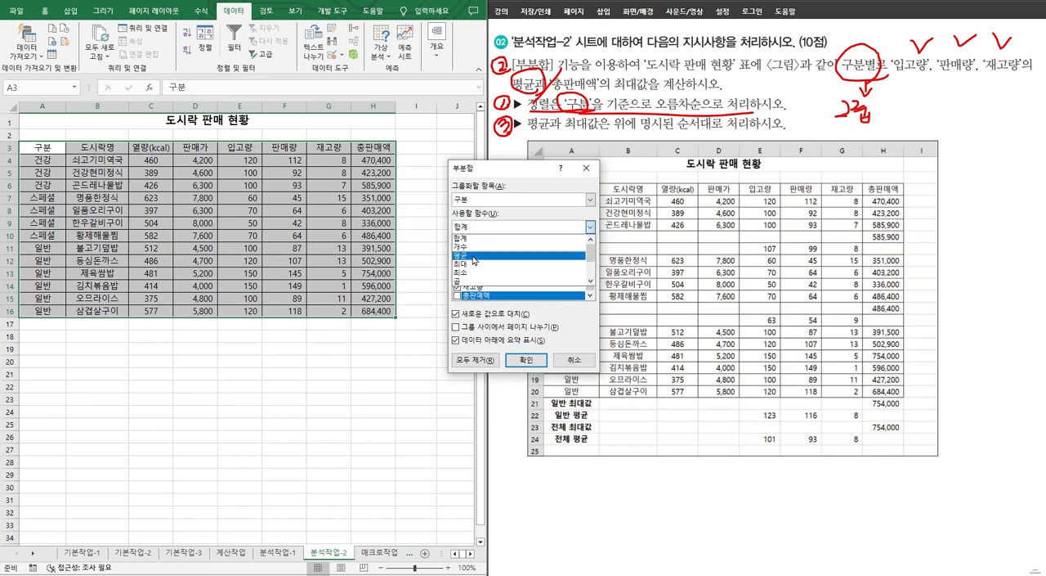
left_click(482, 247)
left_click(525, 360)
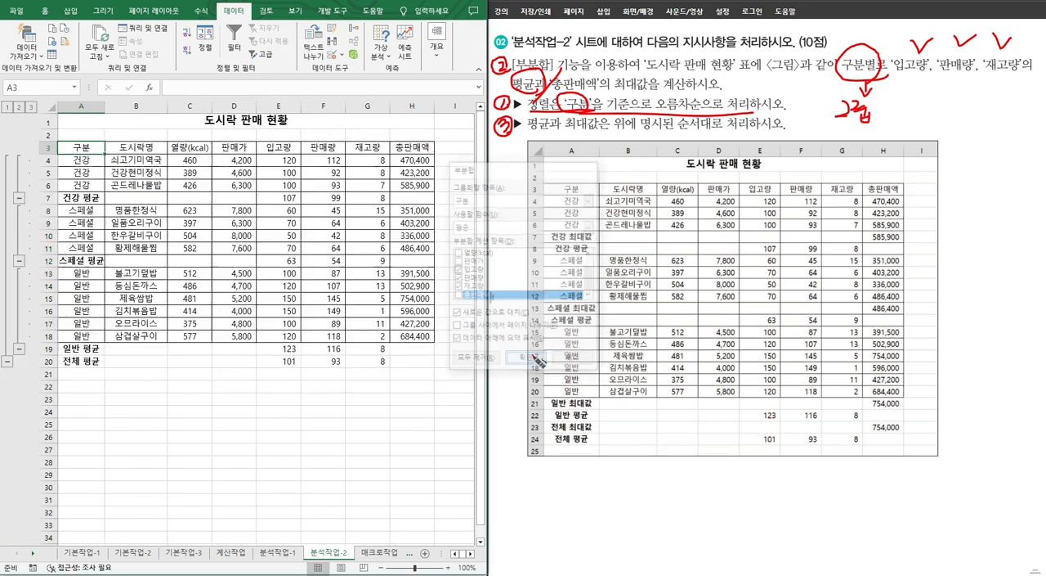
Step: Start another subtotal for the 도시락 판매 현황 table and mark the 총판매액 and 최대값 requirements on the problem sheet
left_click(437, 41)
left_click(485, 91)
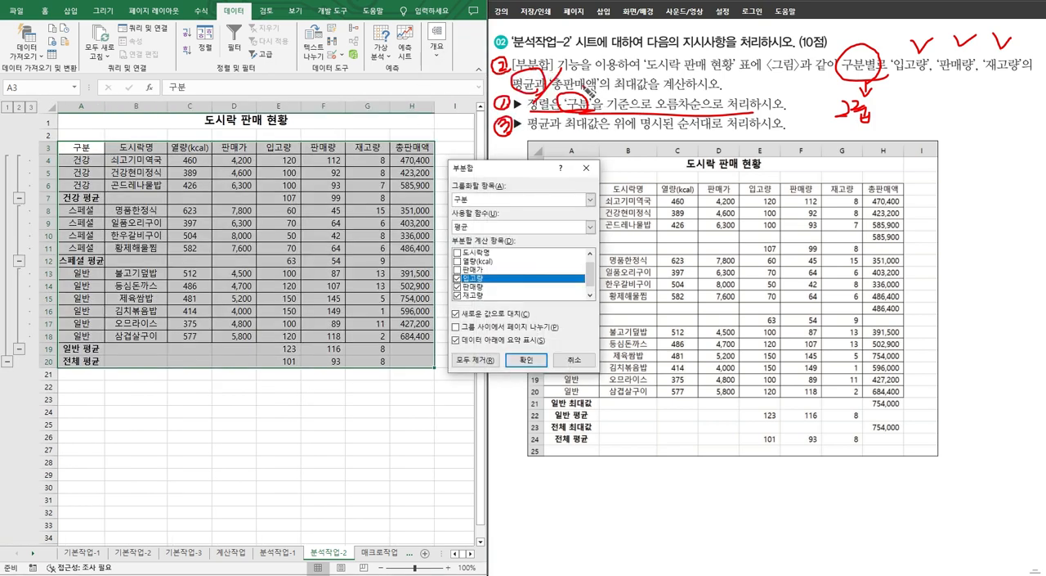
left_click_drag(582, 76, 650, 85)
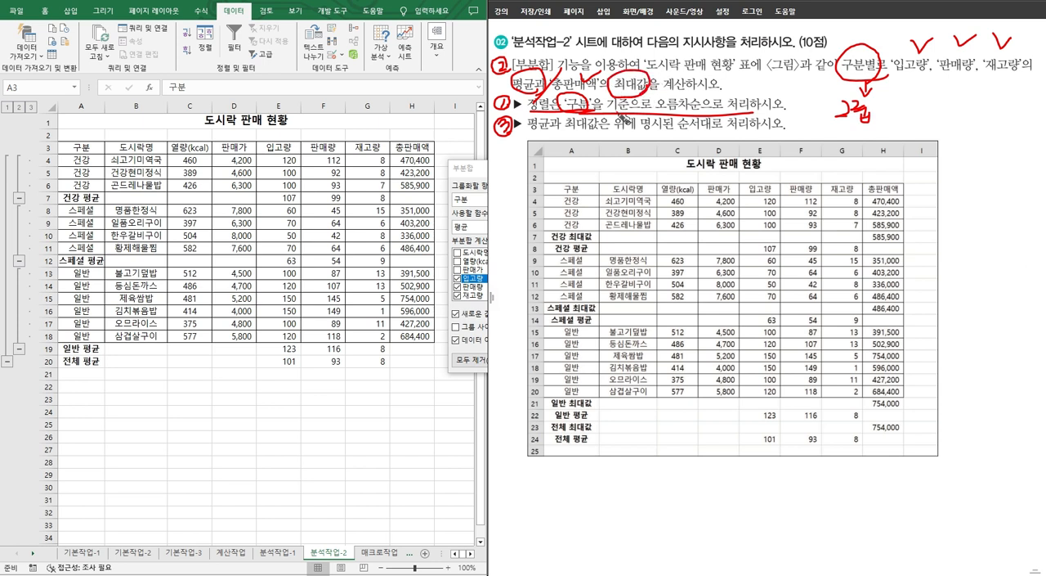
Step: Choose 총판매액 as the only subtotal item in place of 입고량, 판매량 and 재고량
left_click(481, 170)
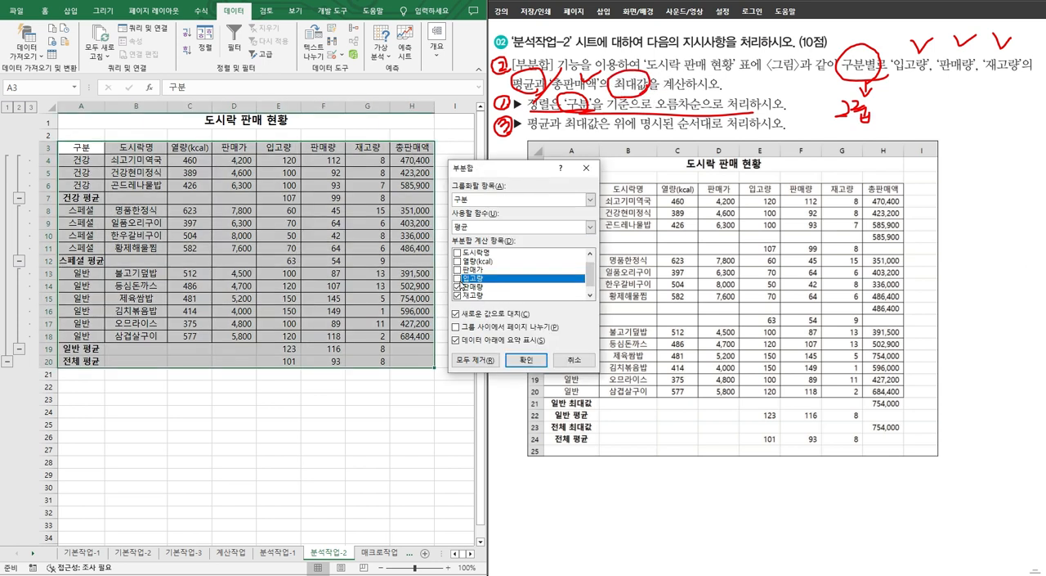
left_click(458, 286)
left_click(458, 295)
scroll(462, 288, "down", 1)
left_click(487, 298)
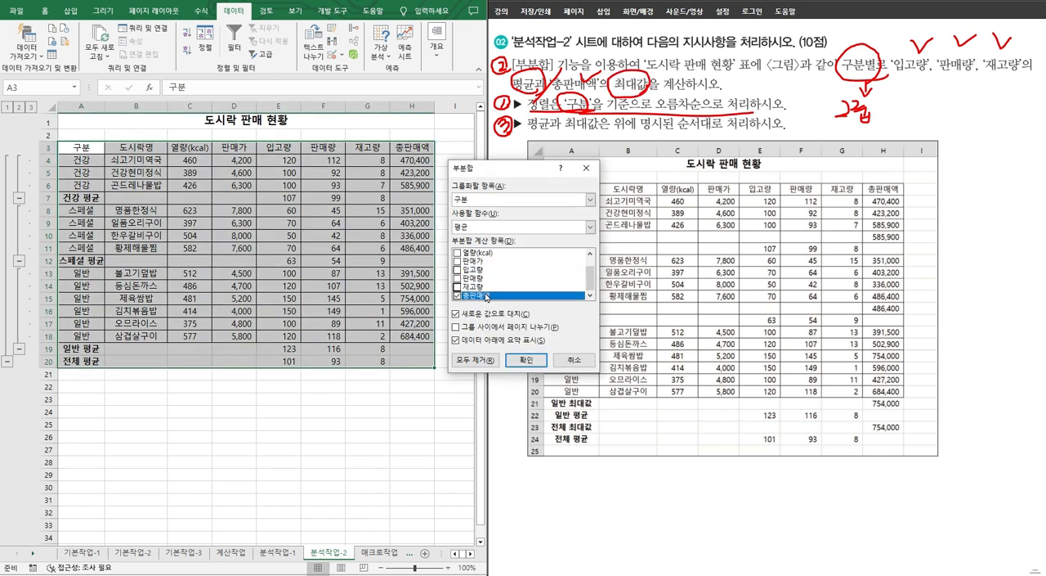
Step: Apply the subtotal with the 최대 function without replacing the existing averages, and mark the calculation-order requirement on the problem sheet
left_click(488, 229)
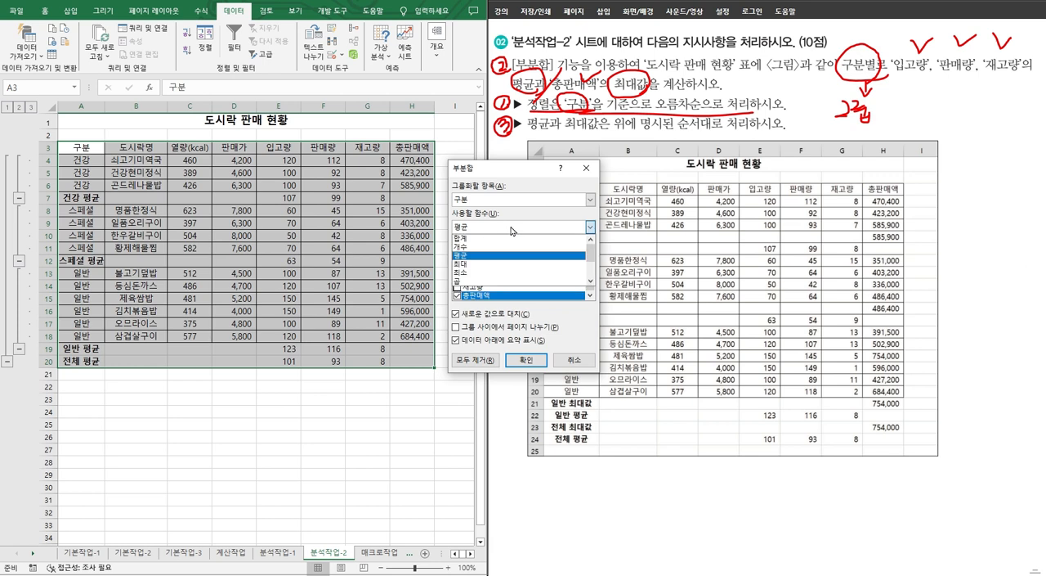
left_click(488, 266)
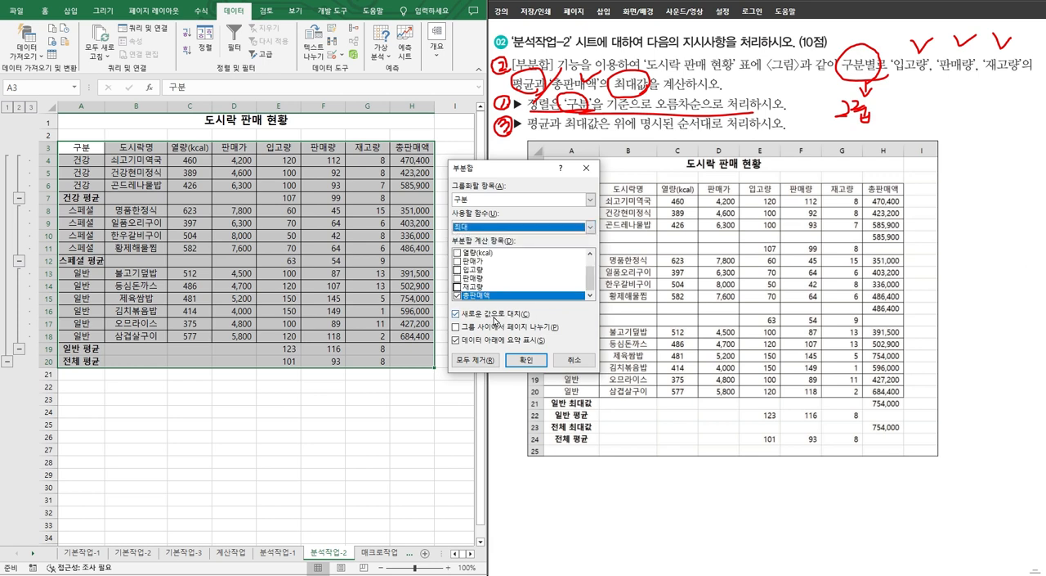
left_click(488, 316)
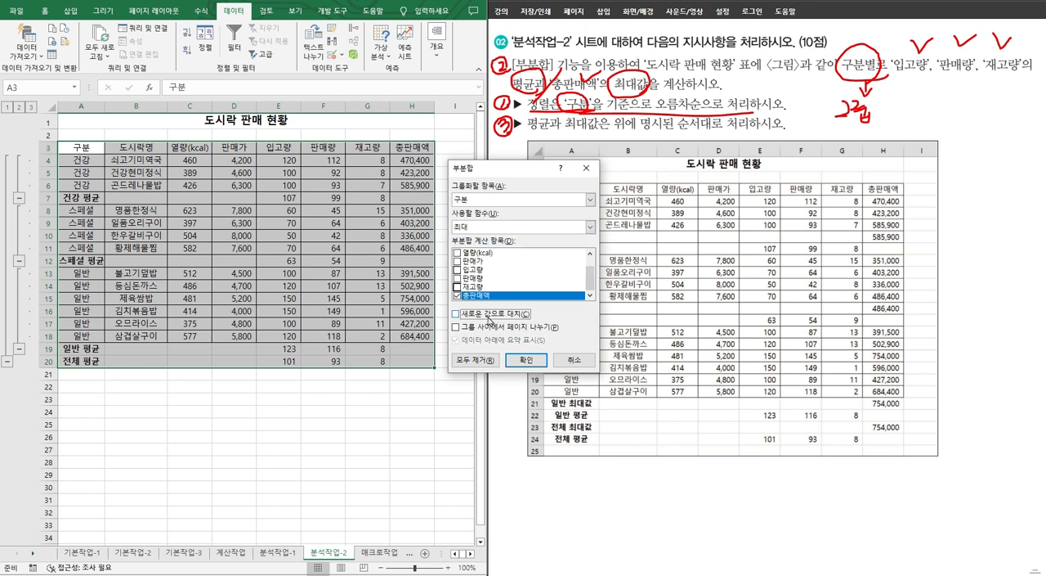
left_click(526, 358)
mouse_move(533, 132)
left_mouse_down()
mouse_move(711, 137)
mouse_move(686, 115)
mouse_move(723, 146)
mouse_move(781, 139)
left_mouse_up()
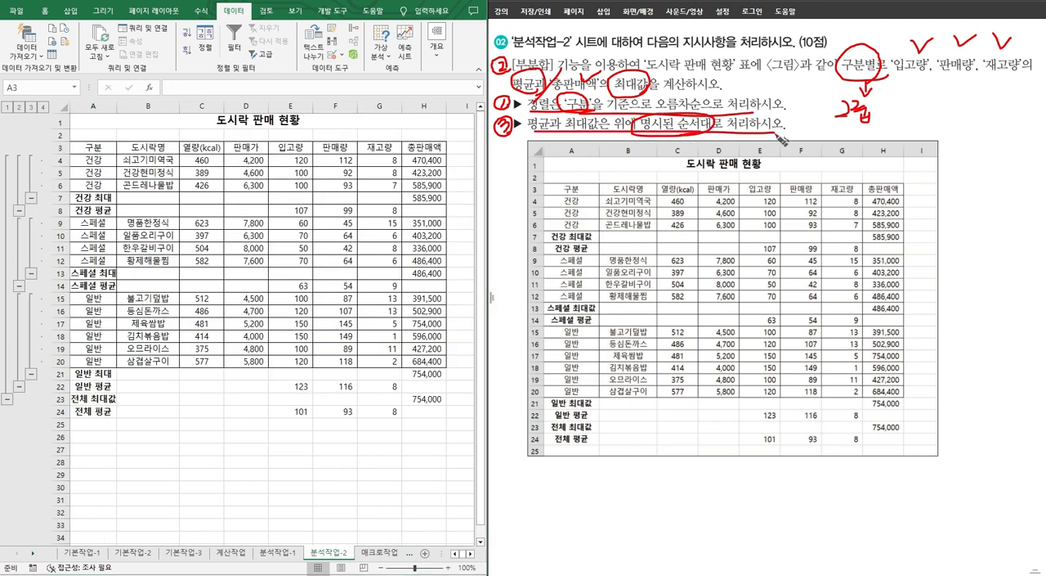